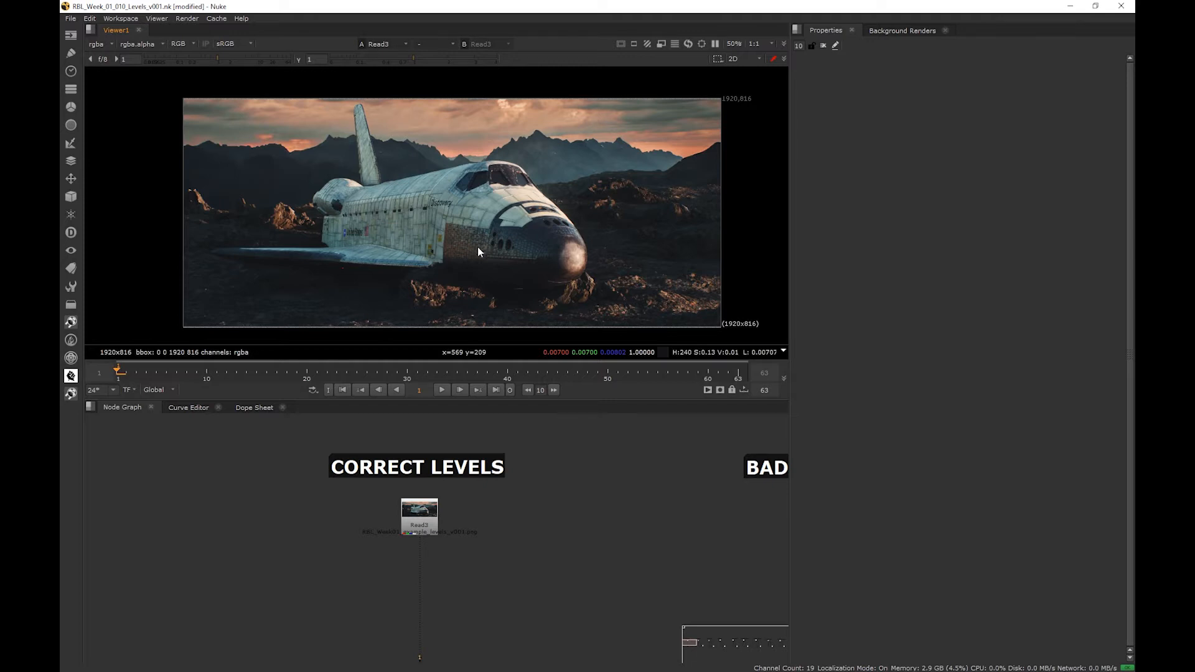
- Show the output of the final Merge in the Bad Highlights branch in the viewer
middle_click_drag(568, 497, 386, 476)
middle_click_drag(613, 501, 431, 471)
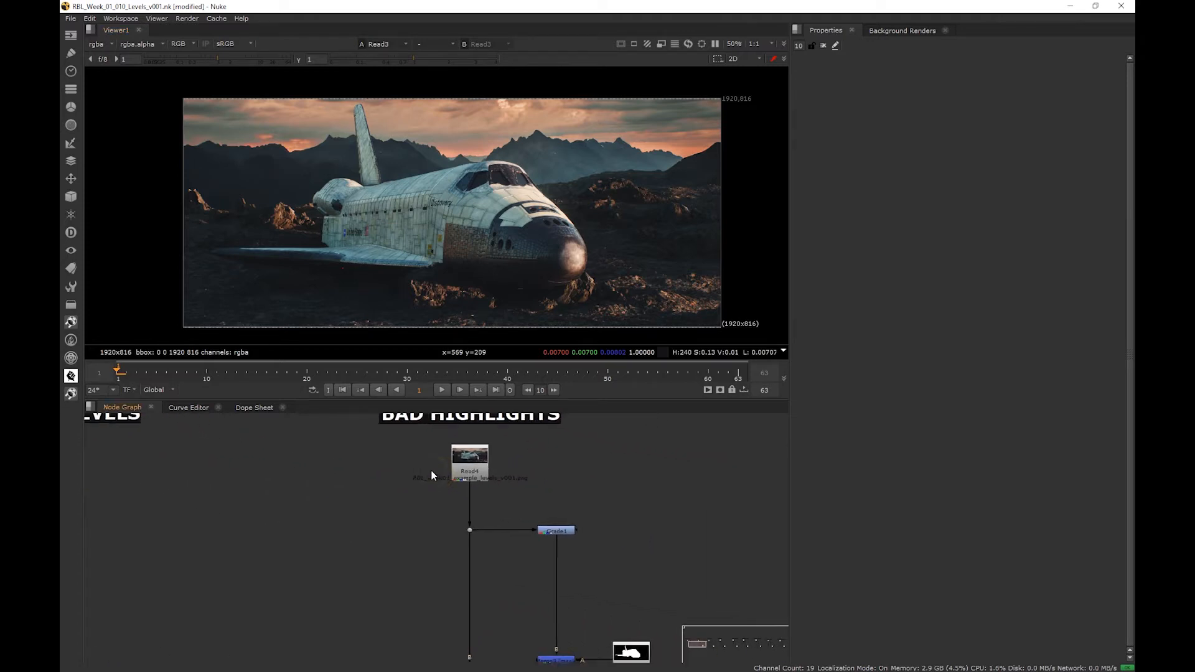
scroll(435, 489, "down", 1)
middle_click_drag(447, 514, 449, 458)
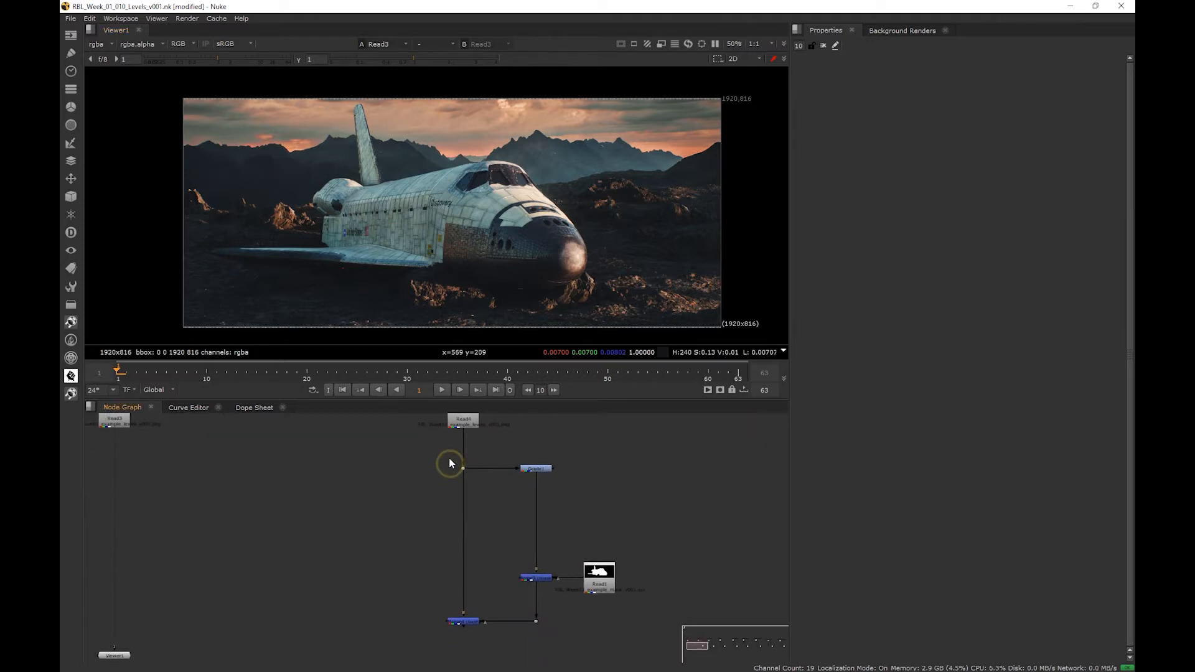
left_click(464, 618)
key("1")
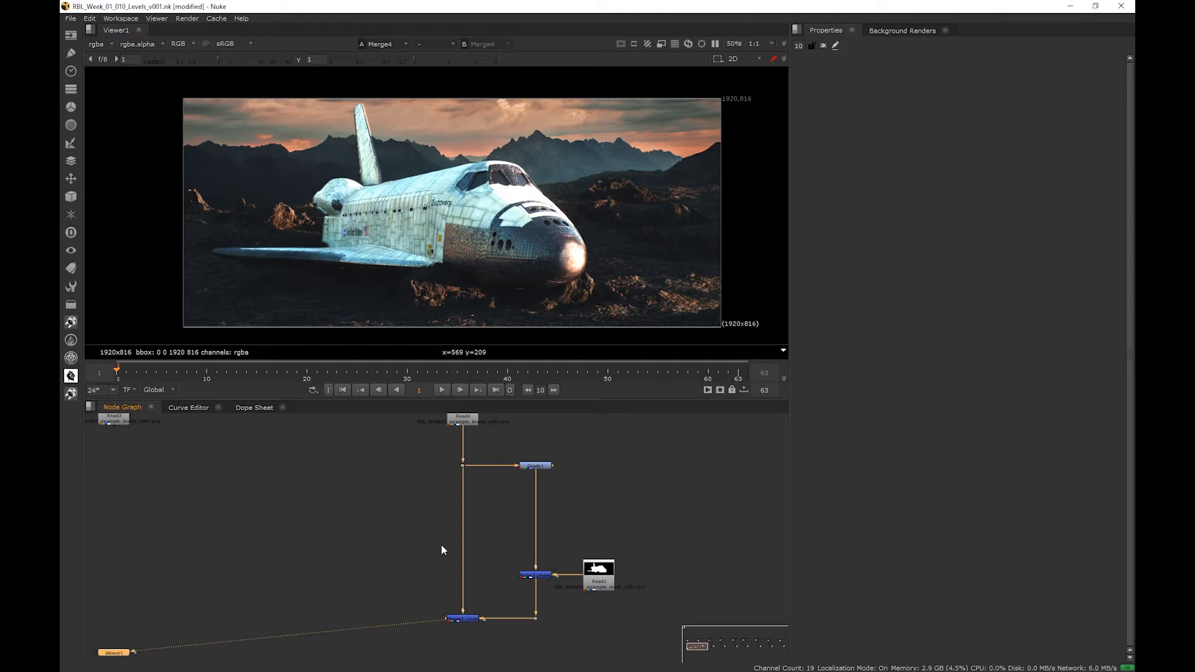
- Insert a Grade node after Grade1 in the Bad Highlights branch and place it above the masking Merge
left_click(516, 479)
key("g")
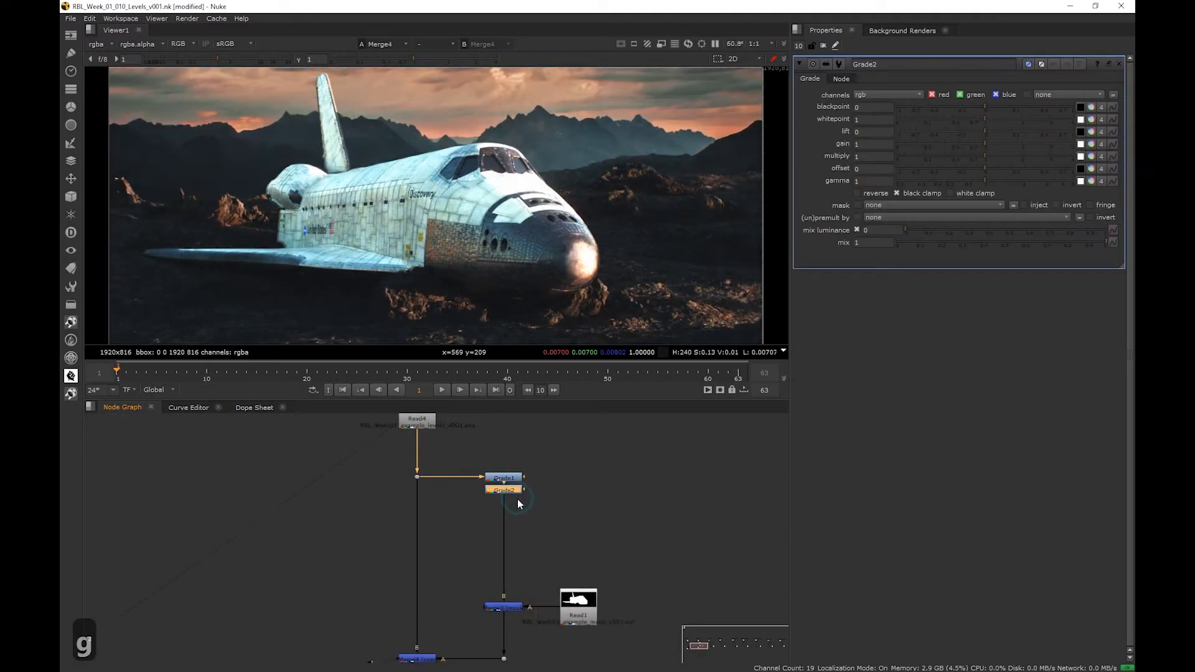
left_click_drag(518, 491, 517, 560)
- Set the new Grade's multiply to 0.36 to bring the shuttle's highlights down
double_click(872, 153)
type(".8")
key("Return")
key("Down")
key("Down")
key("Down")
key("Down")
key("Down")
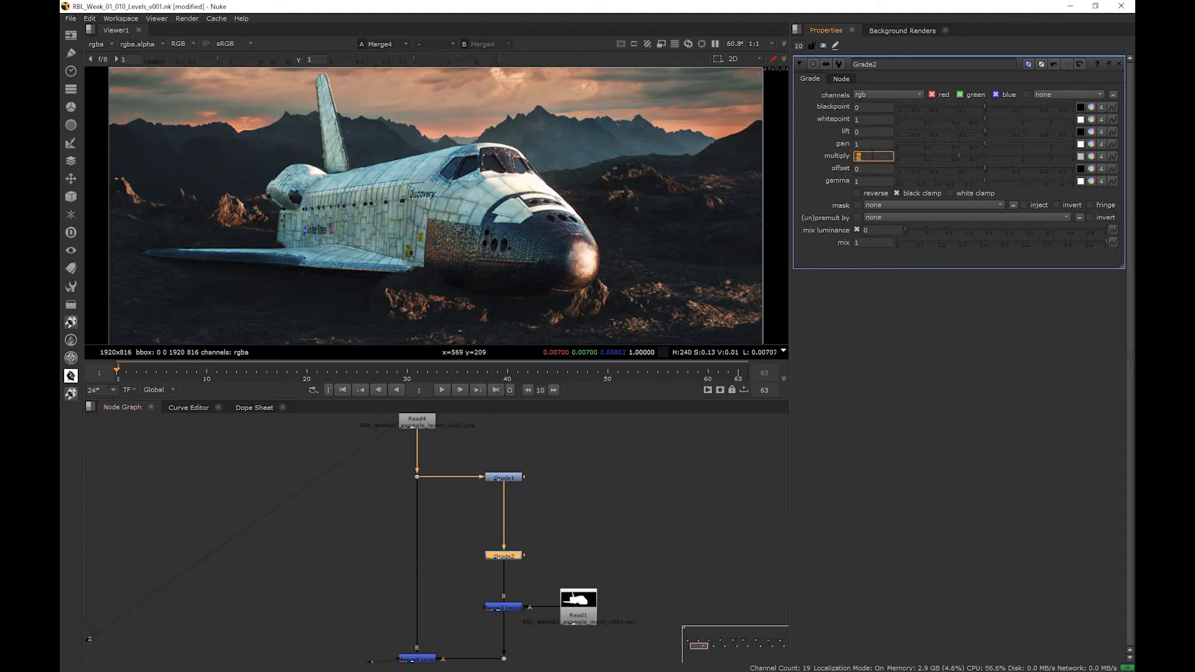
key("Up")
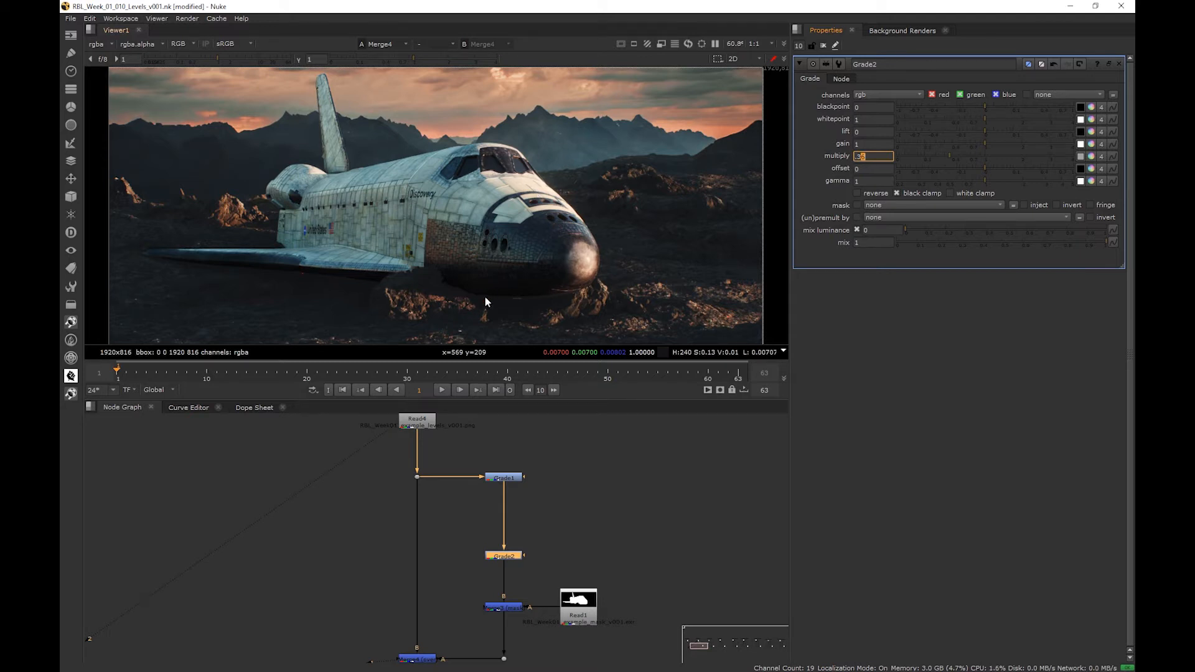
- Set the same Grade's lift to 0.005, judging the dark area under the shuttle up close
scroll(473, 296, "up", 4)
scroll(461, 299, "up", 3)
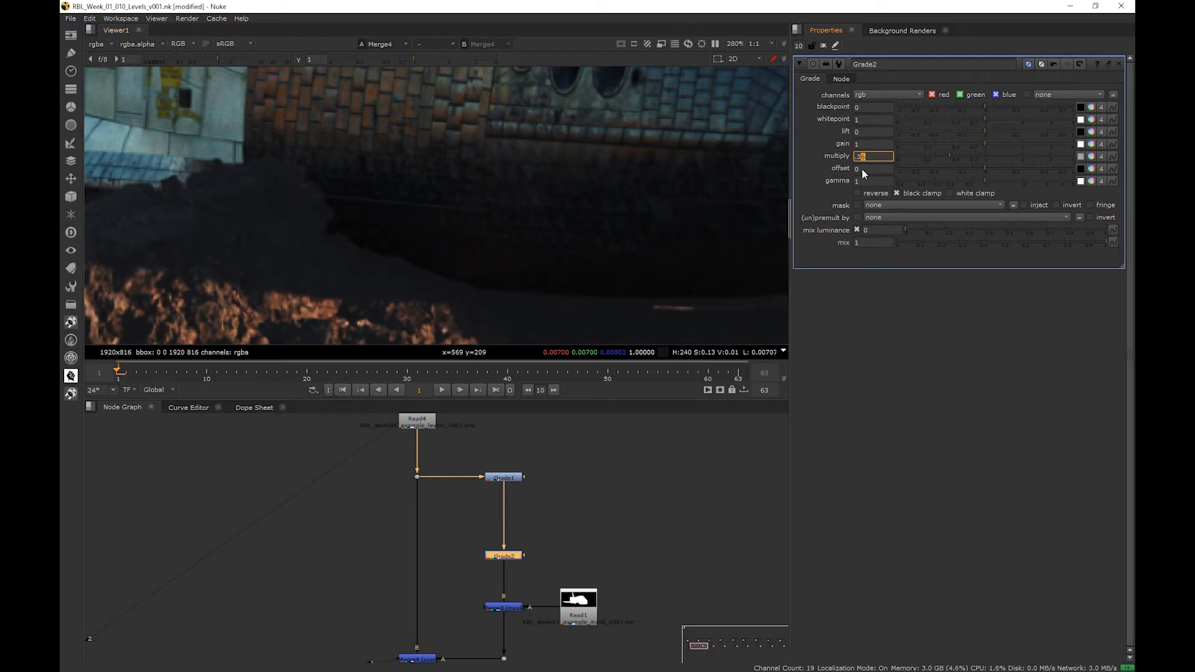
left_click(872, 132)
type("0.1")
key("Down")
key("Up")
key("Down")
type("1")
key("Up")
key("Up")
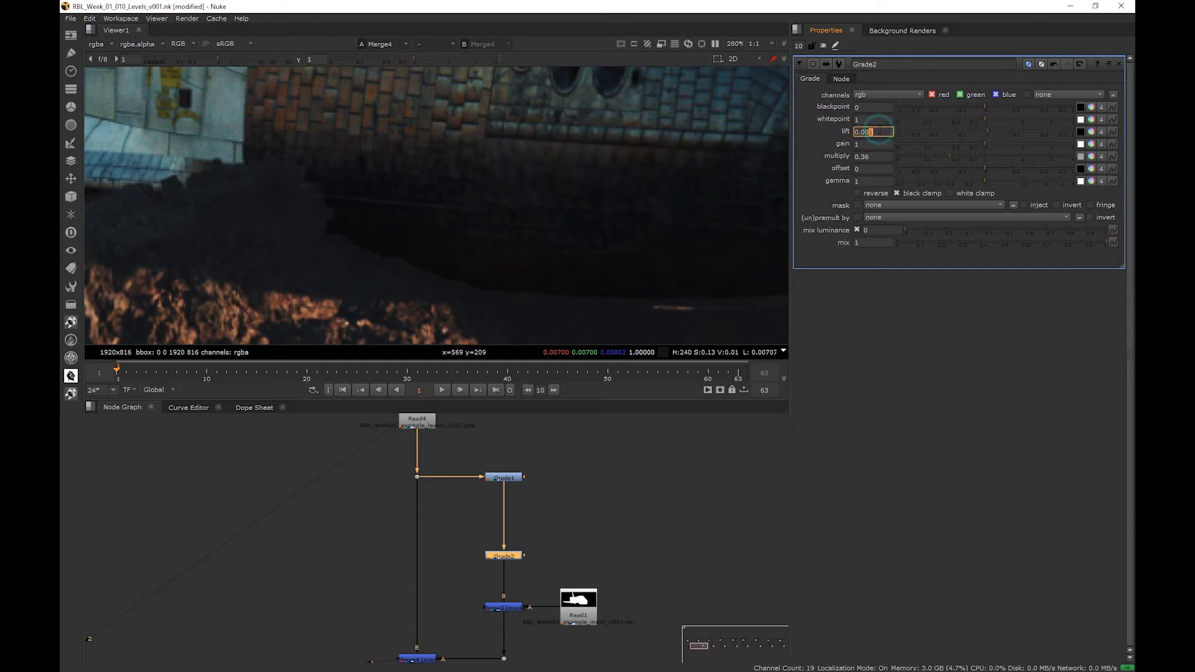
key("Up")
key("Up")
type("1")
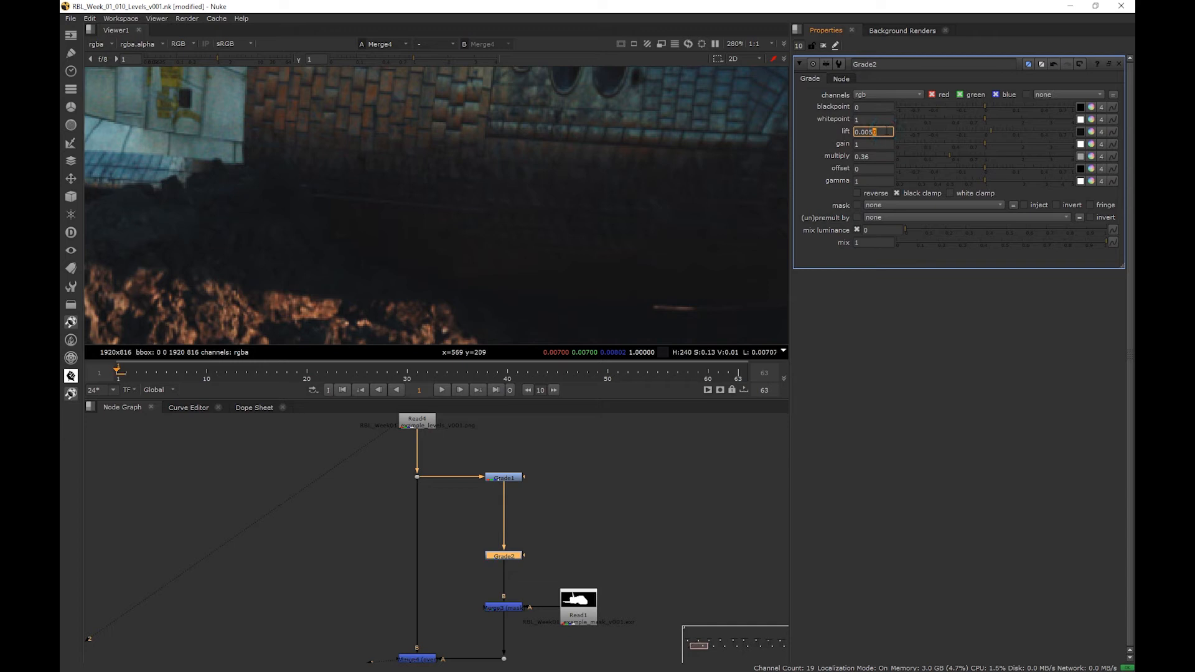
- Toggle the new Grade off and on to compare the shuttle before and after the correction
left_click(504, 557)
key("d")
key("d")
key("d")
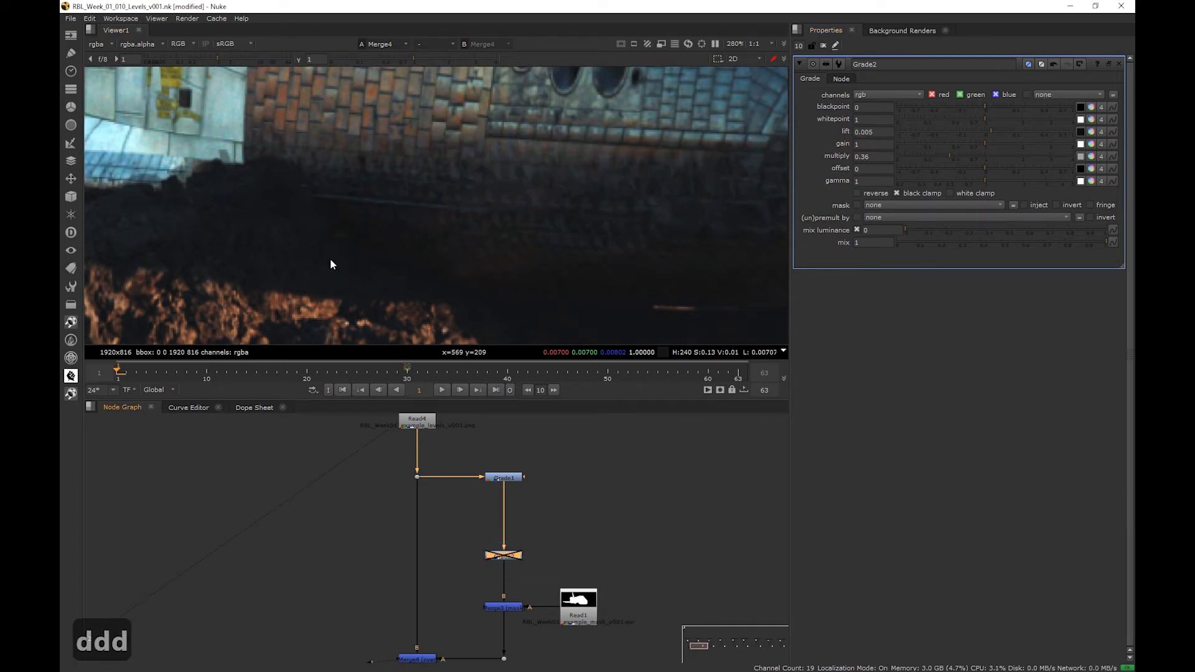
scroll(399, 277, "down", 5)
key("d")
key("d")
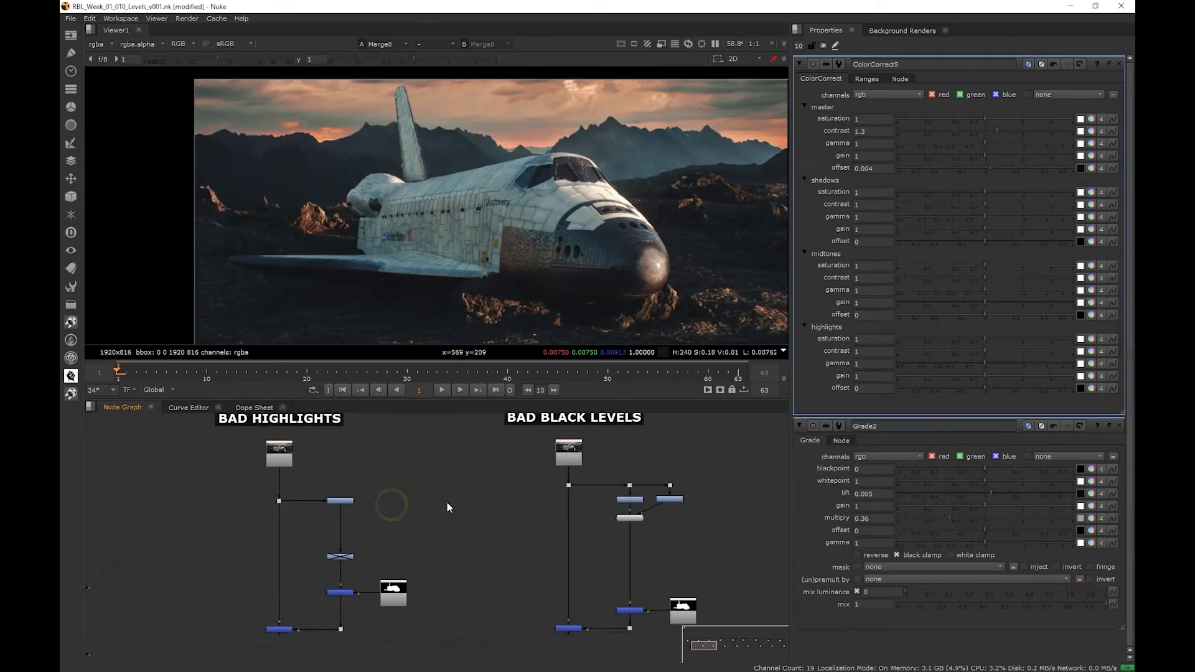
- Show the output of the final Merge in the Bad Black Levels branch in the viewer and open that Merge's properties
middle_click_drag(447, 502, 237, 509)
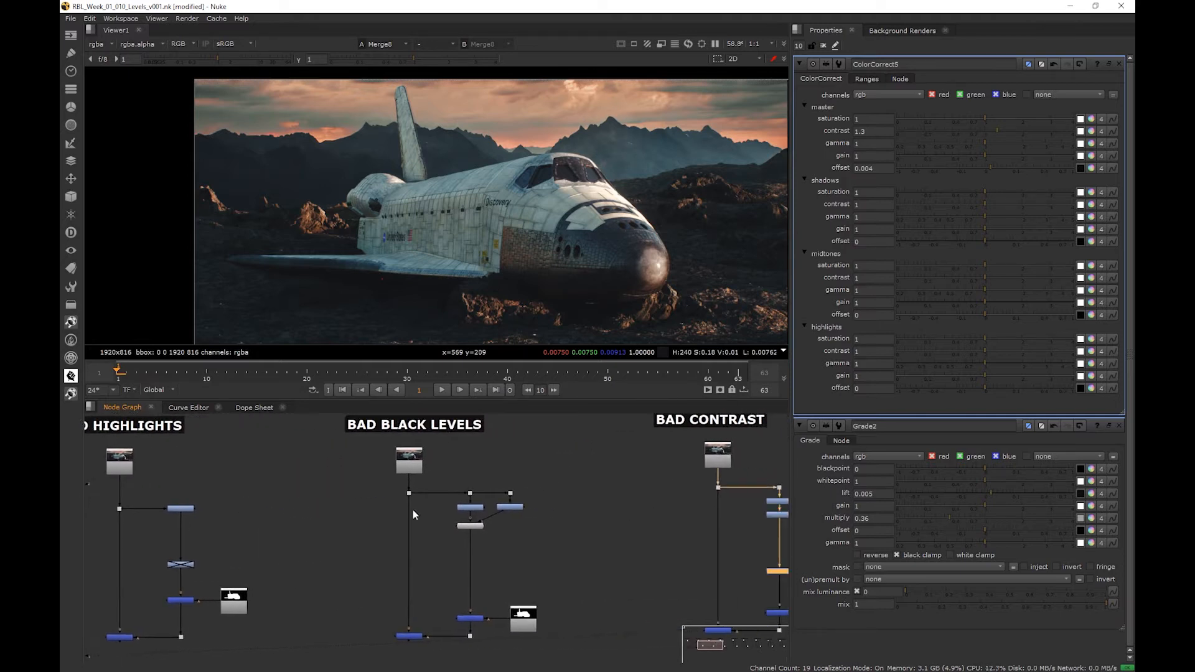
scroll(436, 509, "up", 2)
left_click(403, 650)
key("1")
double_click(407, 651)
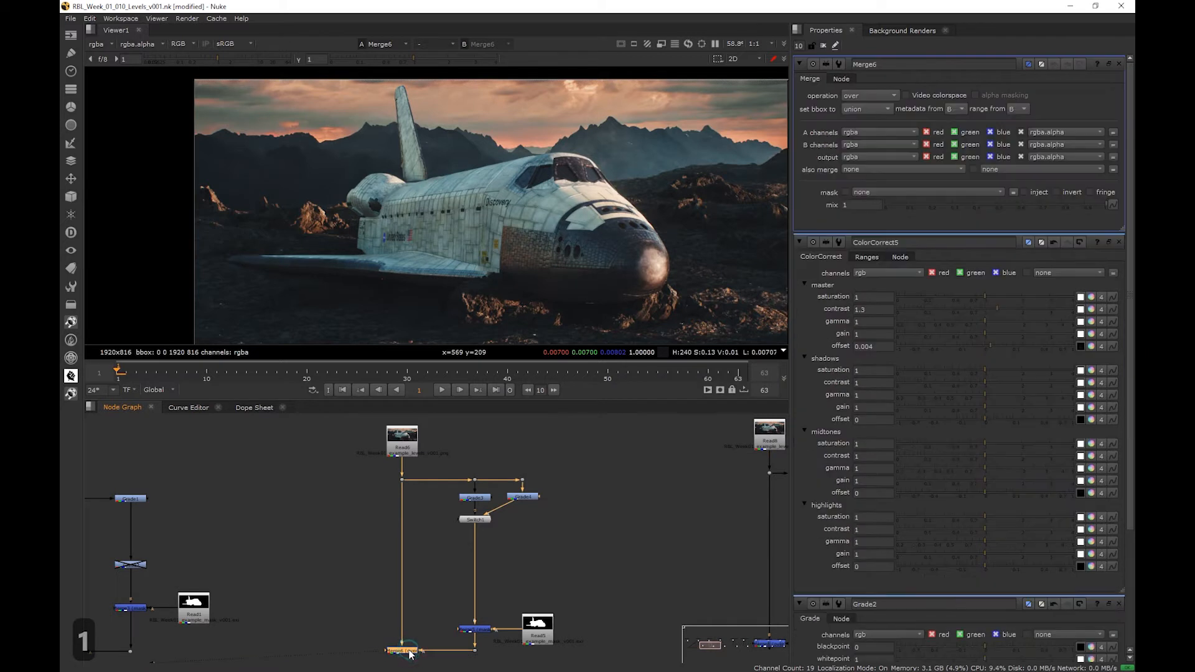
- Toggle the Bad Black Levels Merge off and on, and examine the black levels under the shuttle up close
key("d")
key("d")
scroll(560, 286, "up", 3)
scroll(536, 312, "up", 3)
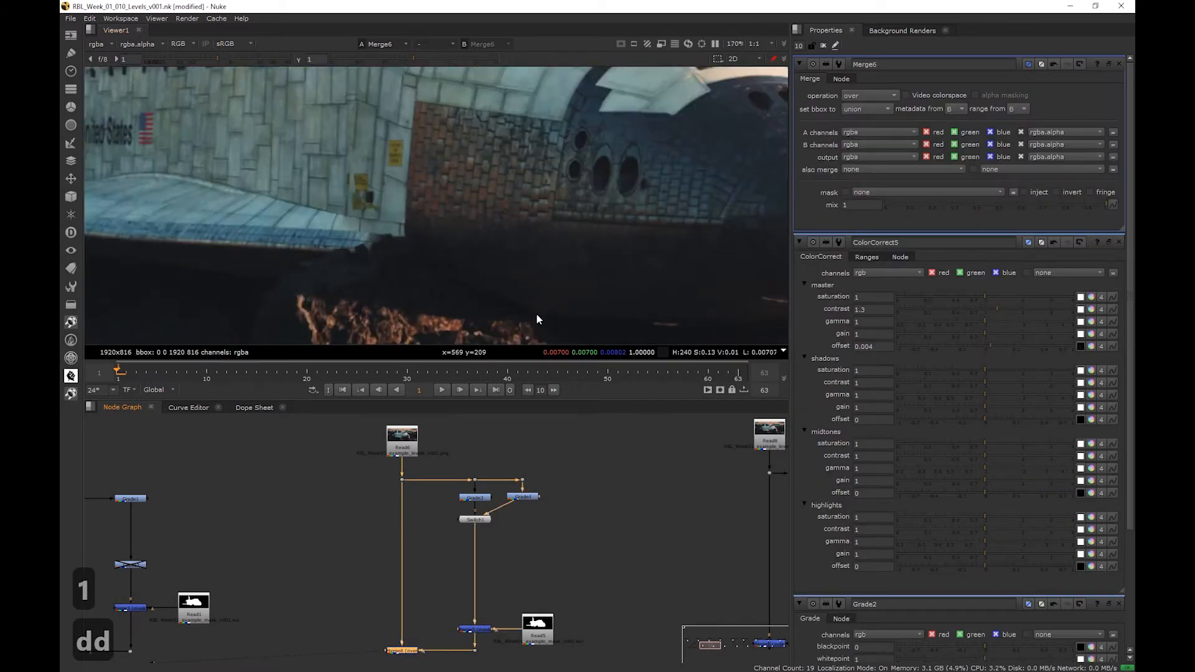
middle_click_drag(479, 311, 341, 226)
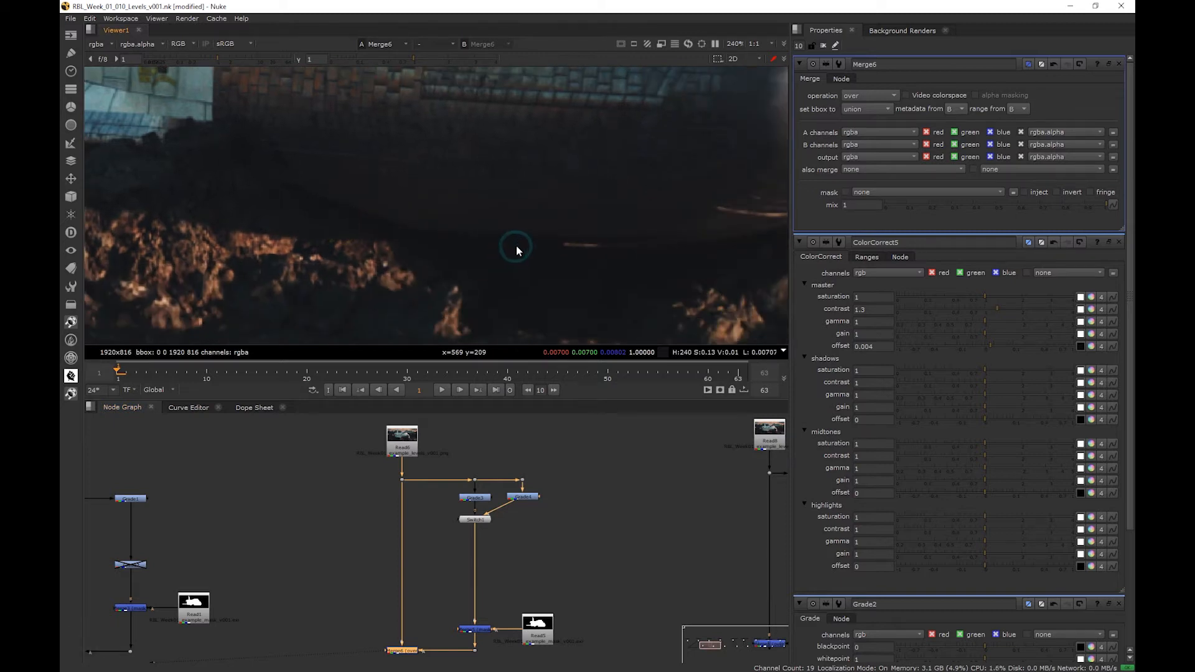
left_click_drag(507, 226, 519, 245)
mouse_move(516, 249)
left_mouse_down()
mouse_move(504, 262)
mouse_move(503, 375)
left_mouse_up()
- Insert a Grade node after the Switch in the Bad Black Levels branch, spaced below it
left_click(477, 521)
key("g")
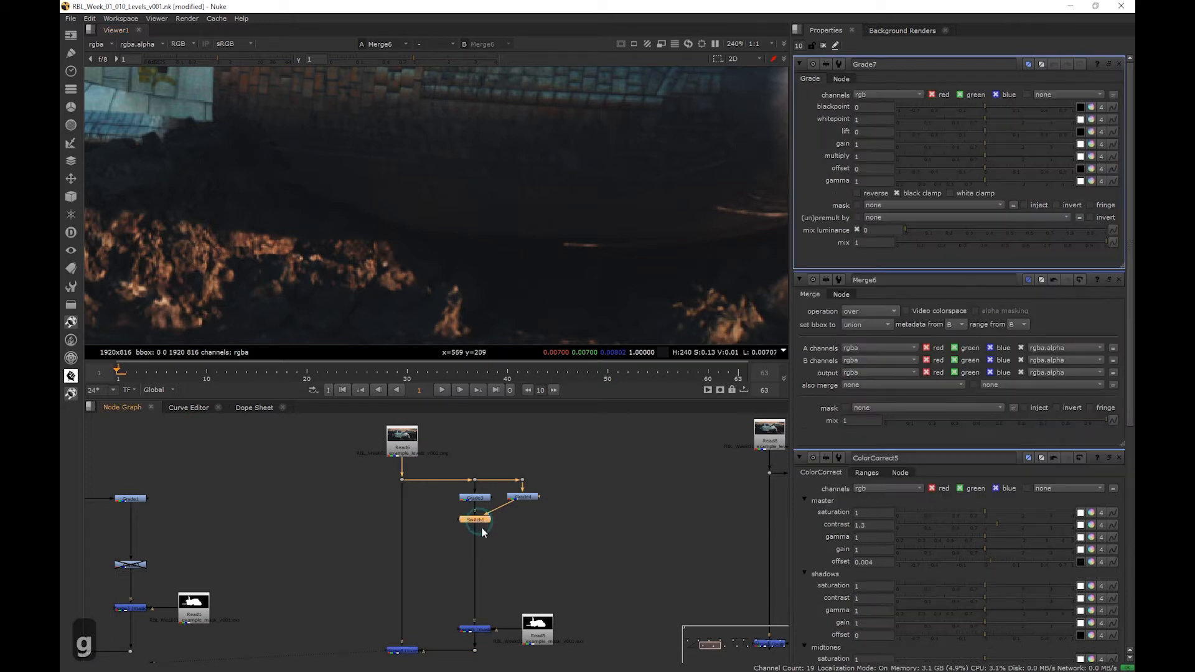
left_click_drag(478, 534, 483, 564)
- Set the lift of the Grade below the Switch to -0.002 to match the shuttle's blacks to the plate
left_click(873, 131)
type("-0.1")
key("Return")
scroll(874, 130, "up", 1)
left_click(876, 131)
scroll(876, 131, "down", 1)
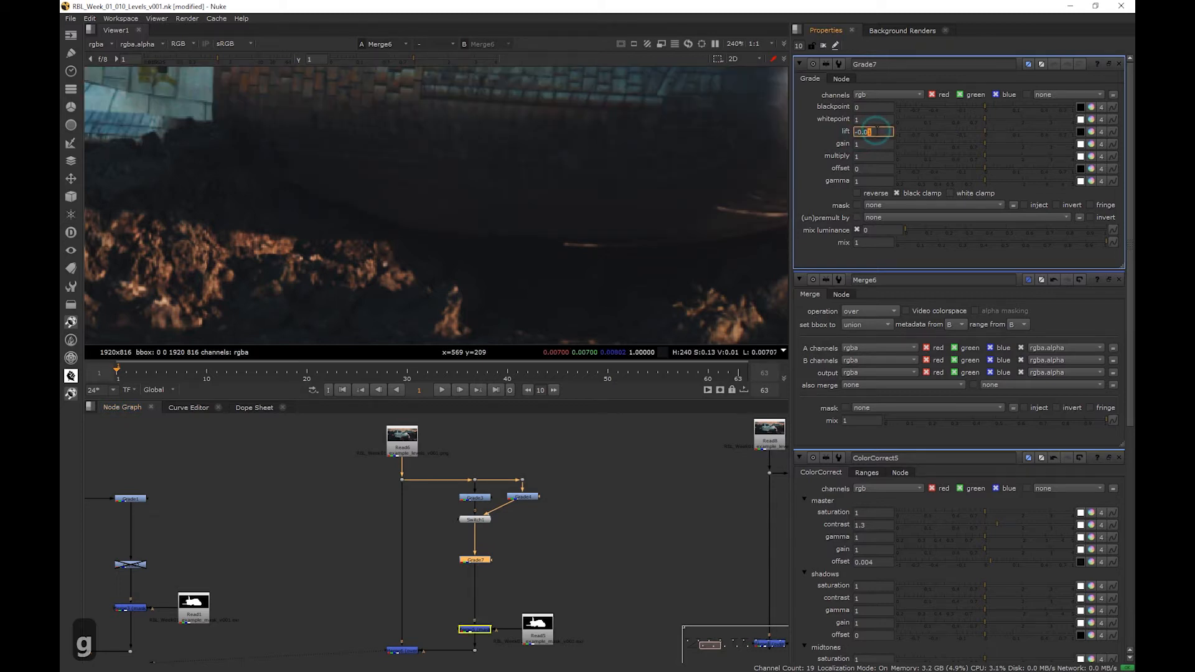
scroll(877, 131, "up", 1)
left_click(880, 129)
scroll(880, 129, "down", 2)
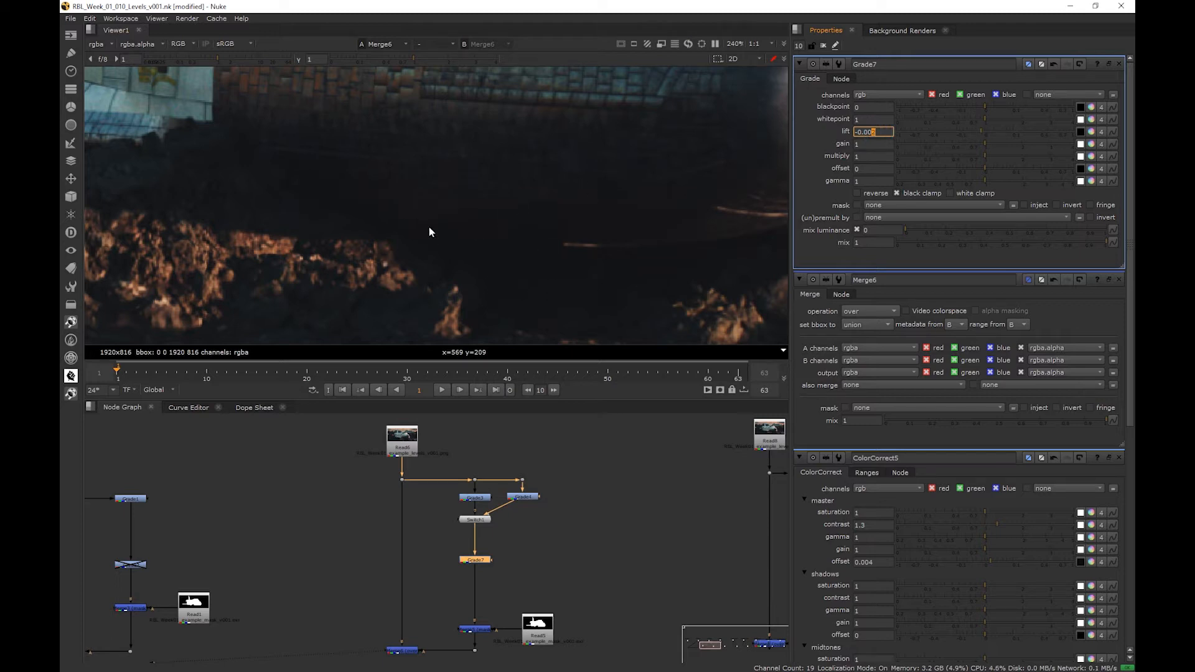
scroll(409, 216, "down", 5)
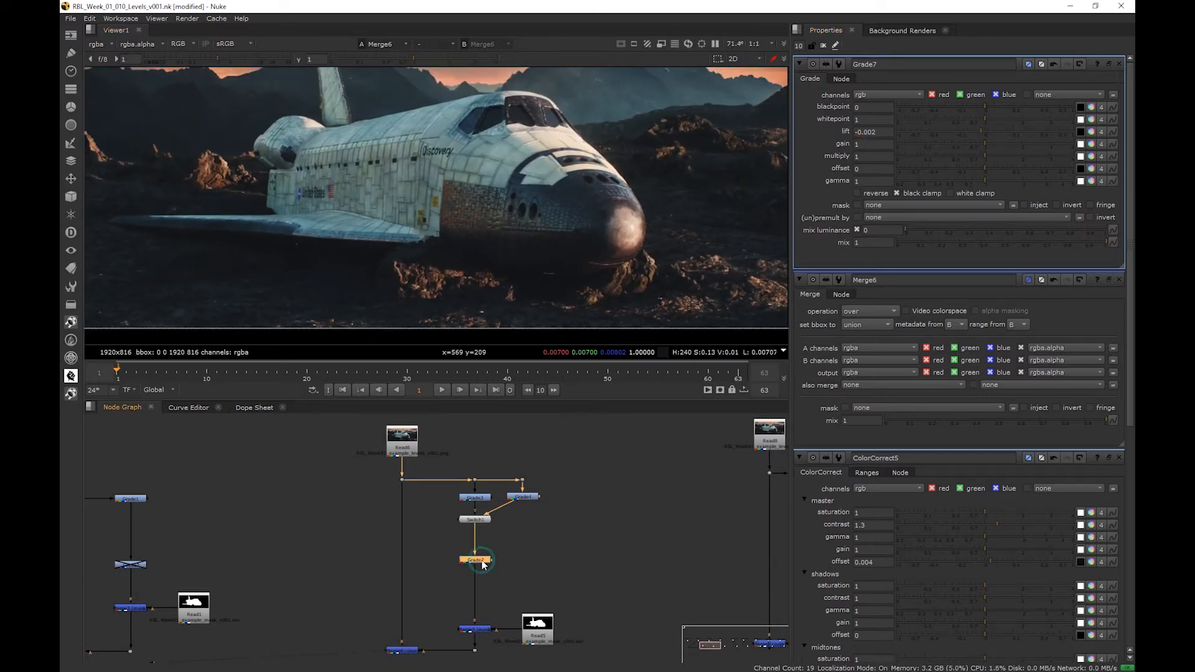
- Disable the Grade below the Switch and set the Switch's which value to 0
key("d")
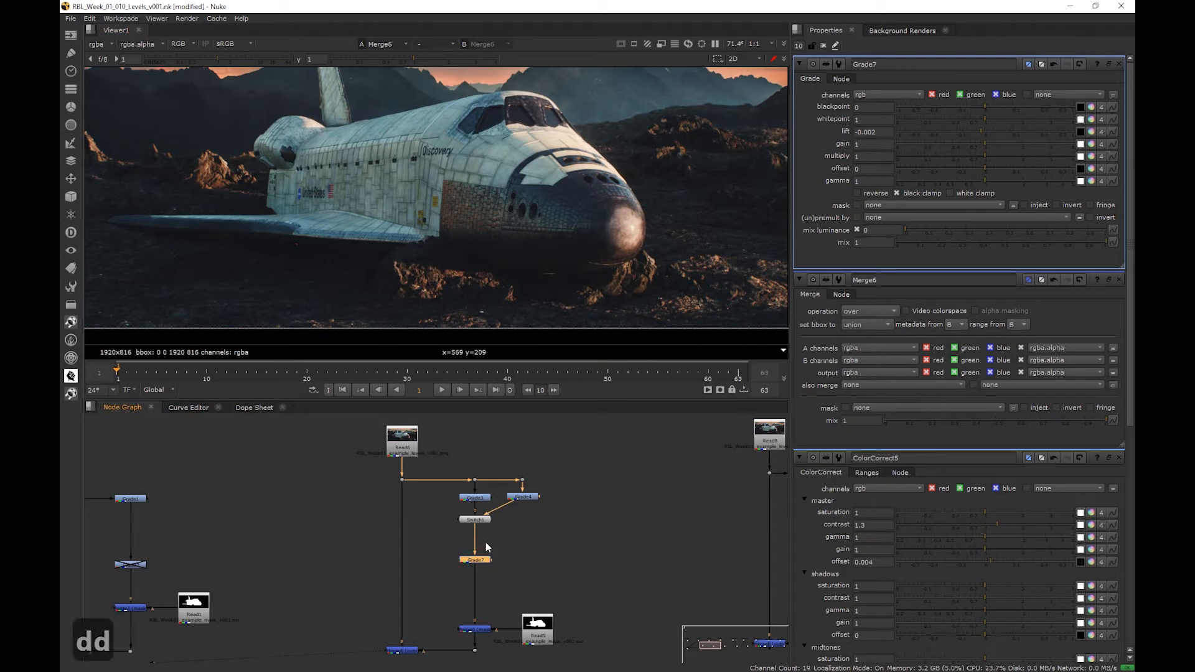
double_click(480, 520)
left_click(837, 95)
type("0")
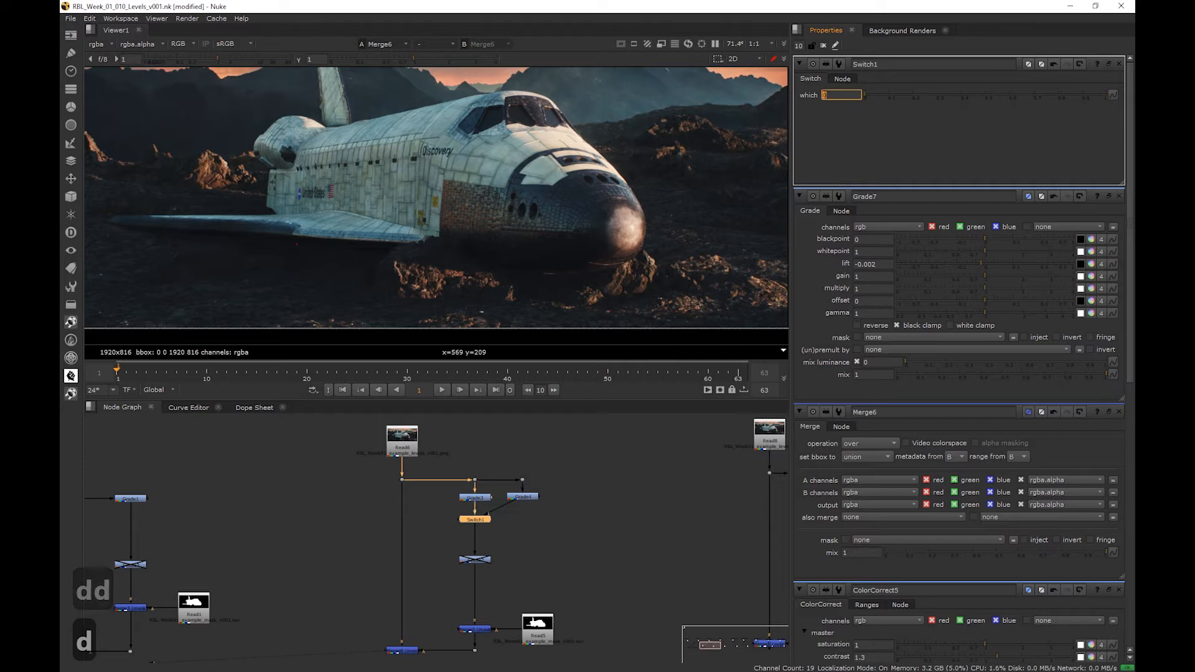
- Delete the disabled Grade below the Switch and insert a fresh Grade node directly after the Switch
left_click(573, 529)
left_click(484, 559)
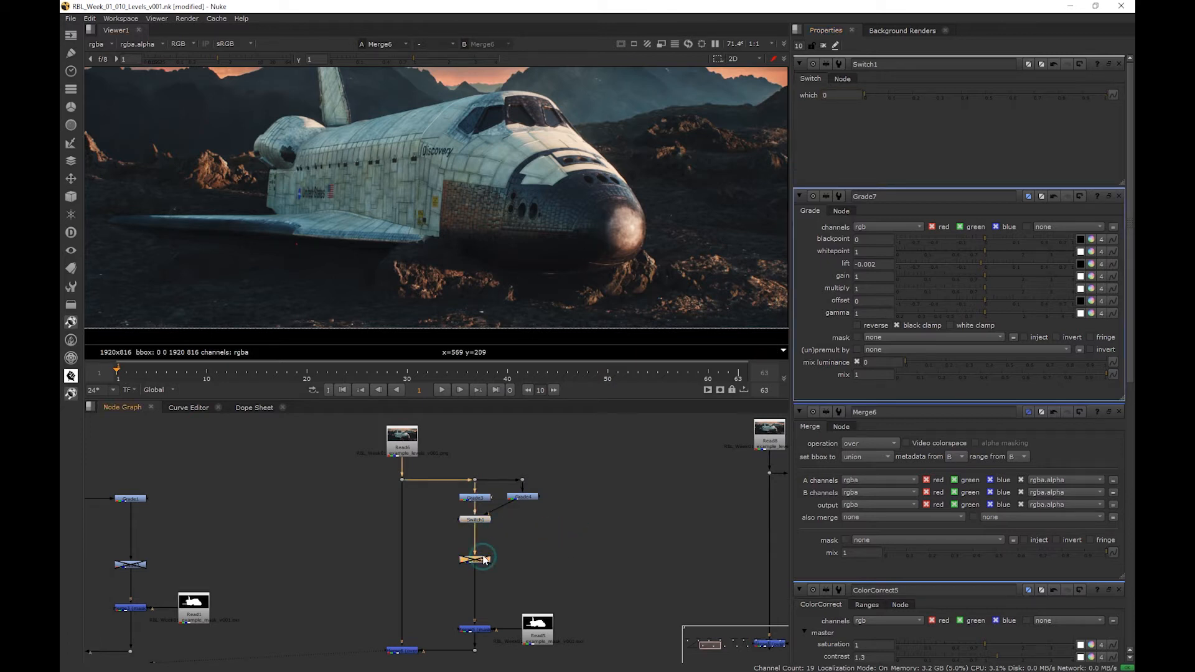
key("Delete")
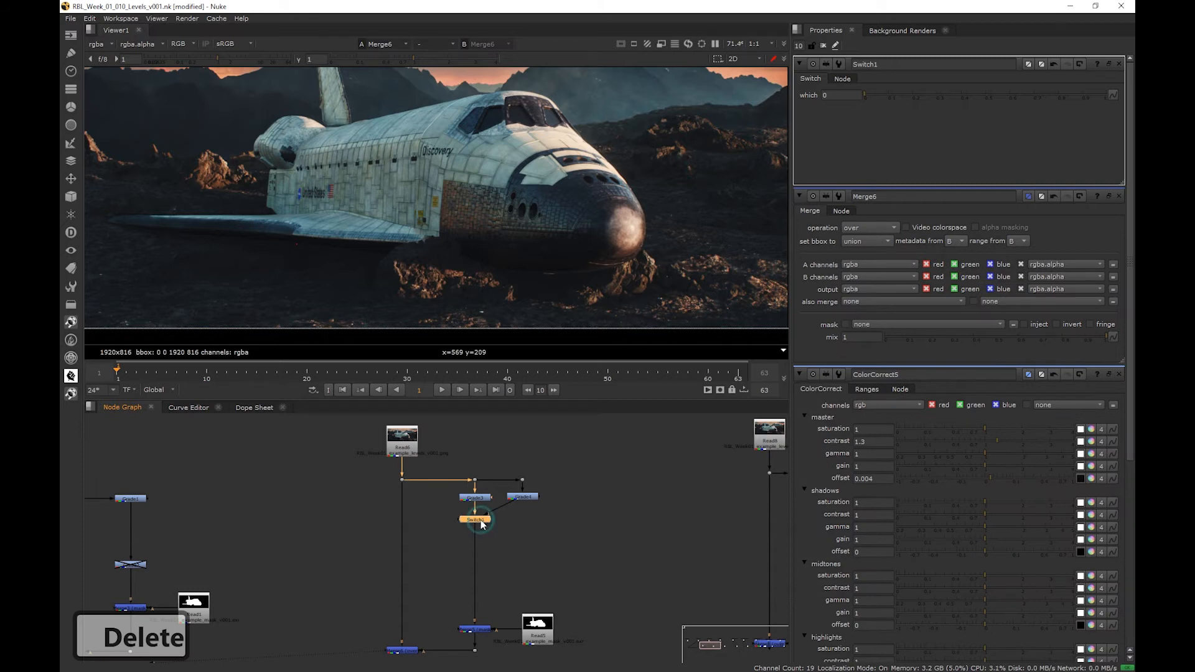
key("g")
scroll(523, 268, "up", 6)
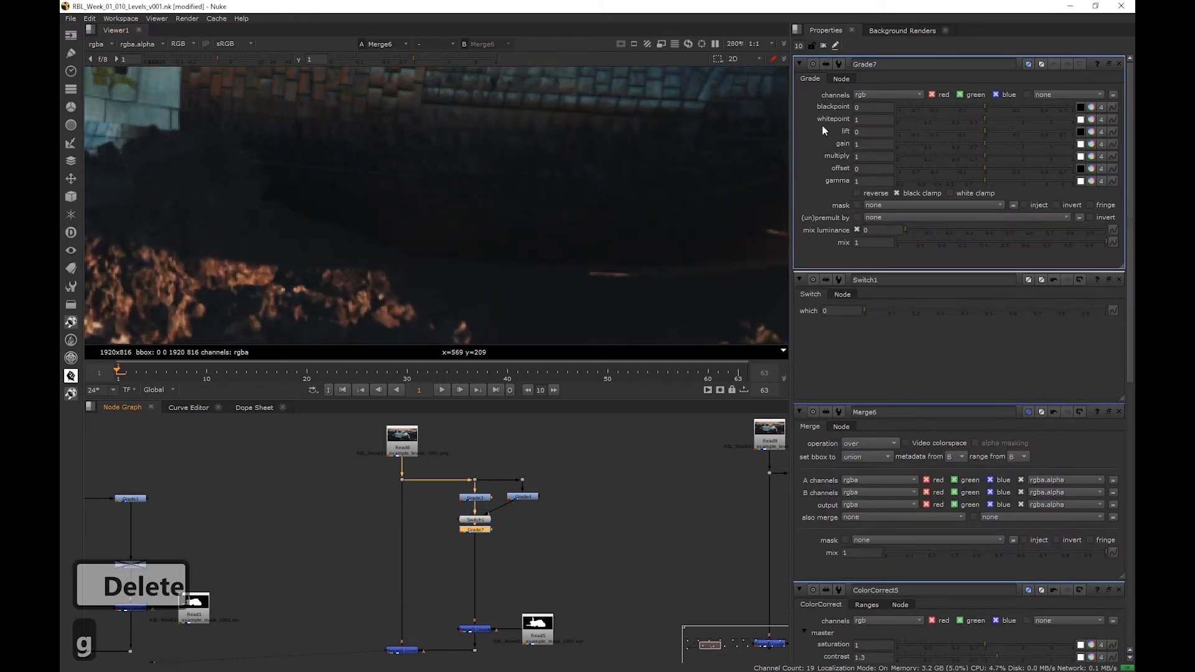
- Set the fresh Grade's lift to 0.0023 to raise the shuttle's crushed blacks
left_click(872, 131)
scroll(872, 131, "up", 1)
scroll(872, 131, "down", 1)
left_click(877, 132)
scroll(878, 132, "up", 1)
scroll(877, 131, "down", 1)
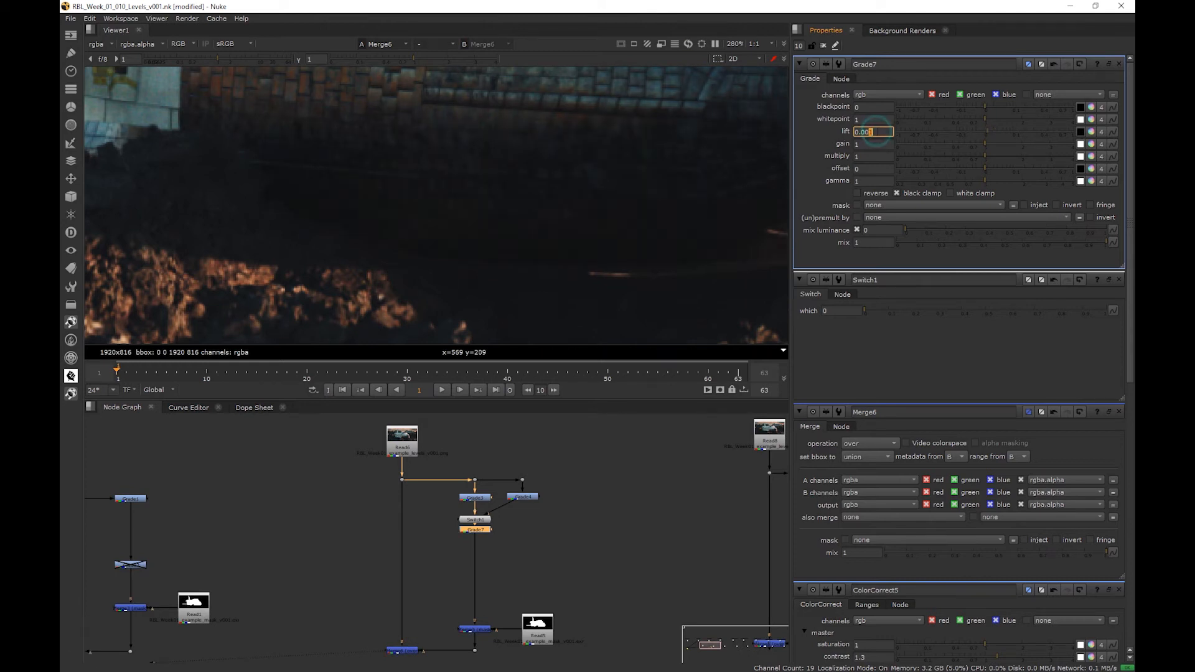
type("23")
key("Return")
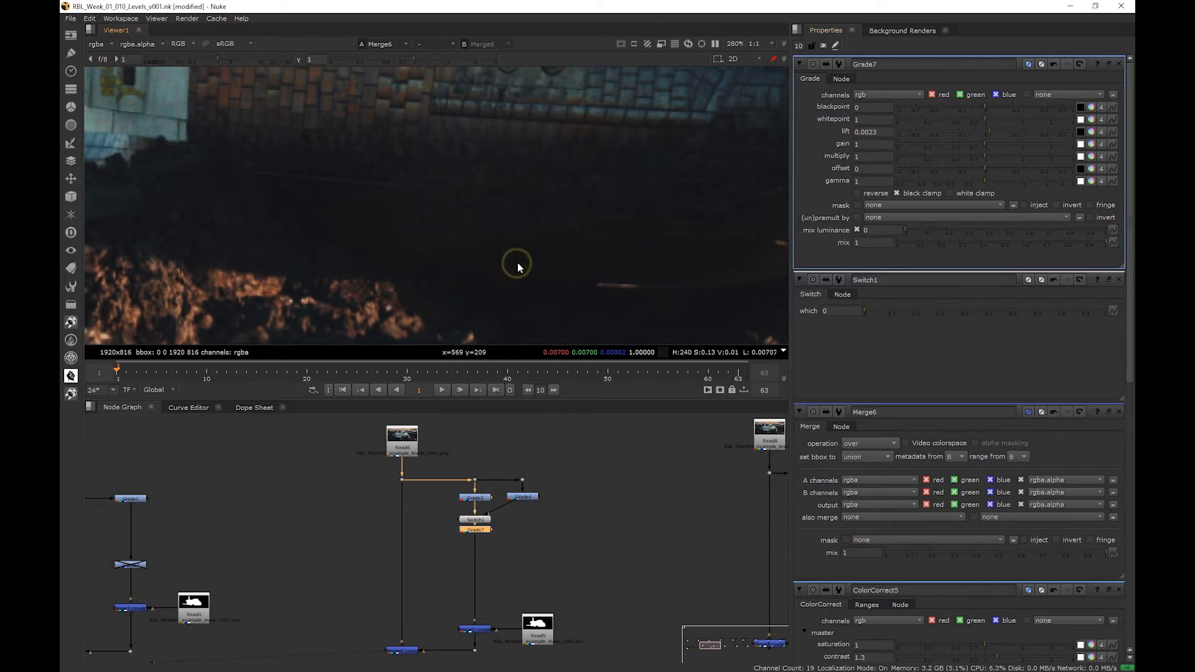
- Show the output of the final Merge in the Bad Contrast branch in the viewer
key("h")
scroll(564, 465, "down", 3)
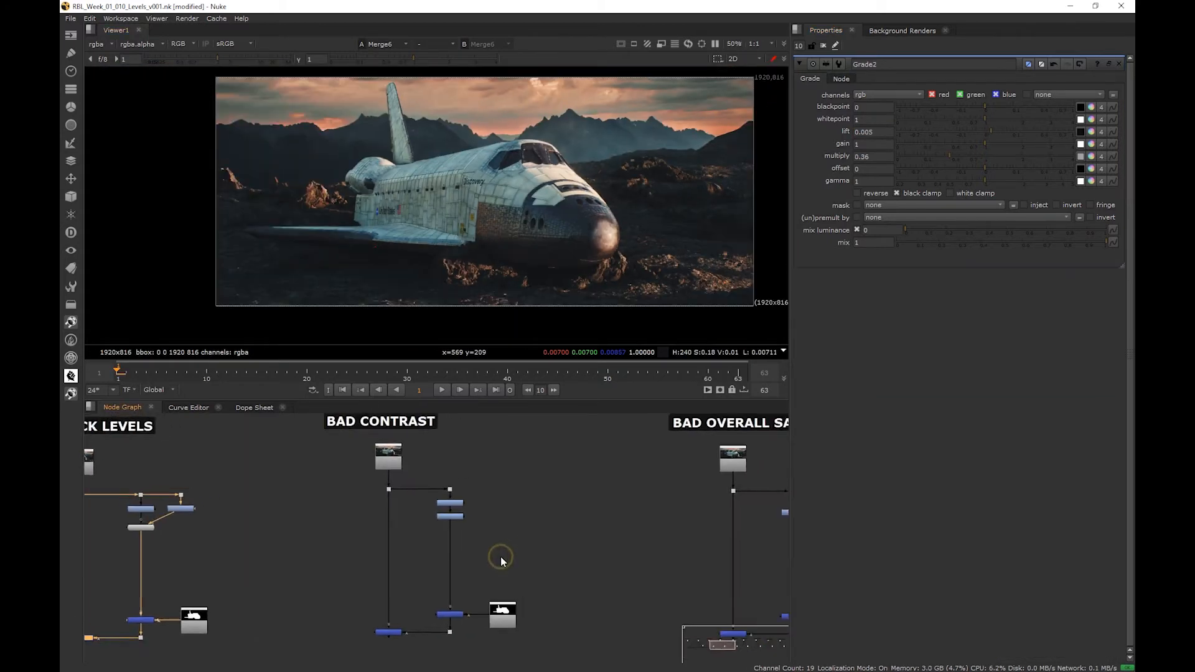
scroll(488, 563, "up", 2)
scroll(376, 644, "up", 2)
scroll(377, 649, "up", 1)
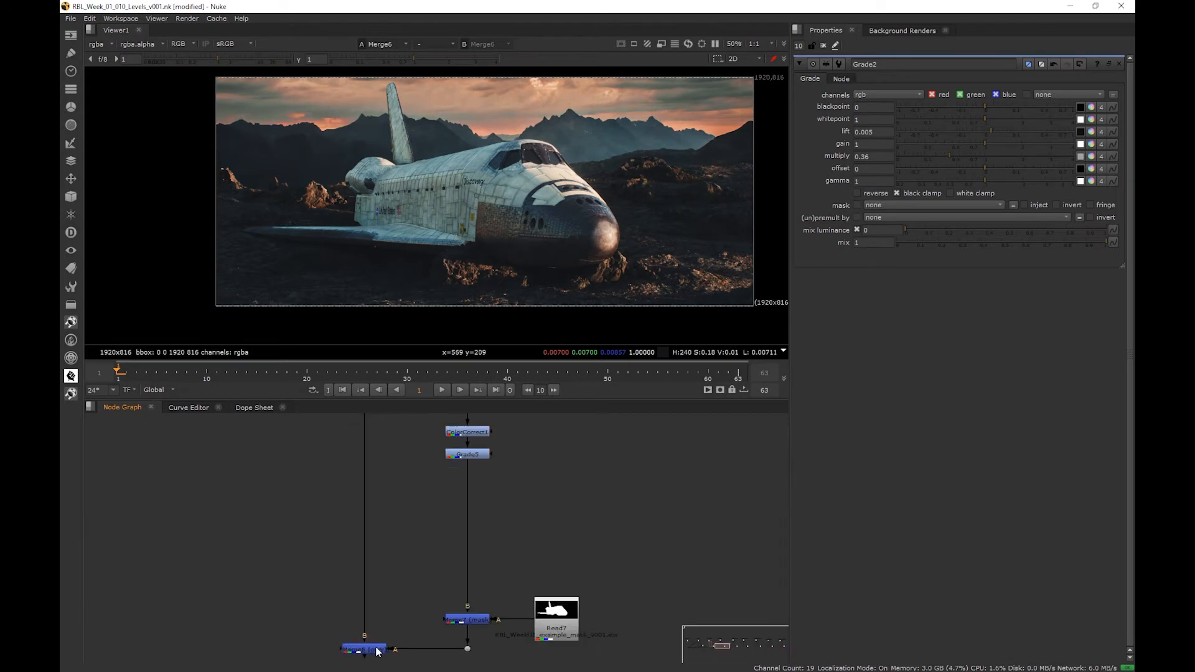
left_click(377, 651)
key("1")
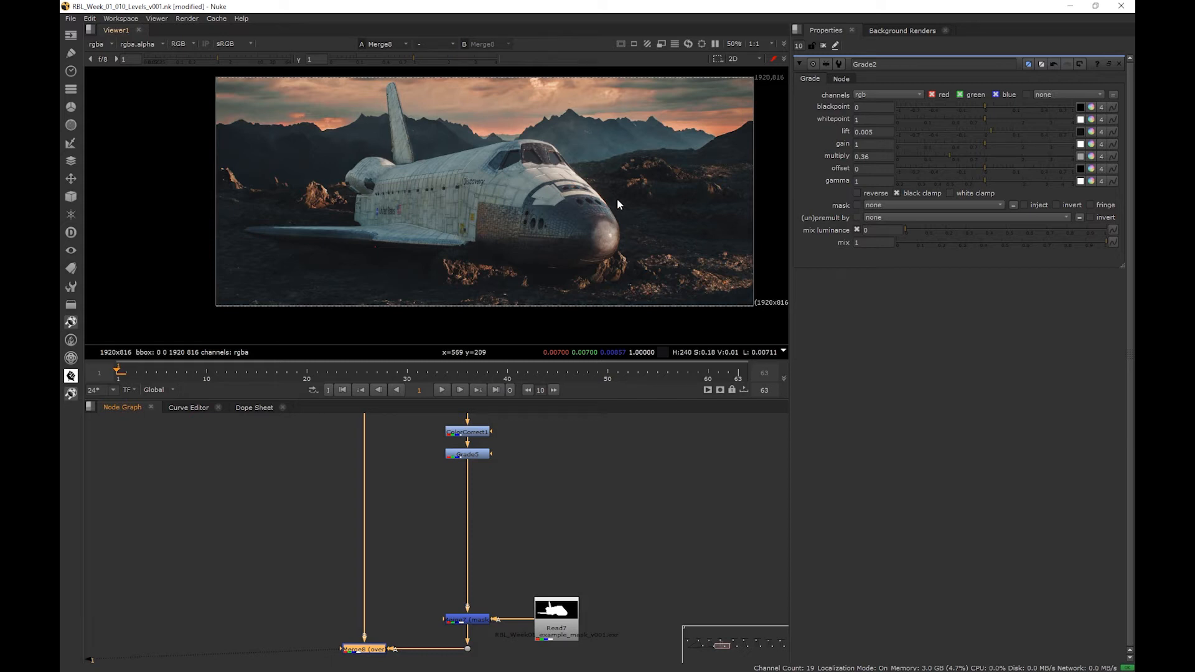
- Examine the shuttle's contrast against the plate in the shadows and highlights, toggling the Bad Contrast Merge off and on to compare
scroll(520, 267, "up", 4)
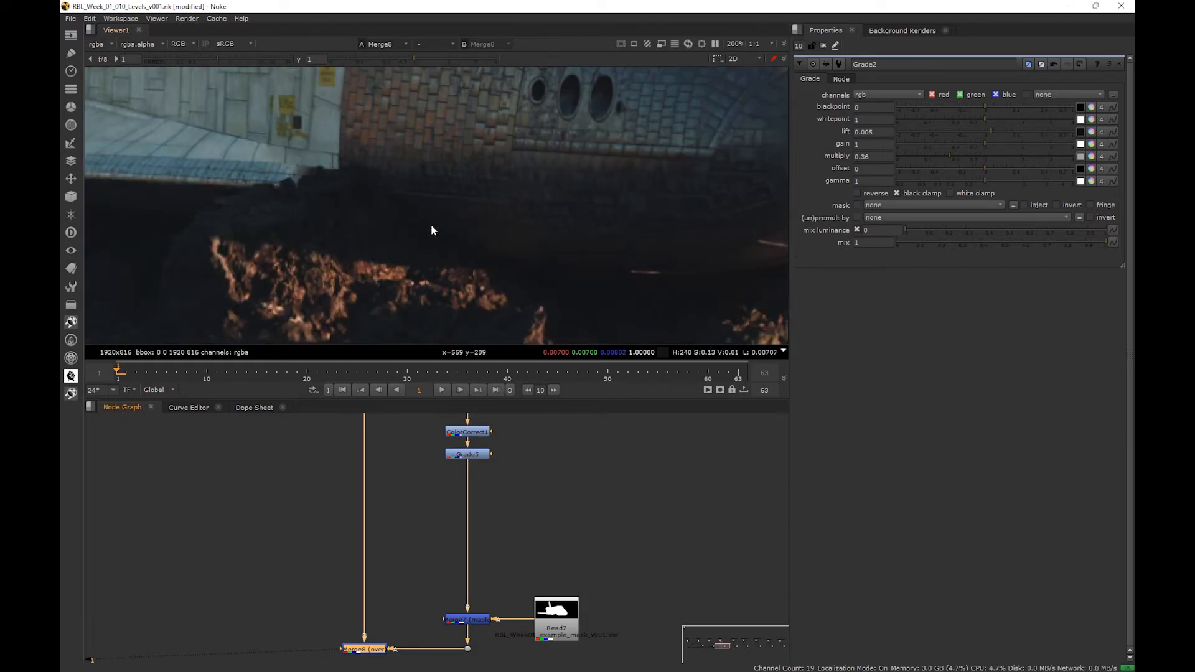
scroll(435, 236, "up", 1)
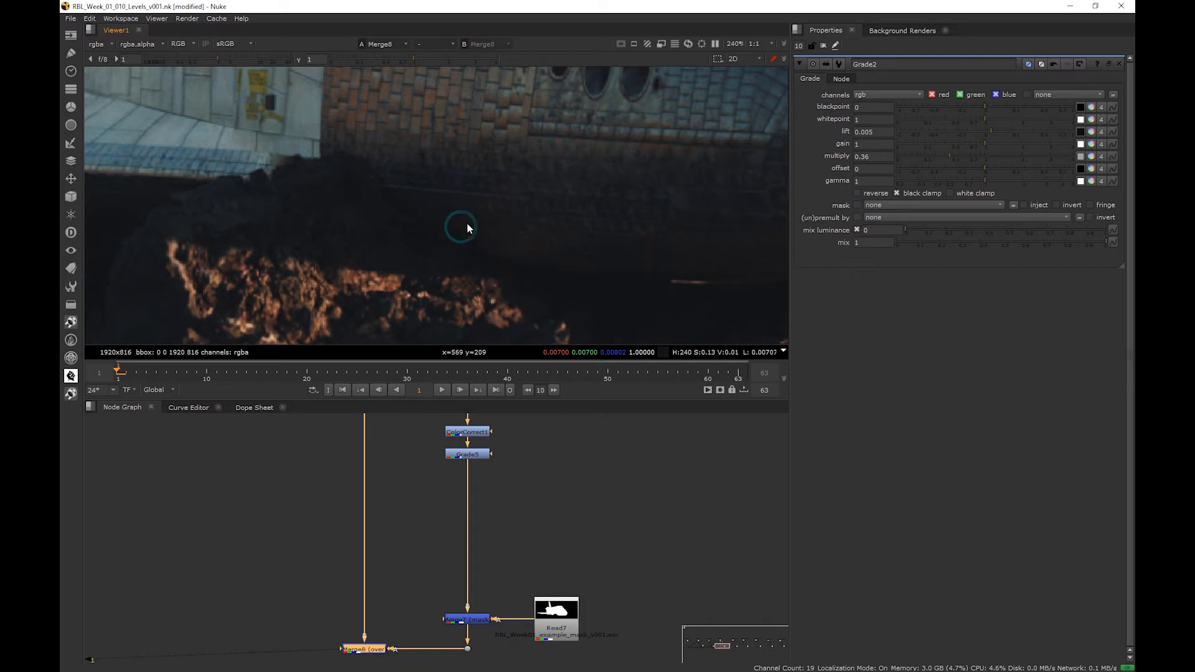
scroll(464, 229, "down", 4)
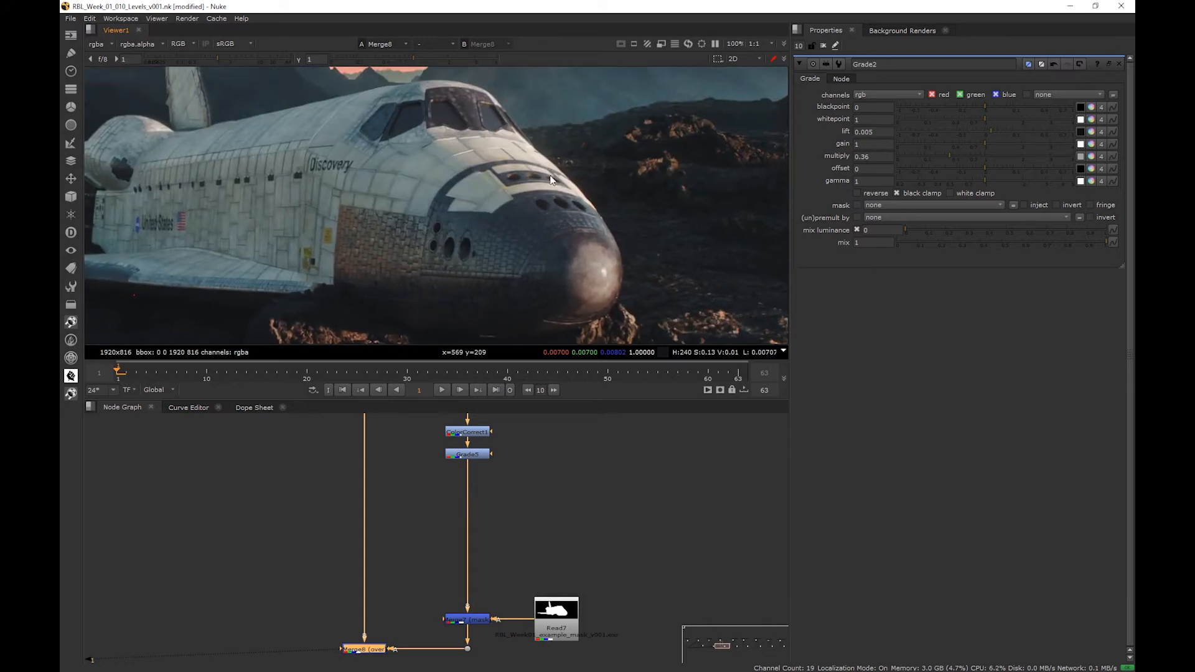
scroll(552, 180, "down", 1)
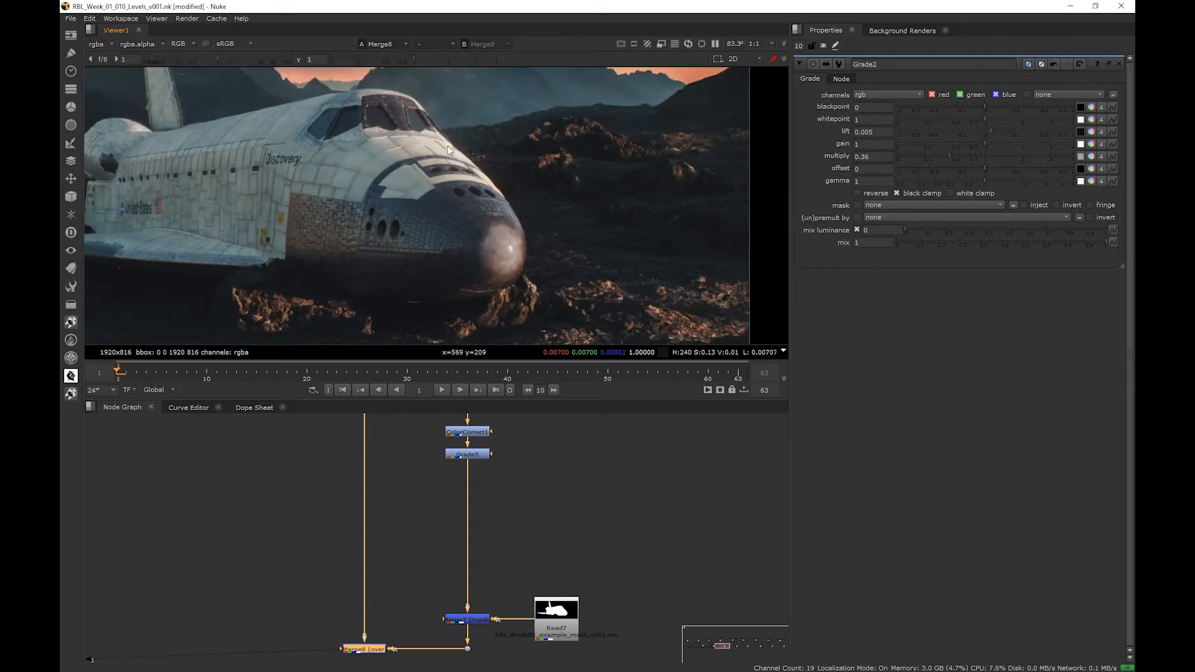
middle_click_drag(477, 216, 555, 235)
scroll(574, 226, "down", 2)
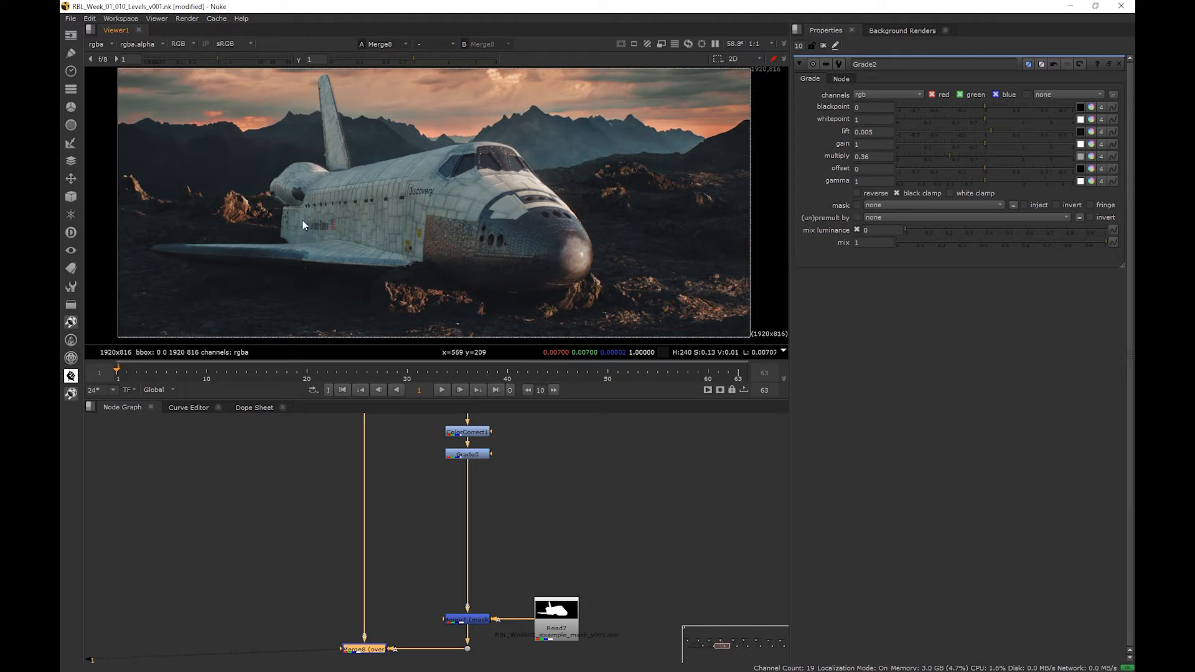
key("d")
key("d")
key("d")
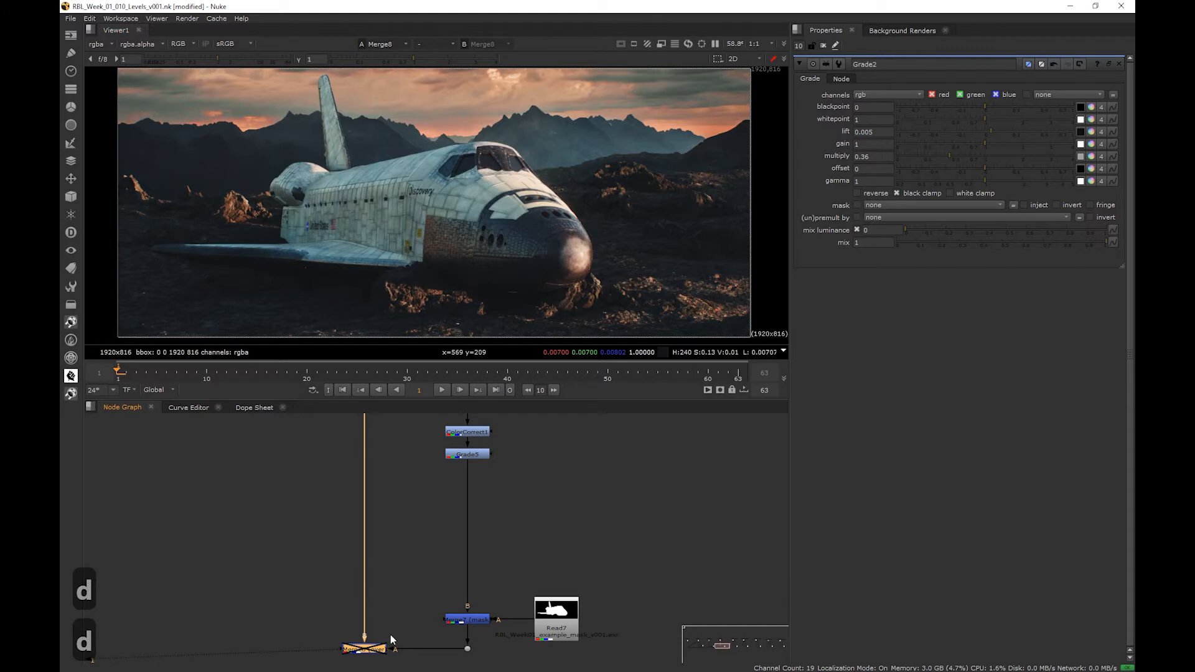
key("d")
key("d")
key("d")
- Insert a ColorCorrect node after the Grade in the Bad Contrast branch and place it above the masking Merge
left_click(475, 458)
key("c")
left_click_drag(478, 474, 478, 555)
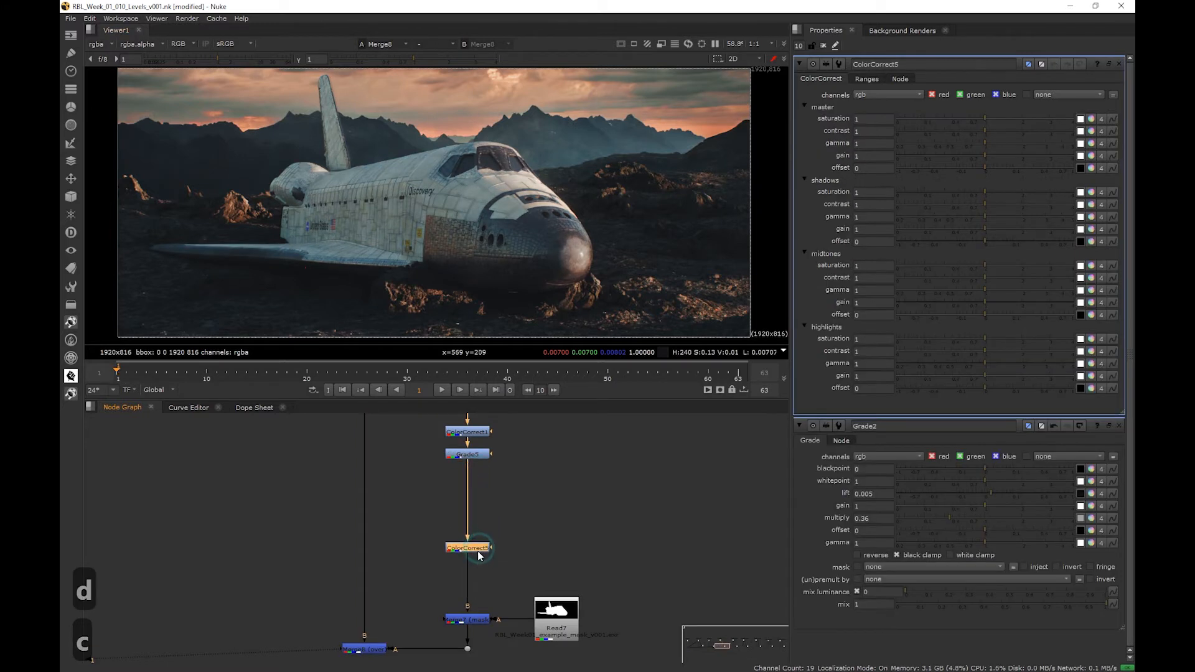
- Try a lower master gamma on the new ColorCorrect, starting at 0.9, and restore it to 1
double_click(881, 145)
type(".9")
key("Return")
key("Down")
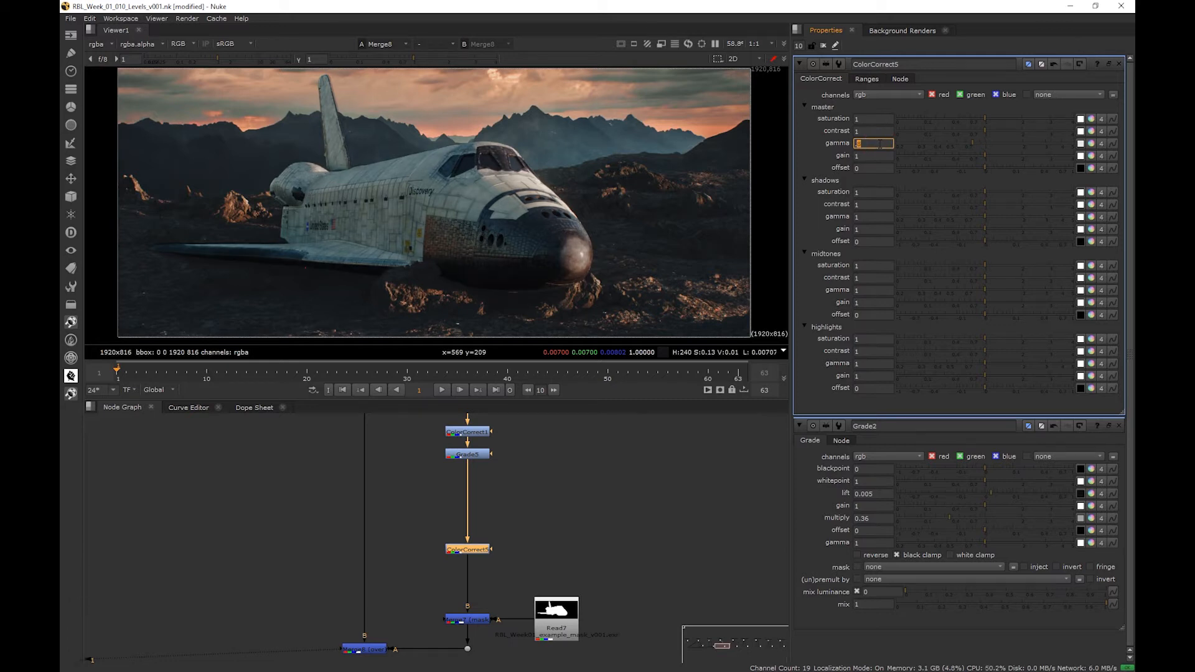
key("Down")
key("Down")
key("Up")
key("Up")
key("Up")
key("Up")
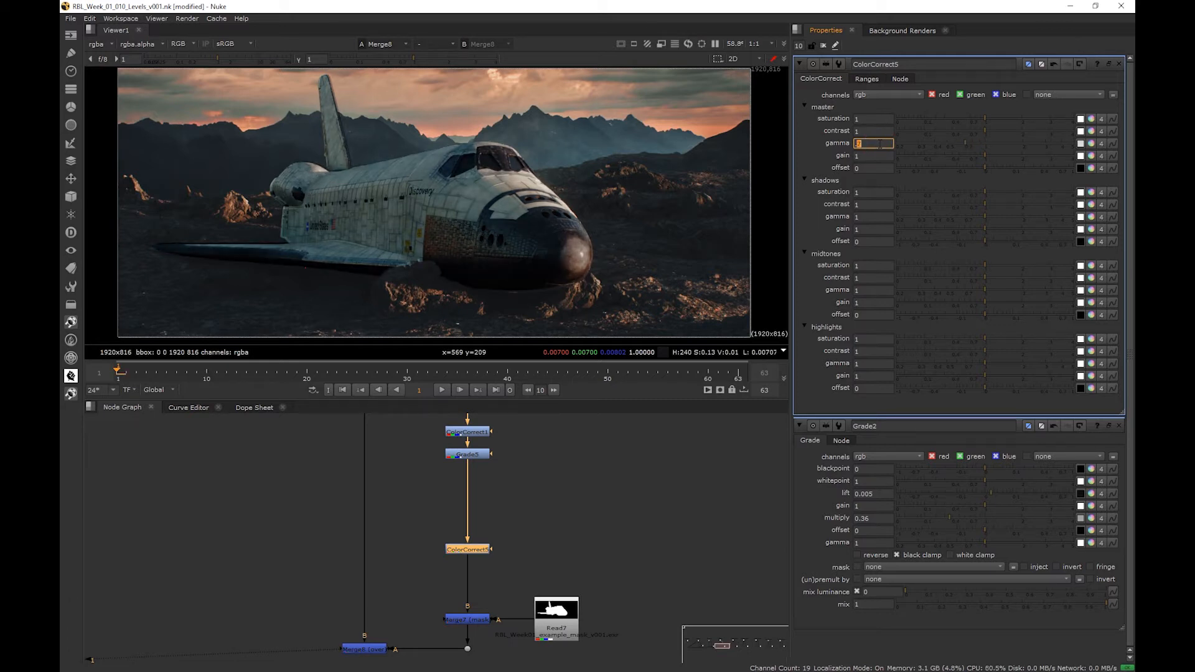
- Set the ColorCorrect's master contrast to 1.3 to strengthen the shuttle's contrast
left_click(879, 131)
key("Up")
key("Up")
key("Up")
key("Up")
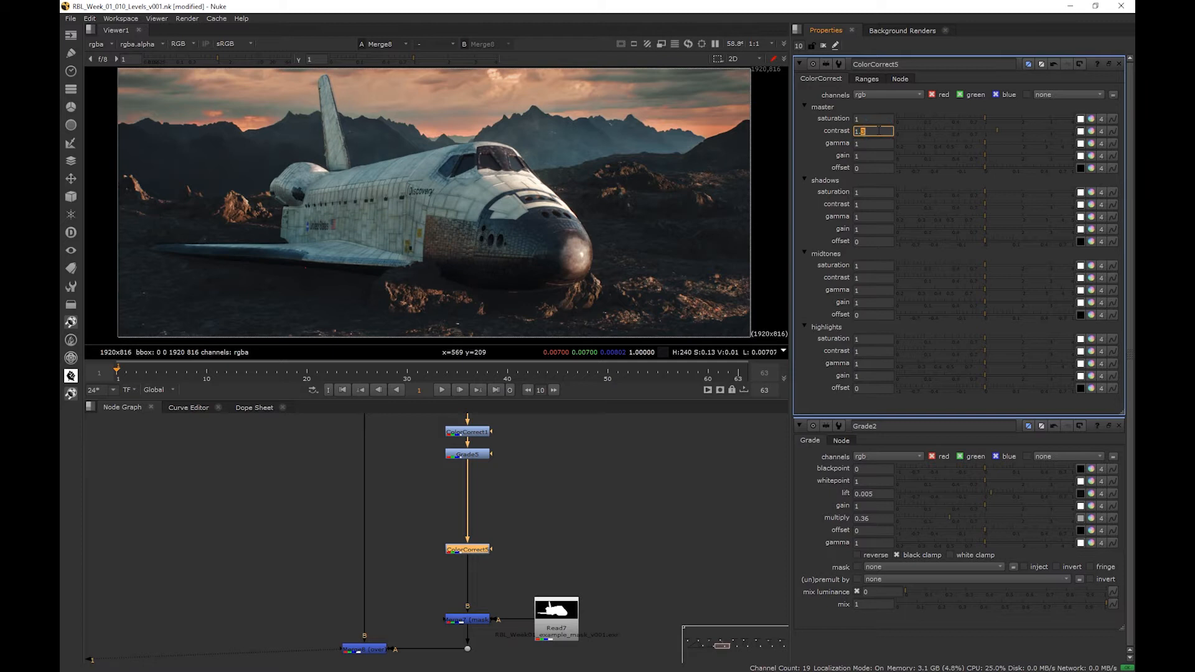
key("Down")
- Set the ColorCorrect's master offset to 0.004 to lift the shuttle's darkened blacks
left_click(871, 168)
key("Up")
key("Down")
left_click(879, 168)
key("Up")
key("Up")
key("Down")
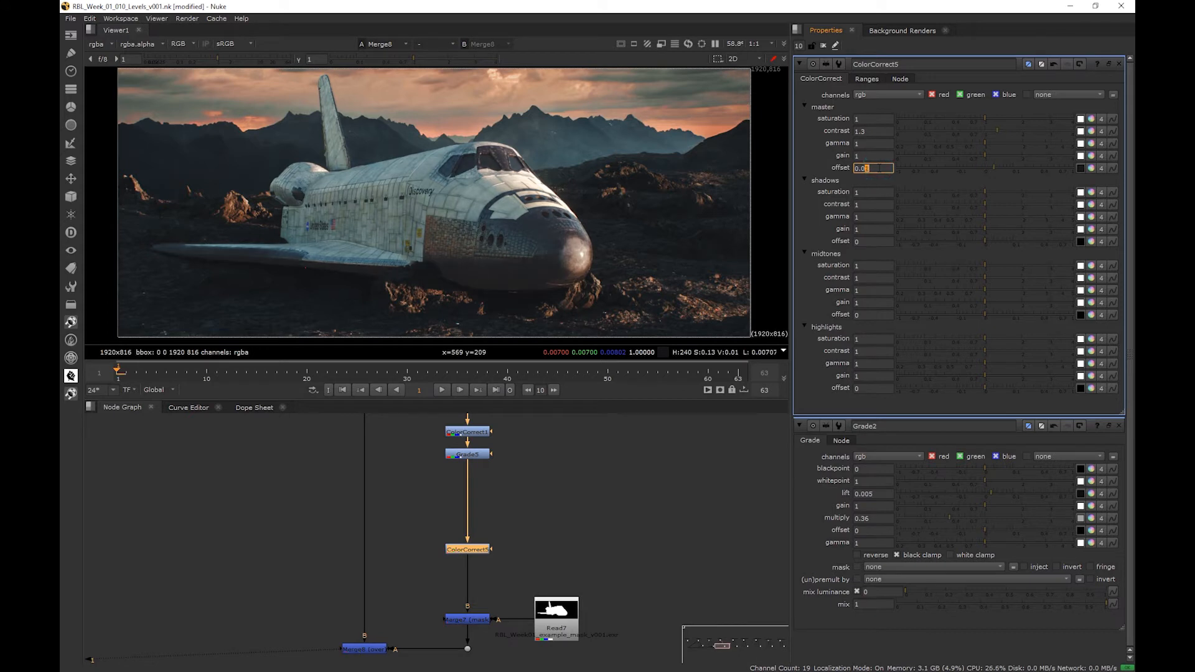
key("Down")
left_click(883, 168)
key("Up")
key("Up")
key("Up")
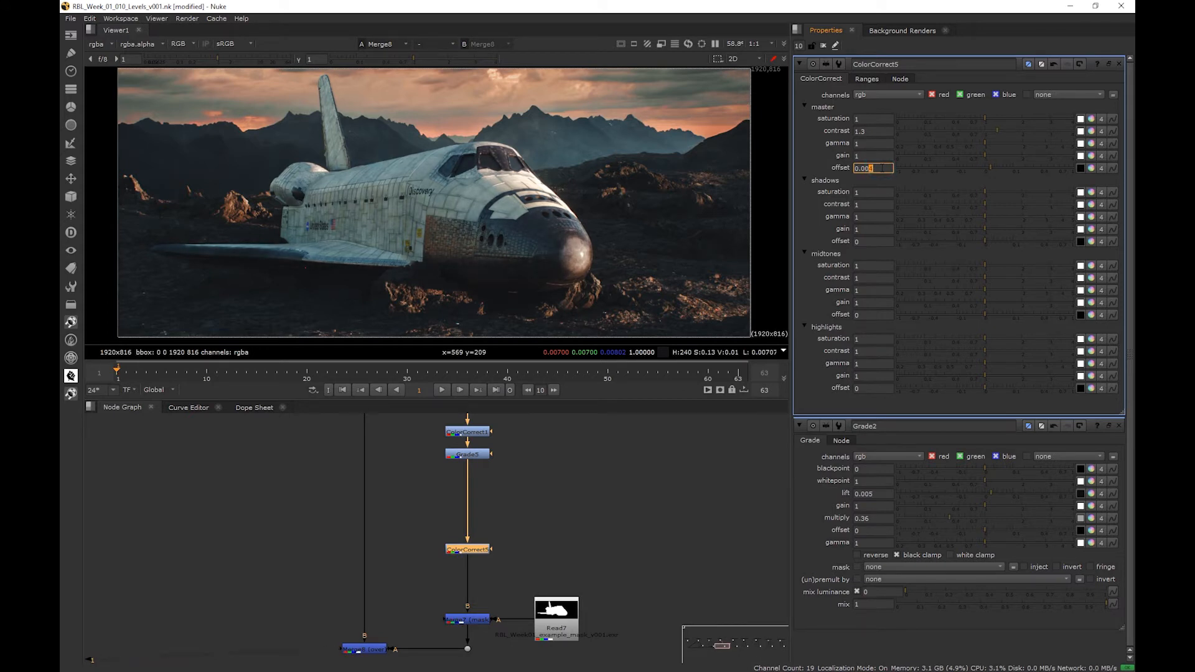
- Examine the shadows beneath the shuttle up close and compare the overall contrast with the ColorCorrect disabled and enabled
scroll(478, 292, "up", 8)
scroll(476, 239, "down", 4)
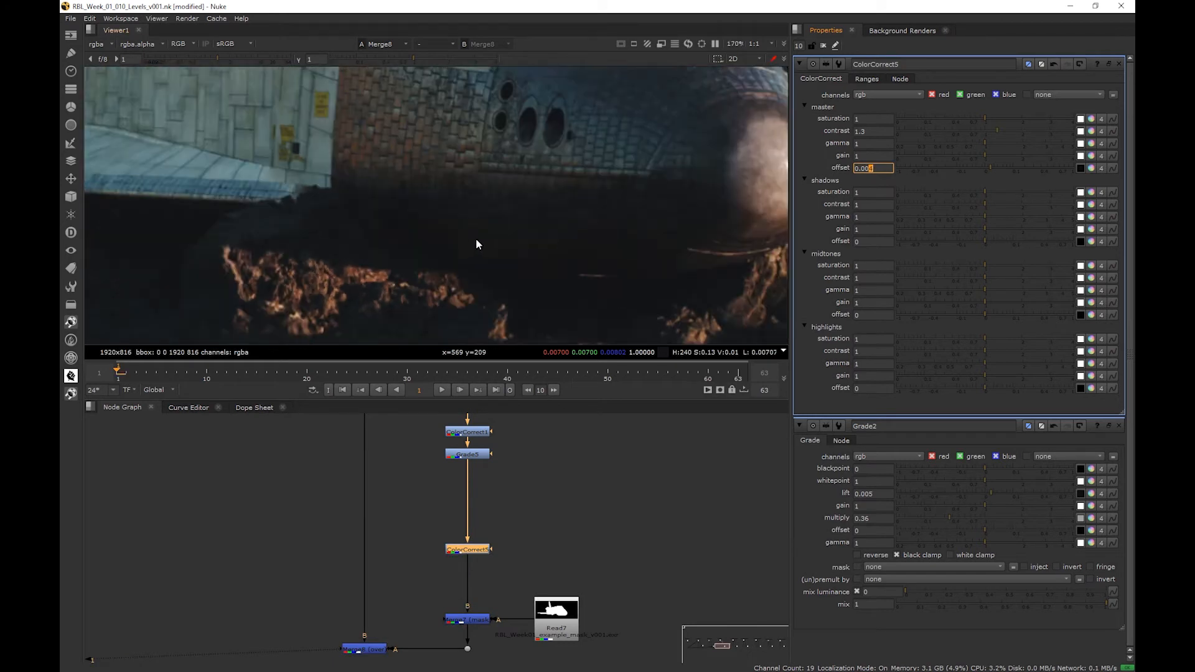
middle_click_drag(475, 239, 434, 319)
scroll(427, 259, "down", 5)
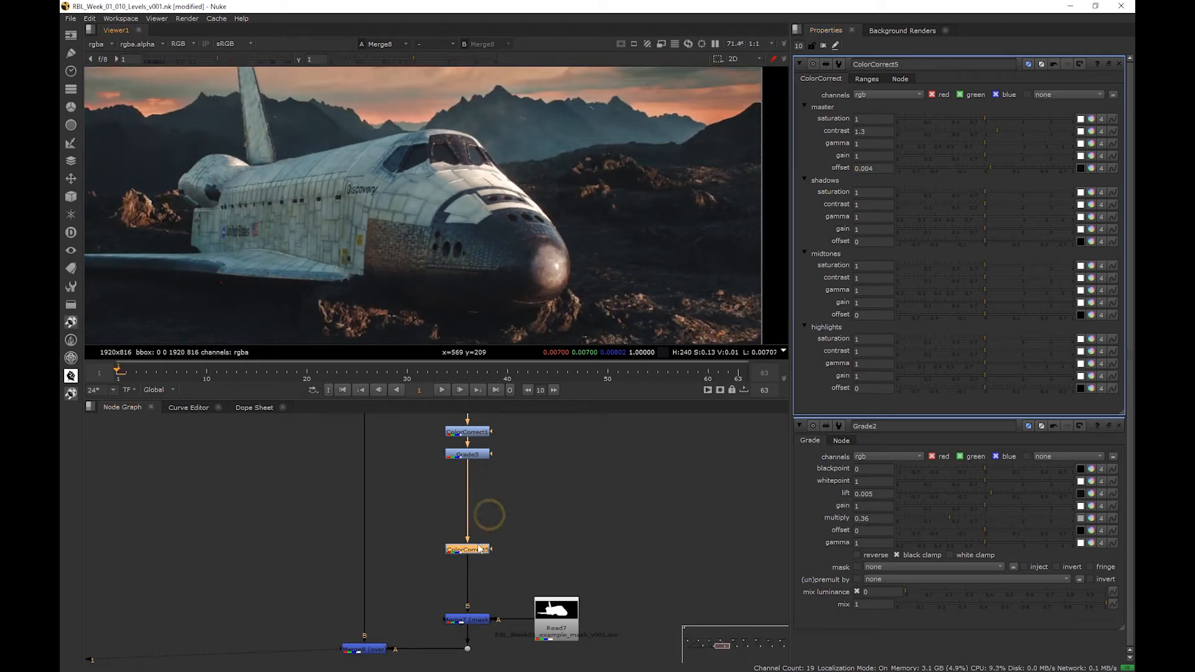
key("d")
key("d")
key("d")
key("d")
key("d")
key("d")
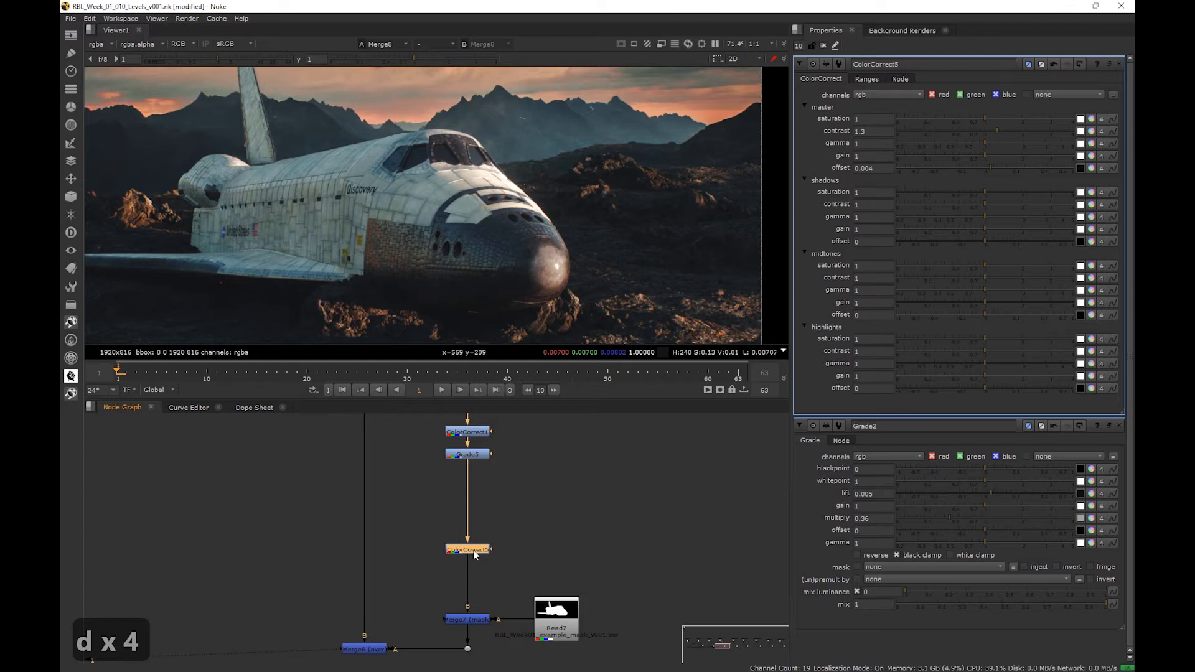
scroll(457, 245, "down", 5)
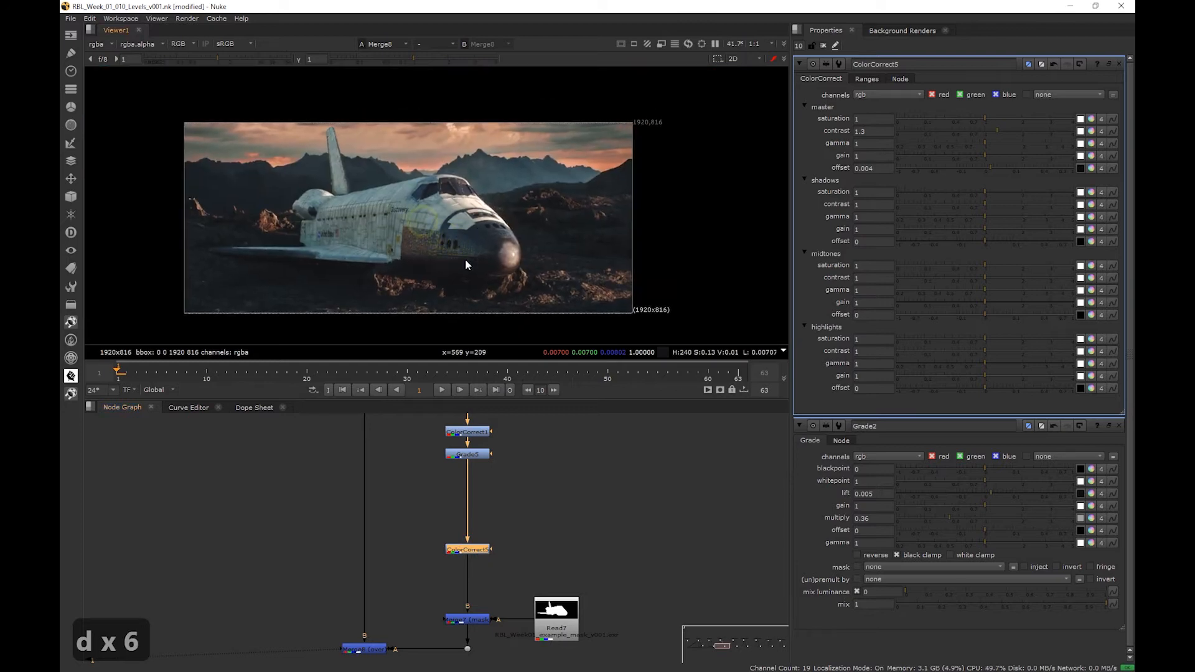
middle_click_drag(424, 244, 438, 232)
key("d")
key("d")
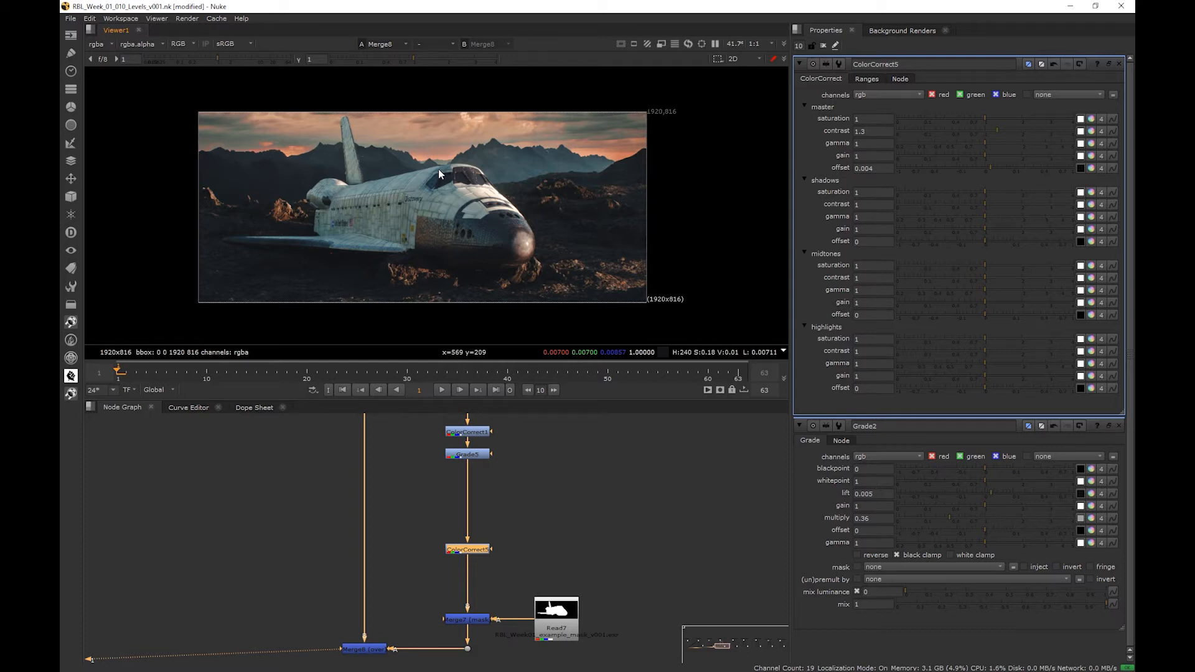
- Recheck the shuttle's contrast against the plate's mountains and rocks, toggling the ColorCorrect off and on once more
scroll(436, 165, "up", 3)
scroll(465, 242, "down", 3)
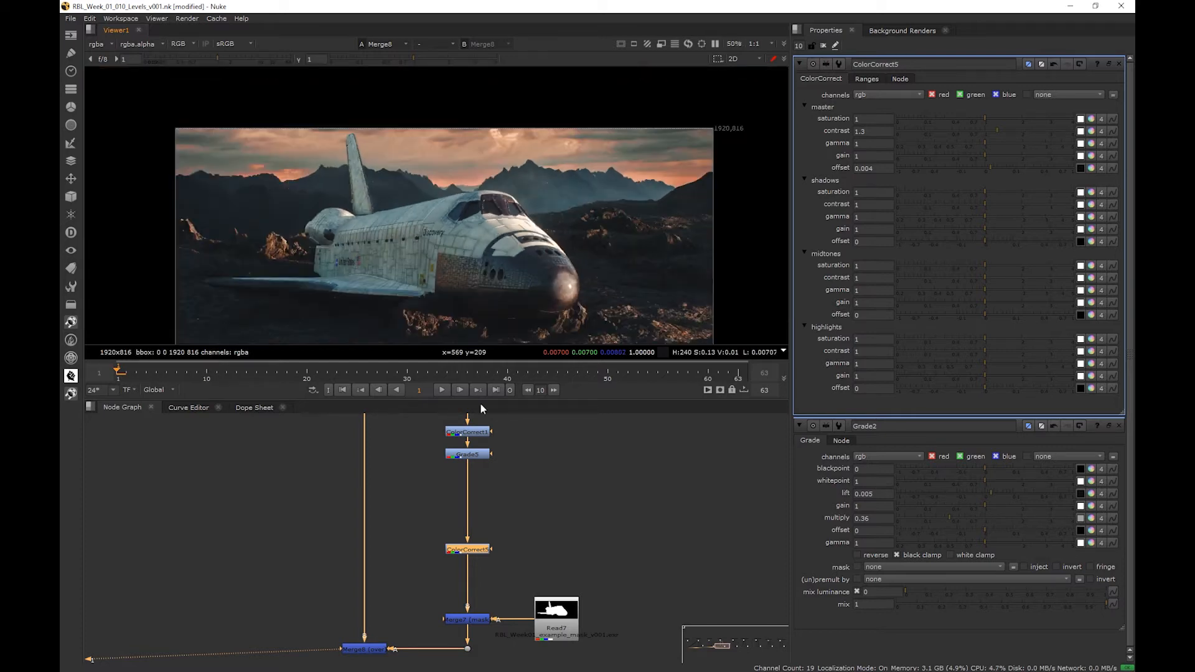
left_click(477, 551)
key("d")
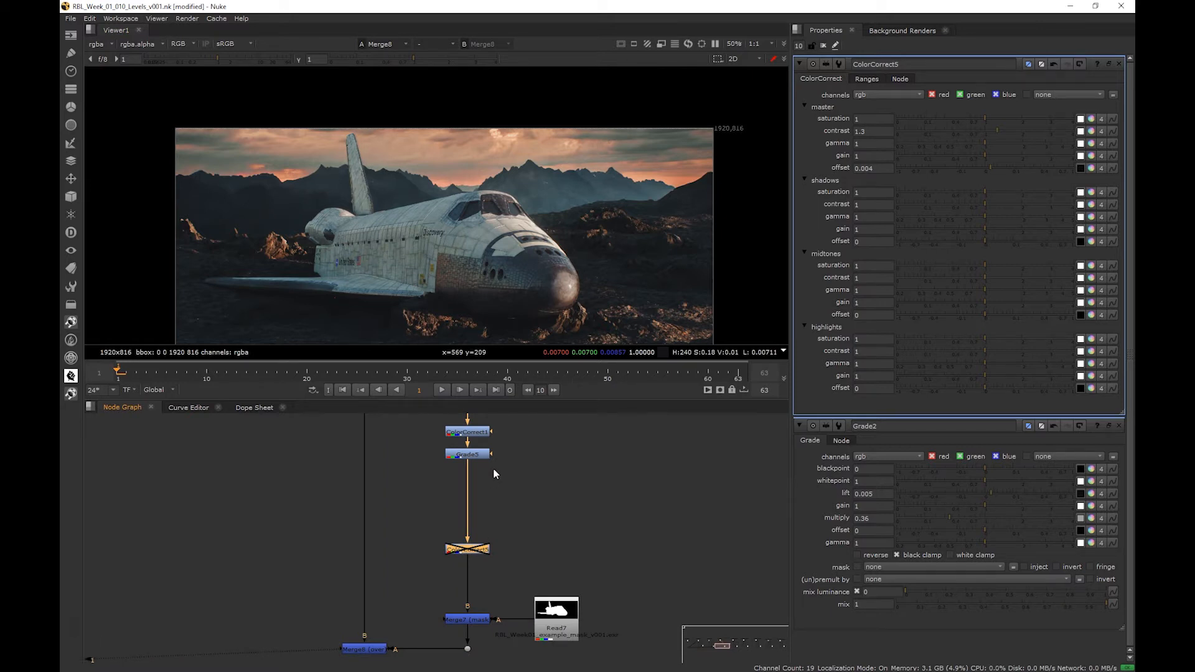
key("d")
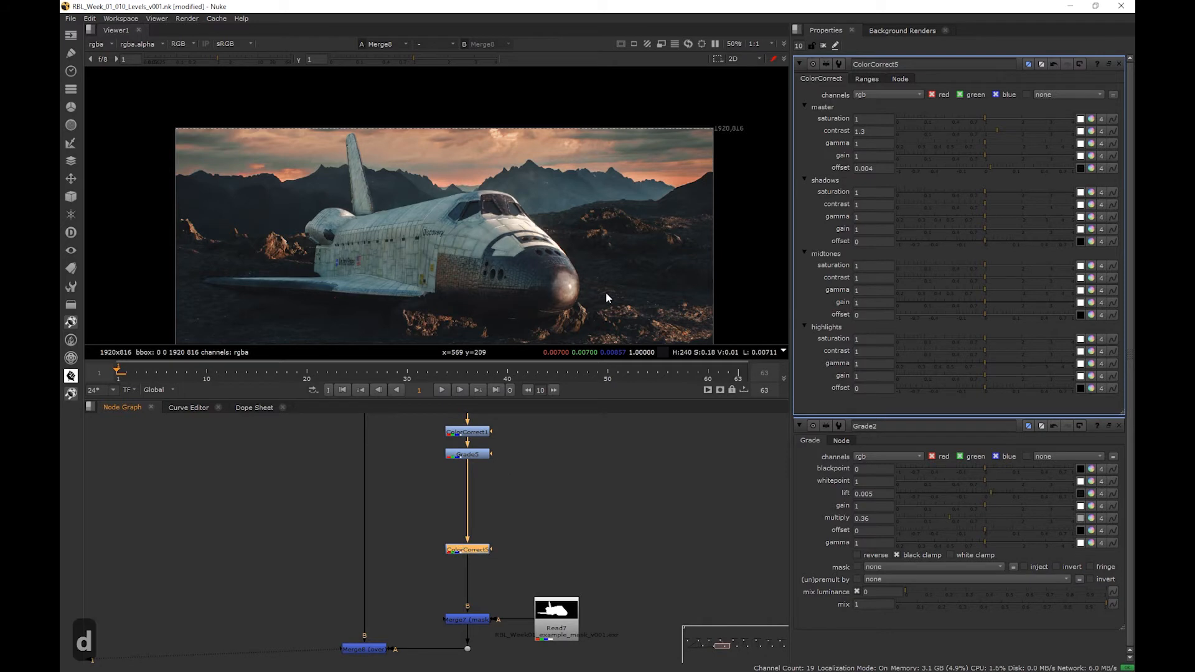
scroll(592, 193, "up", 5)
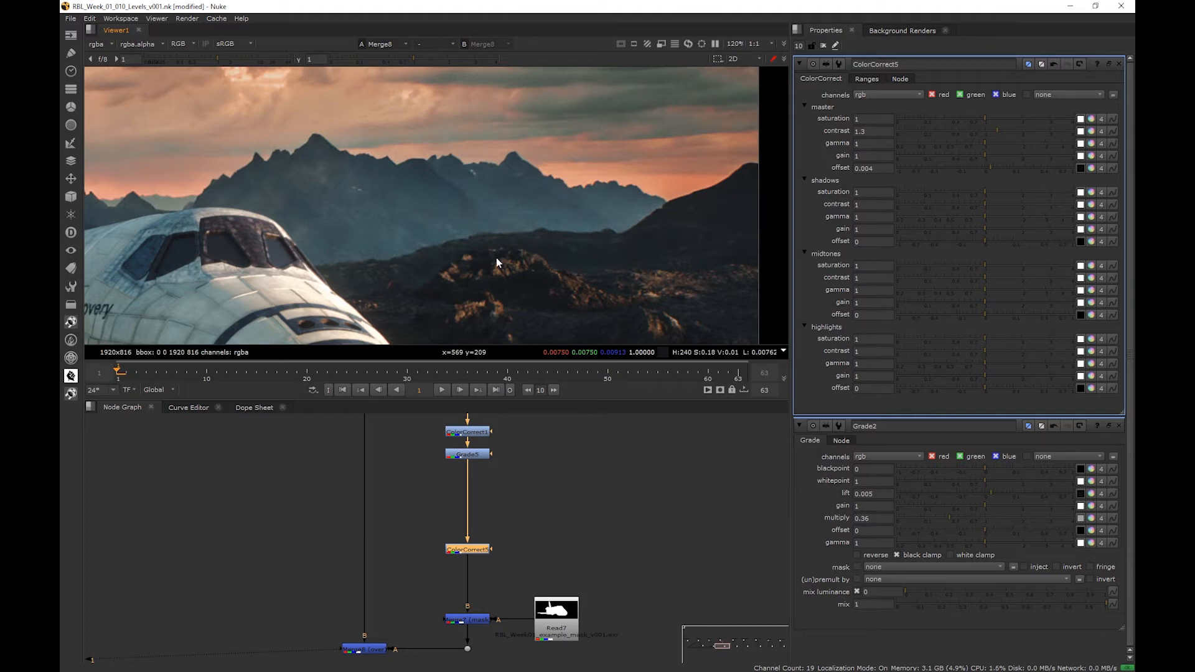
scroll(488, 274, "down", 5)
middle_click_drag(436, 278, 513, 251)
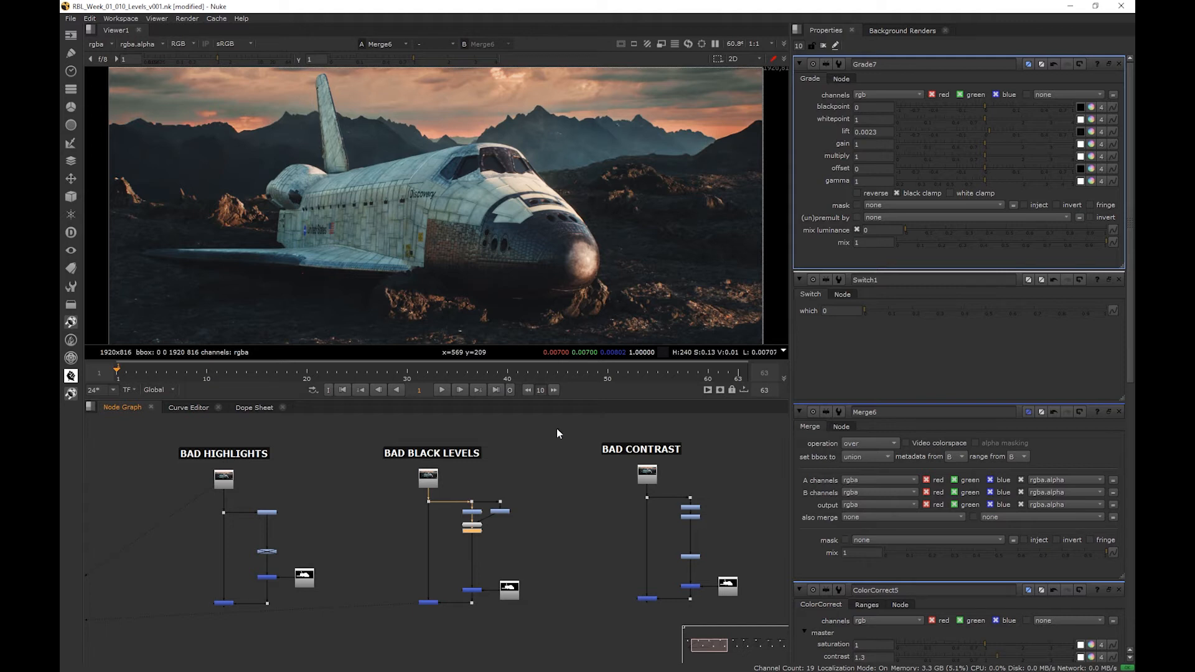
- Show the output of the final Merge in the Bad Overall Saturation branch in the viewer
middle_click_drag(597, 517, 266, 520)
scroll(602, 591, "up", 2)
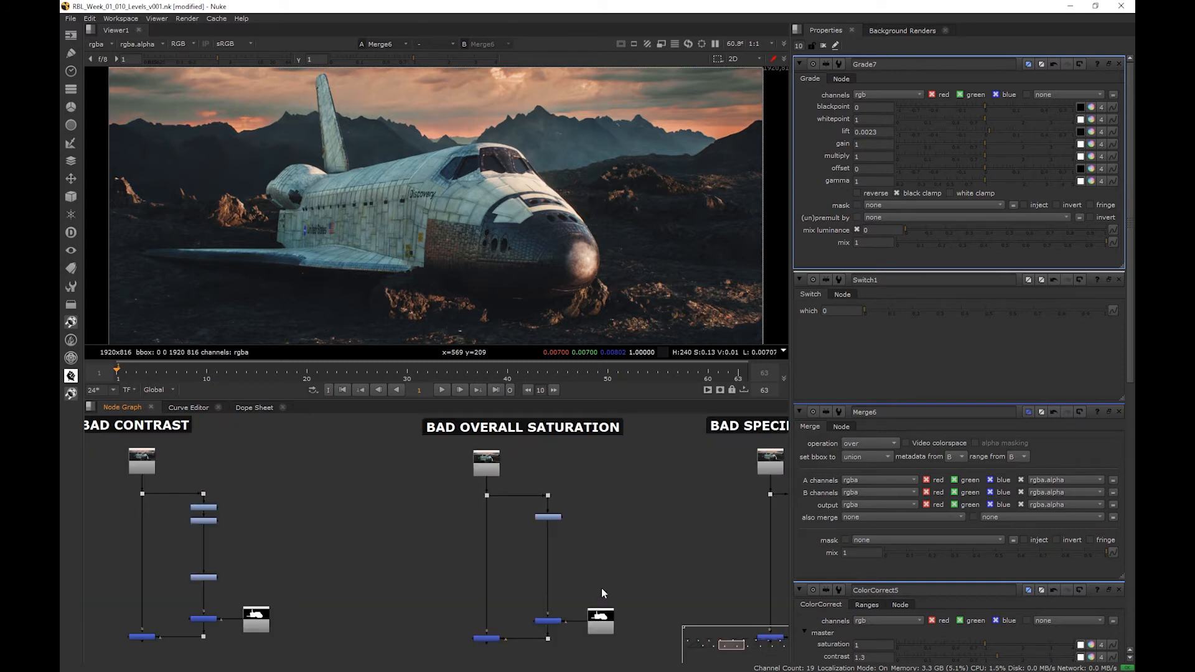
middle_click_drag(606, 565, 432, 506)
scroll(683, 501, "down", 4)
middle_click_drag(682, 501, 387, 495)
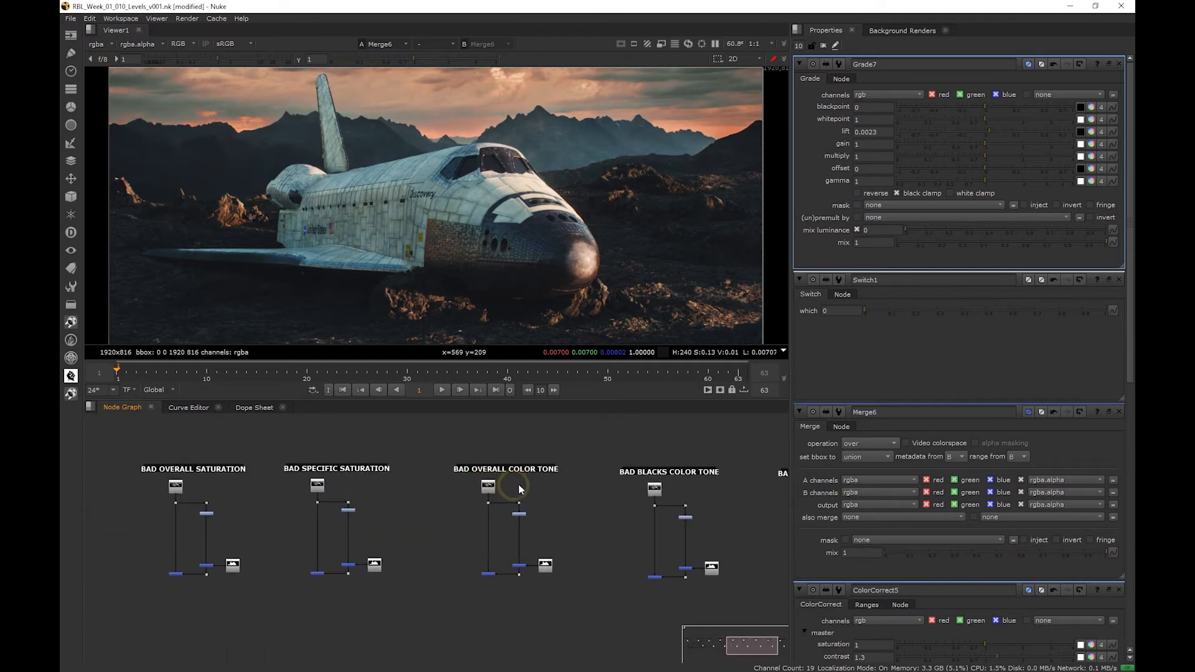
scroll(519, 485, "up", 1)
middle_click_drag(444, 517, 610, 509)
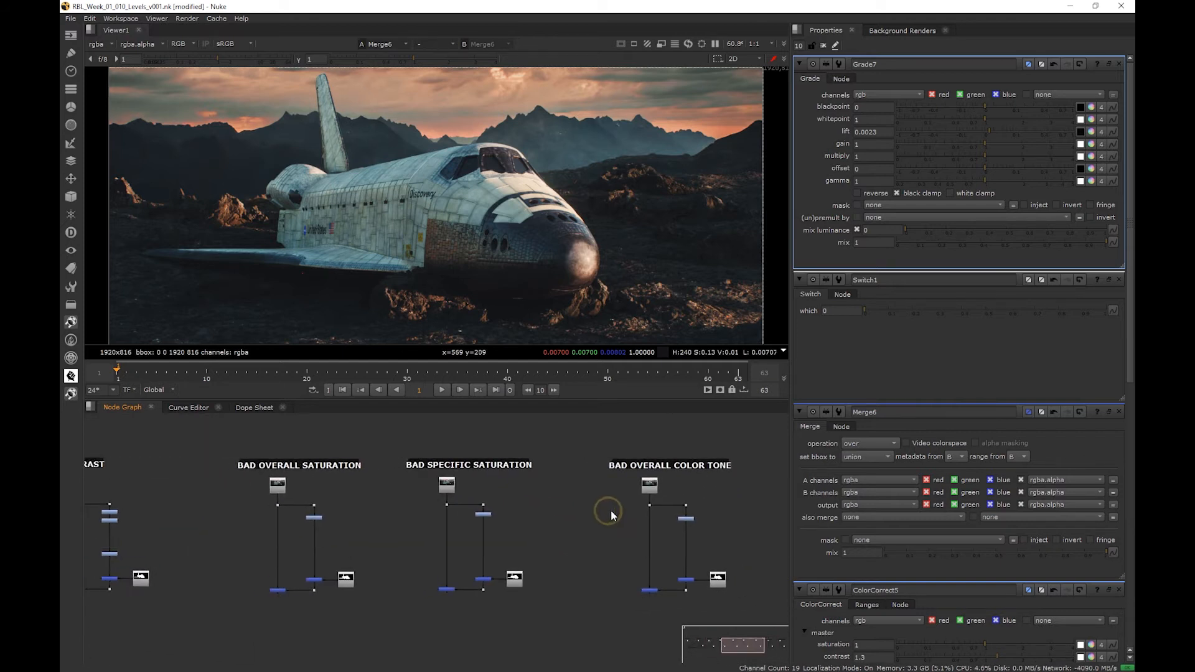
scroll(290, 579, "up", 3)
left_click(278, 595)
key("1")
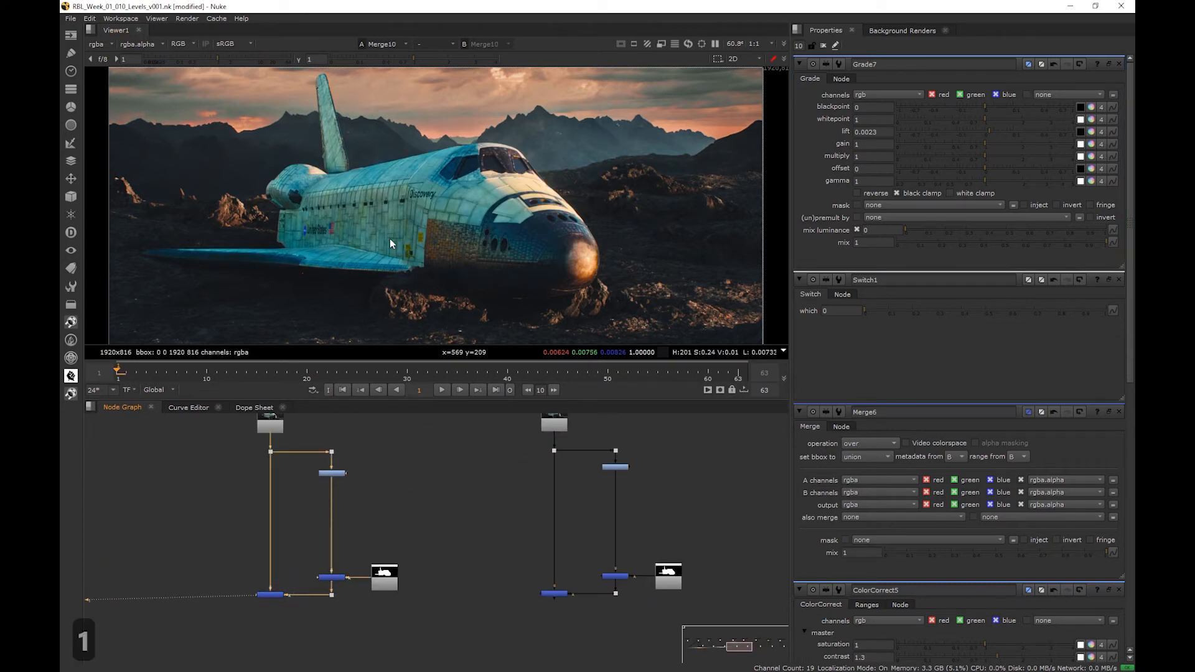
middle_click_drag(315, 235, 341, 219)
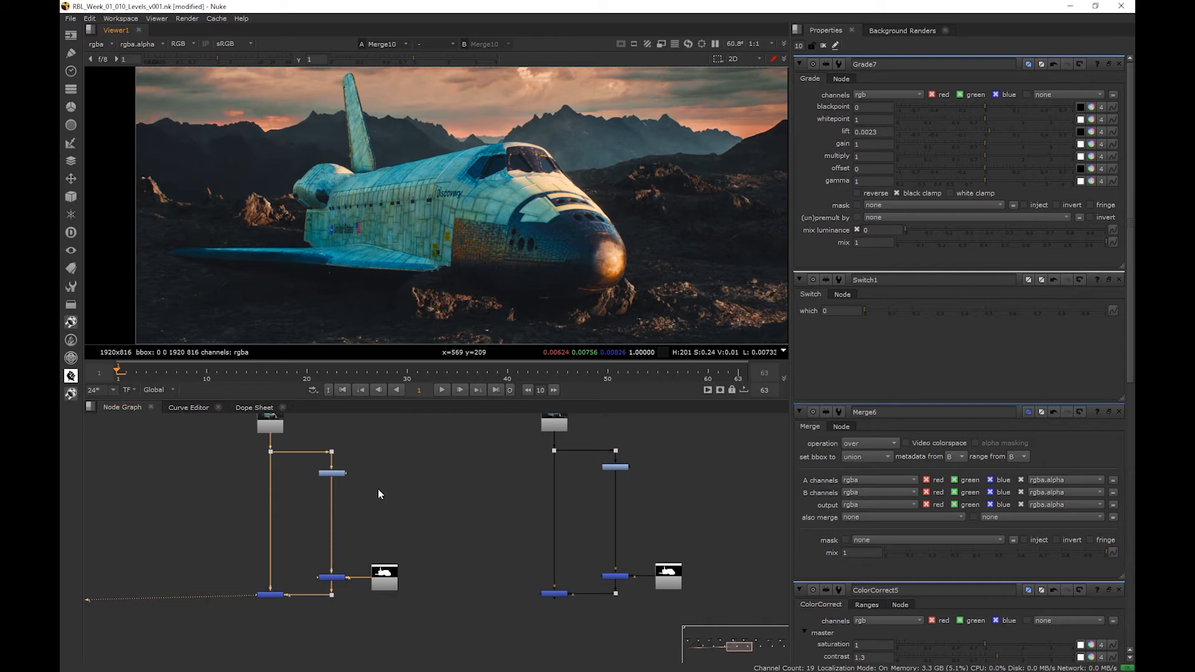
- Insert a ColorCorrect node after the existing correction in the Bad Overall Saturation branch and place it above the masking Merge
scroll(344, 507, "up", 2)
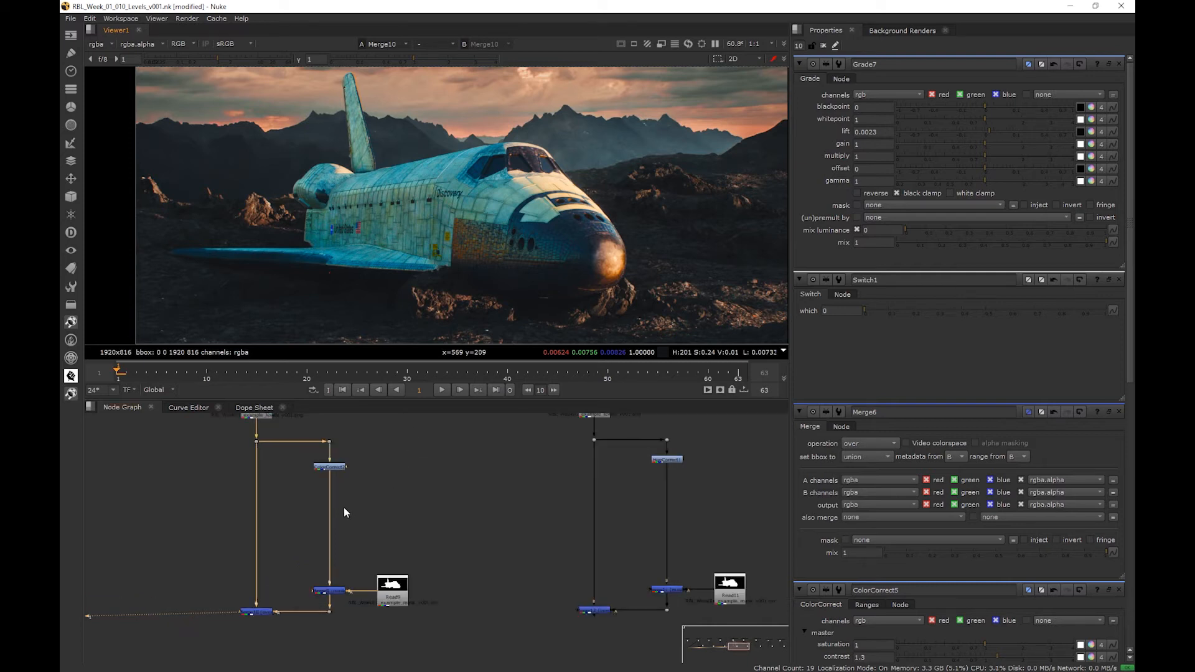
left_click(340, 473)
key("Tab")
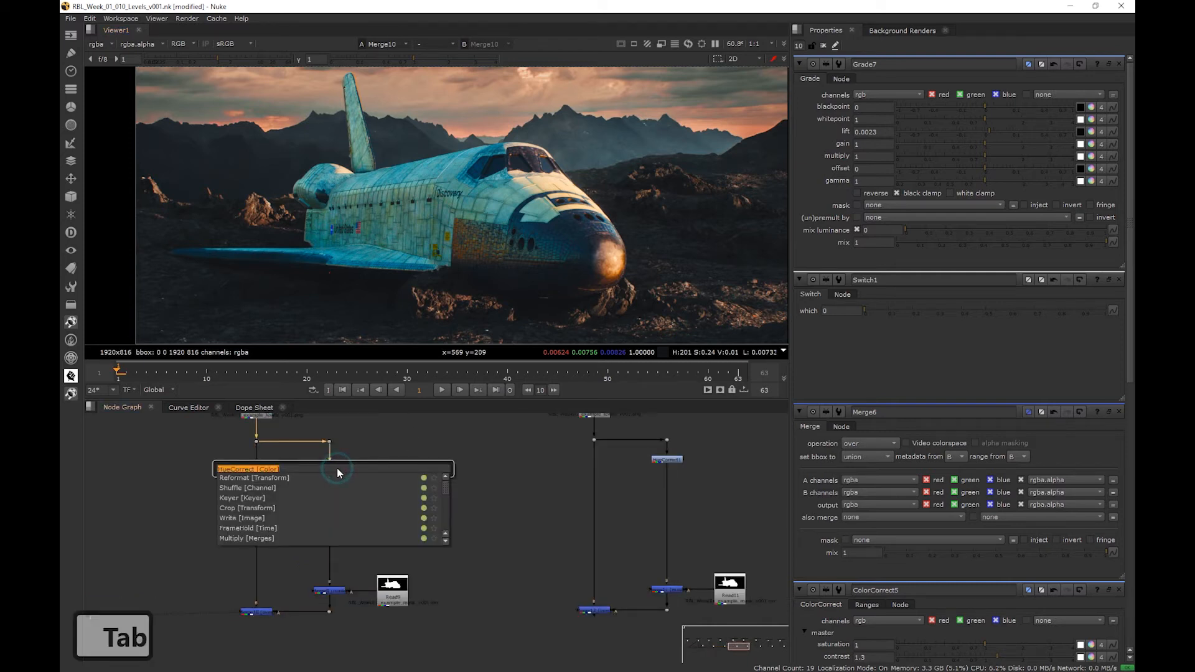
type("c")
key("Return")
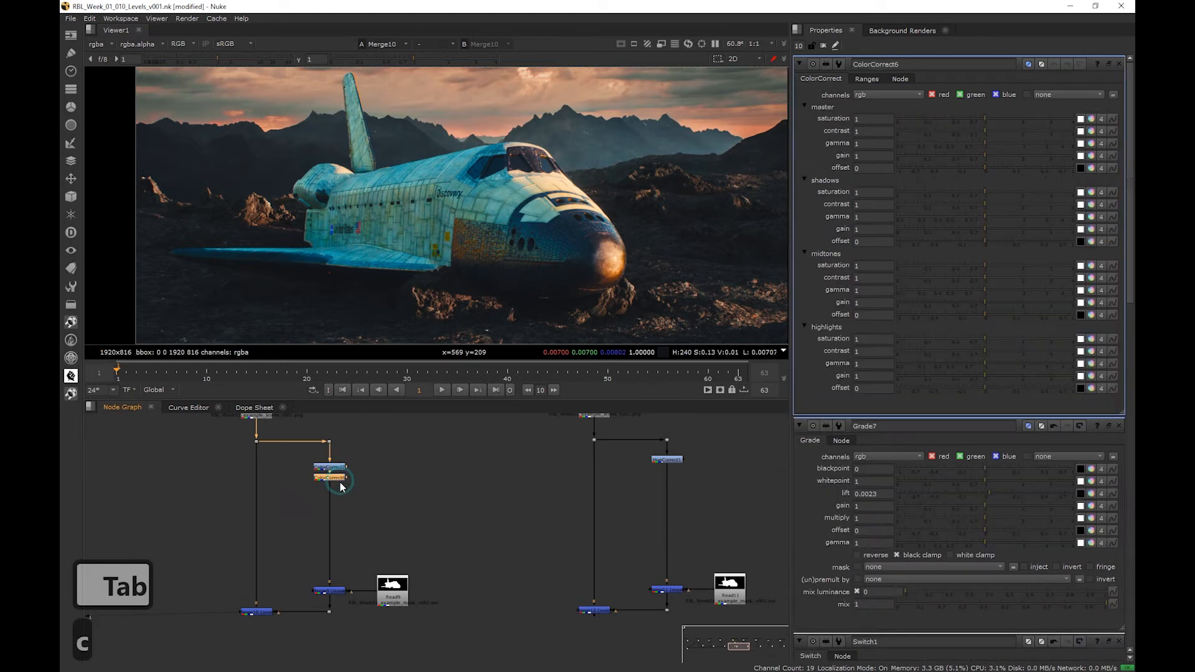
left_click_drag(341, 487, 341, 557)
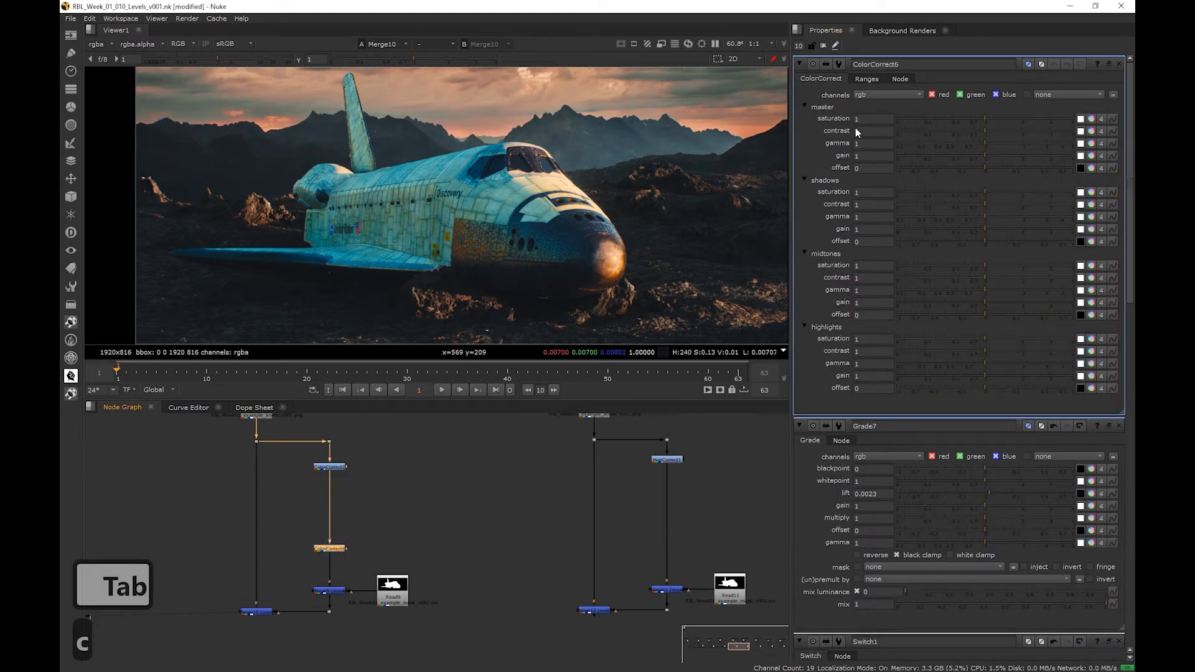
- Set the new ColorCorrect's master saturation to 0.5 to tone down the shuttle's colors
double_click(865, 118)
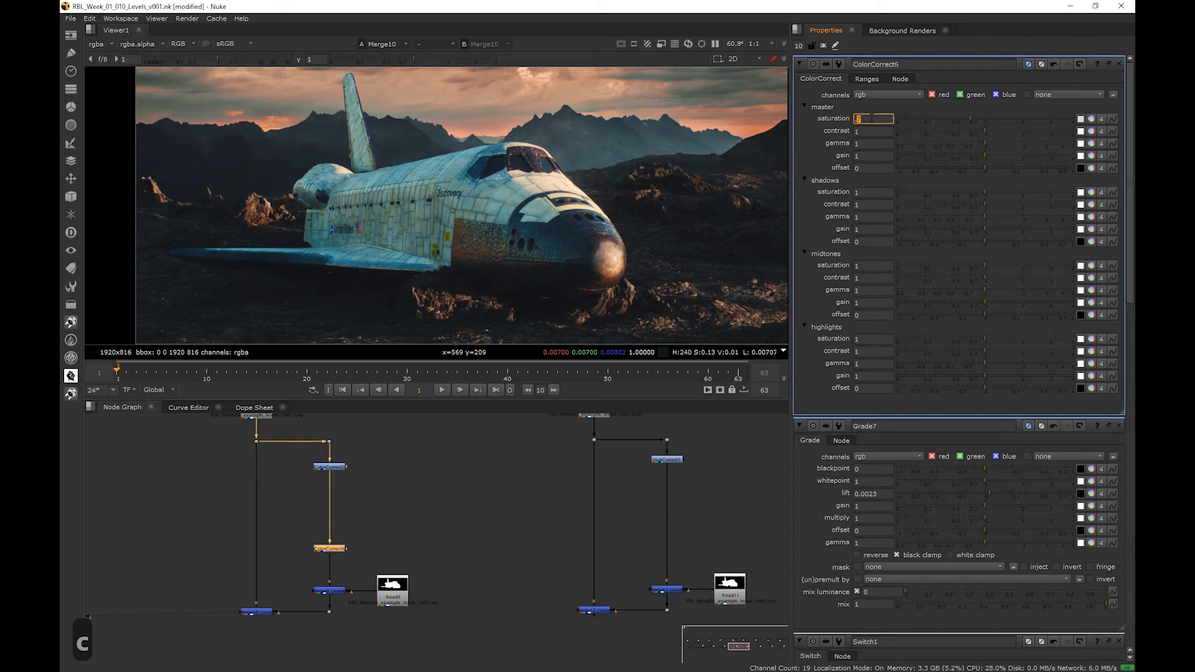
type(".5")
key("Return")
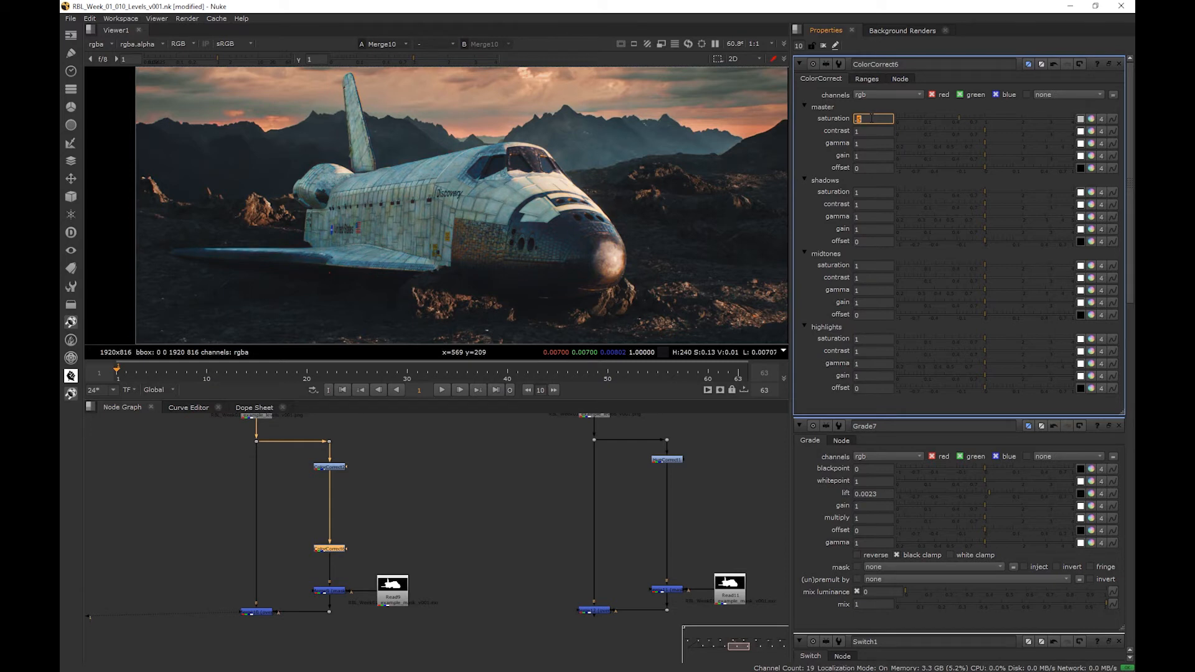
- Examine the saturation of the shuttle's body, nose and markings against the plate, comparing with the ColorCorrect disabled and enabled
scroll(597, 280, "up", 3)
middle_click_drag(308, 255, 480, 258)
middle_click_drag(334, 198, 172, 224)
middle_click_drag(517, 204, 402, 226)
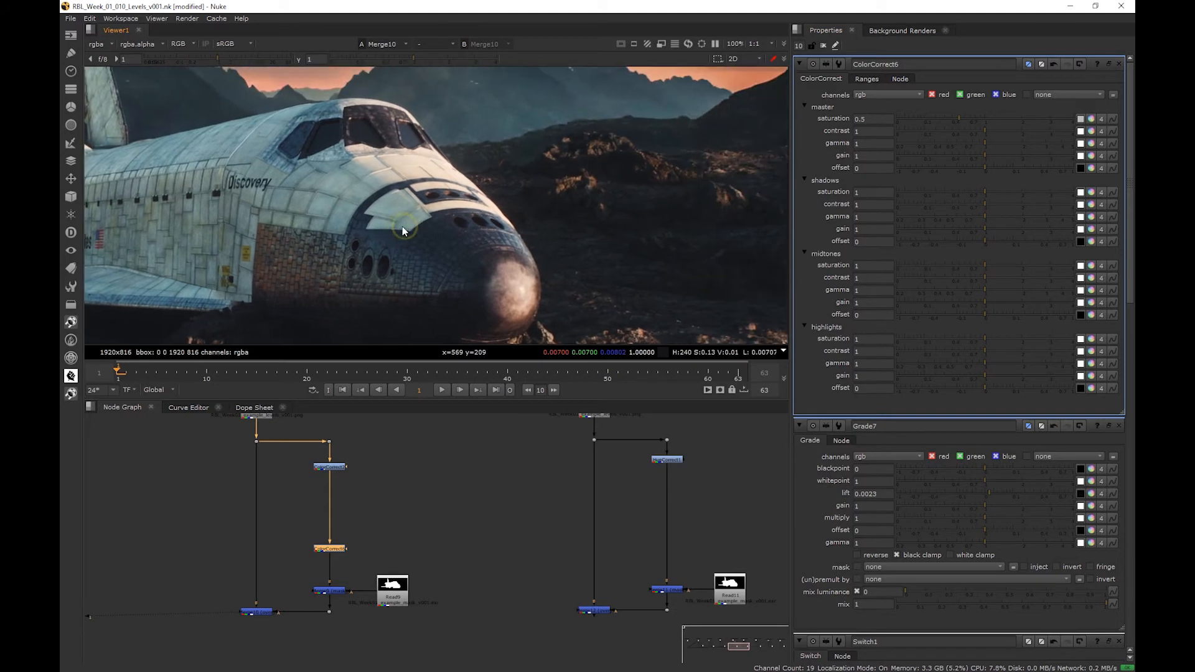
mouse_move(528, 258)
middle_mouse_down()
mouse_move(427, 197)
mouse_move(543, 273)
middle_mouse_up()
key("f")
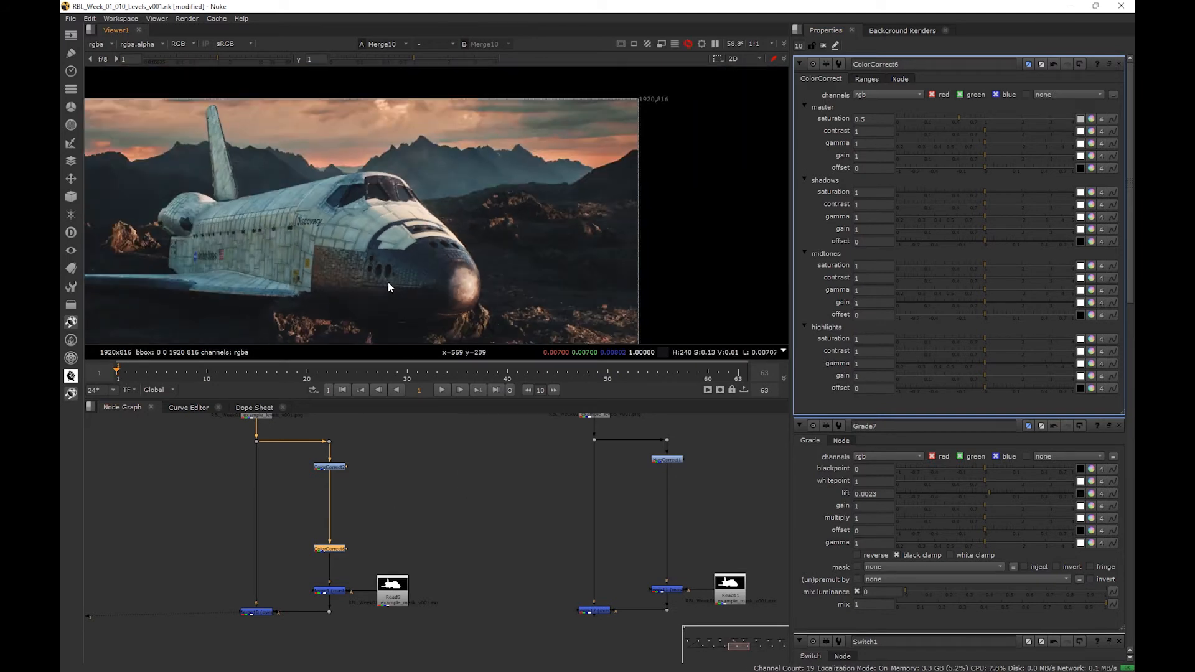
key("d")
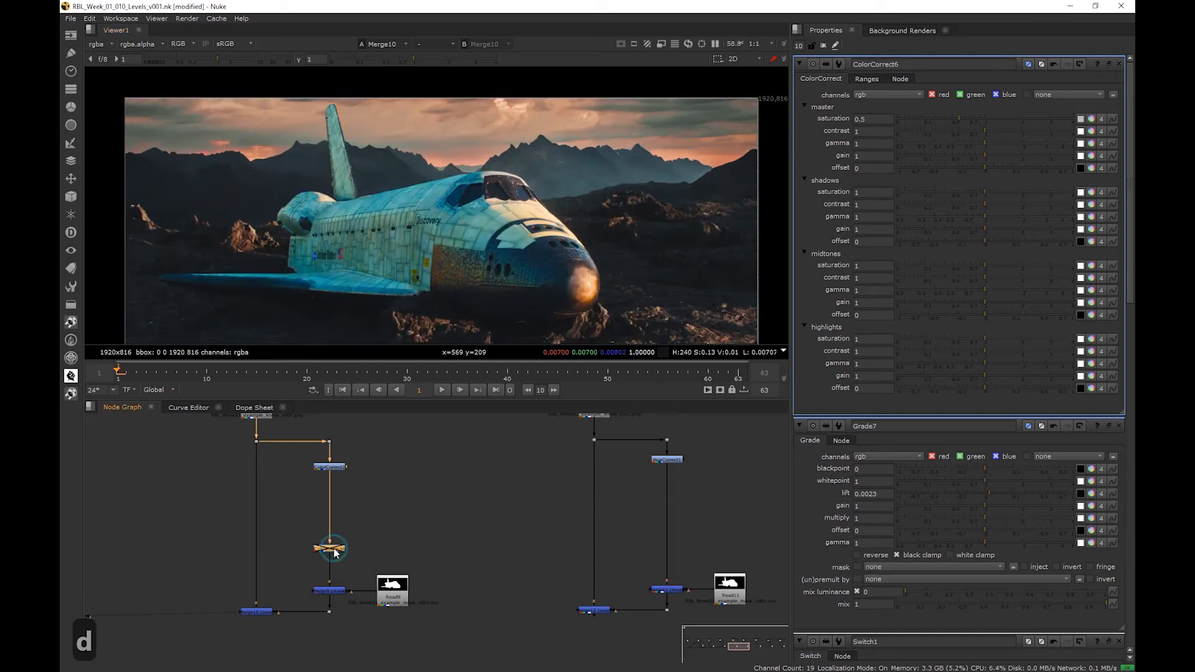
middle_click_drag(641, 282, 644, 266)
scroll(345, 275, "up", 4)
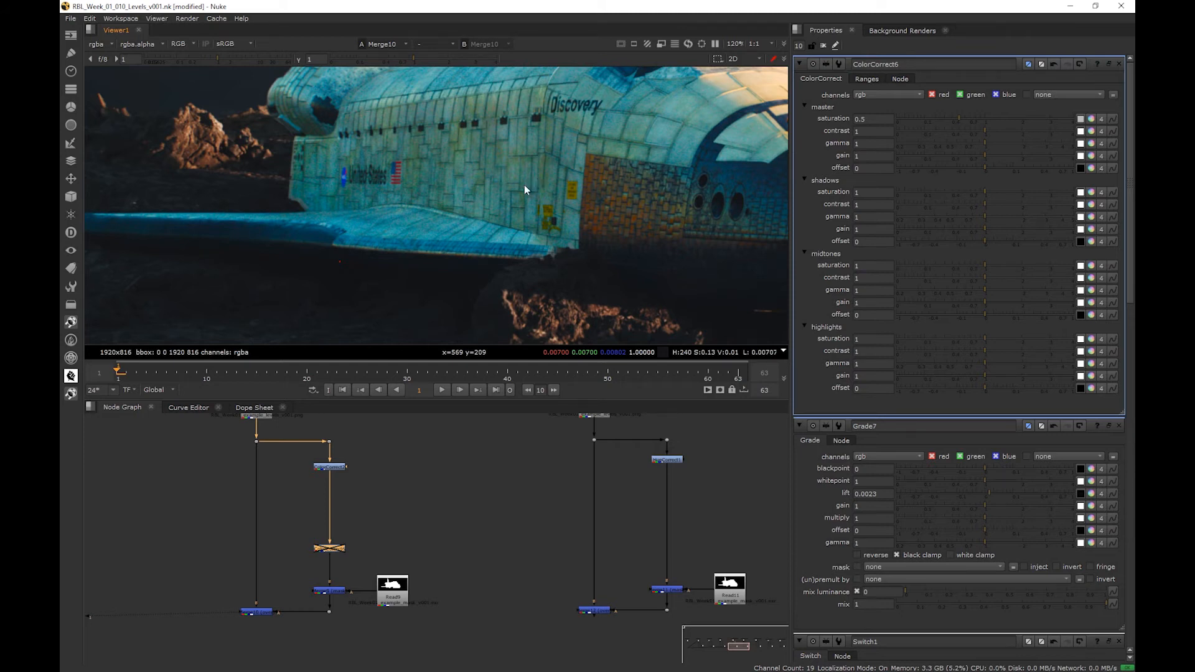
middle_click_drag(495, 193, 323, 242)
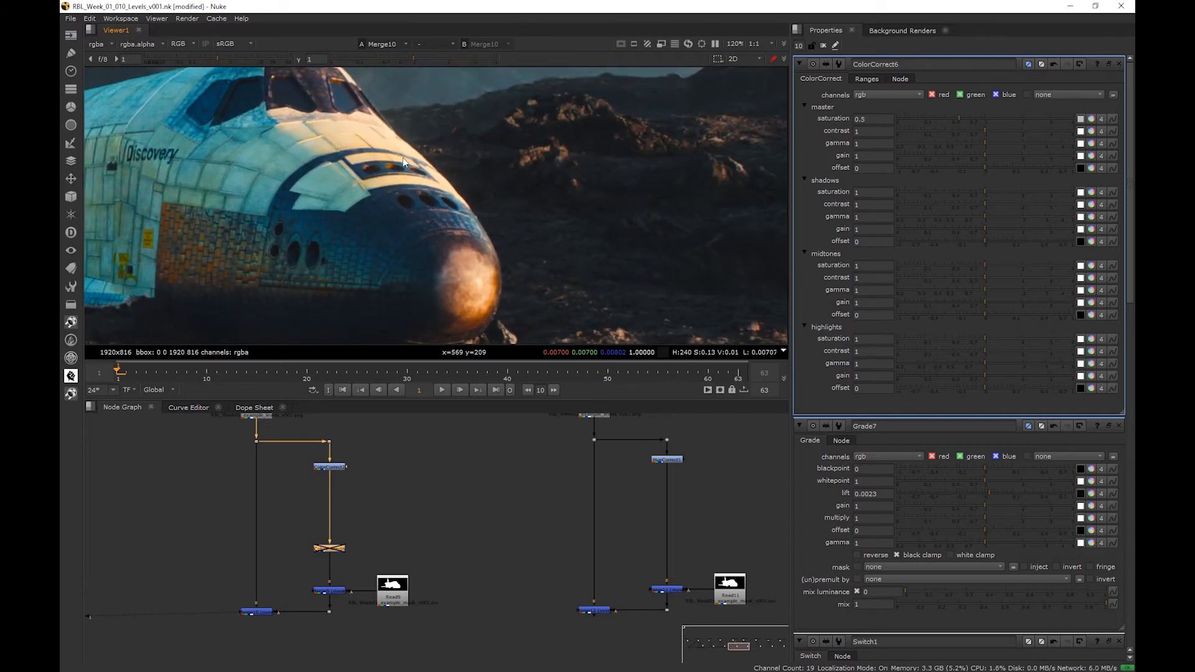
middle_click_drag(369, 147, 311, 125)
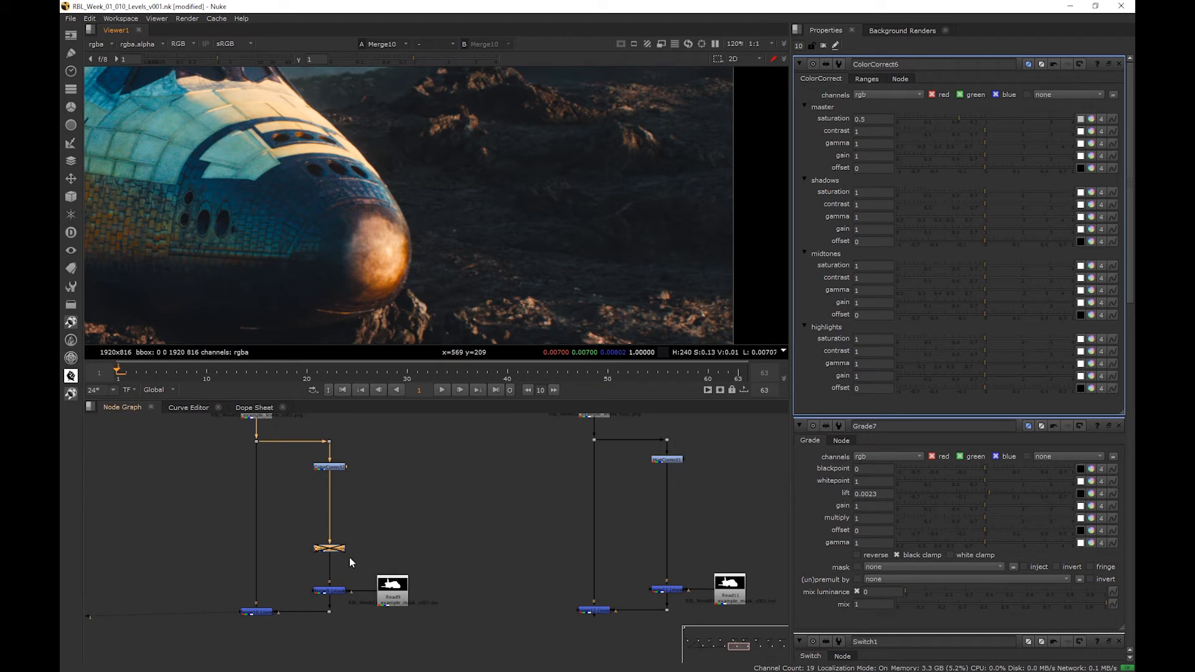
scroll(317, 256, "down", 1)
middle_click_drag(372, 244, 596, 265)
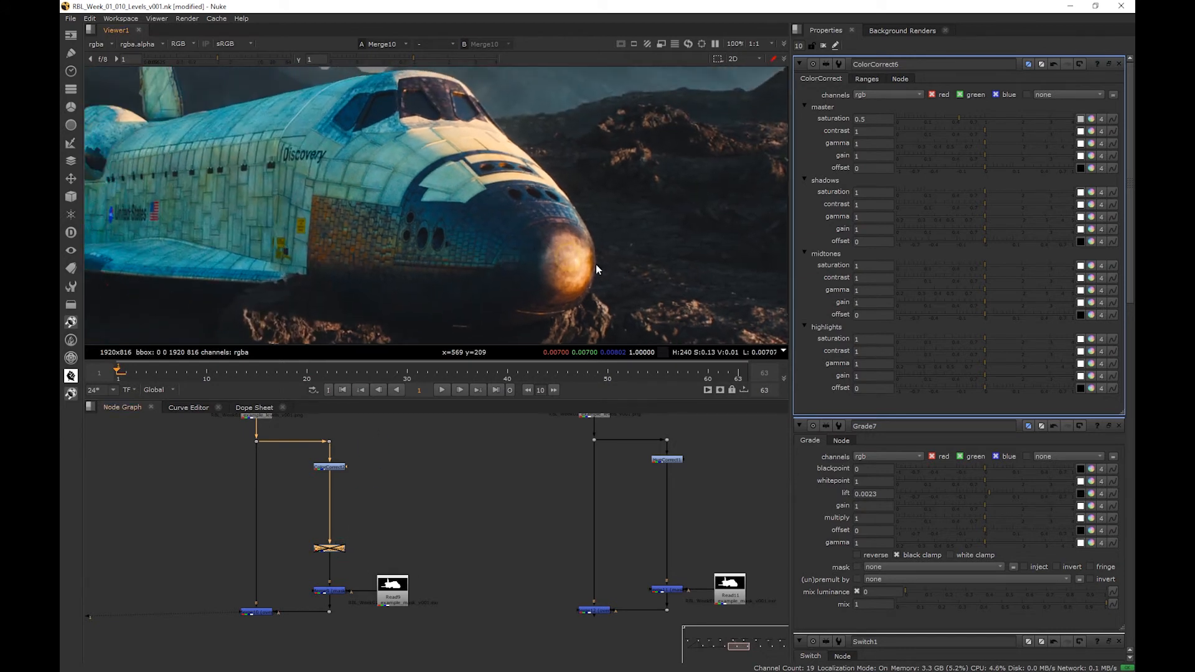
key("d")
scroll(460, 269, "down", 2)
- Show the output of the final Merge in the Bad Specific Saturation branch and inspect the shuttle's side up close
key("h")
left_click(597, 610)
key("1")
middle_click_drag(597, 609, 502, 616)
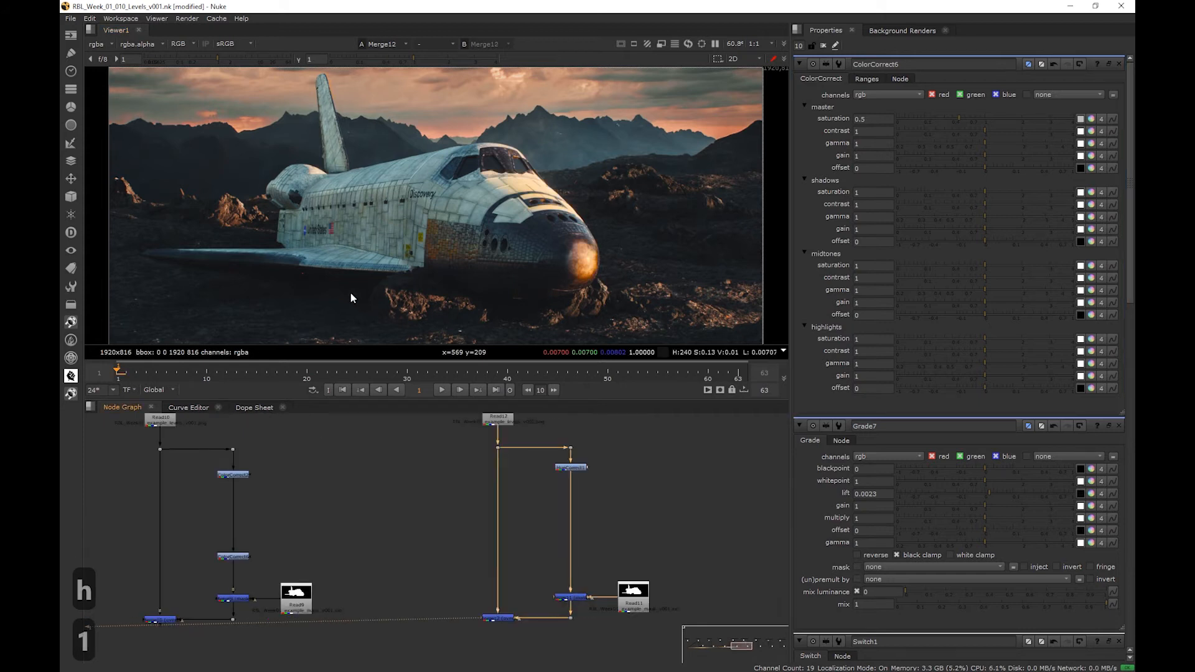
scroll(253, 267, "up", 4)
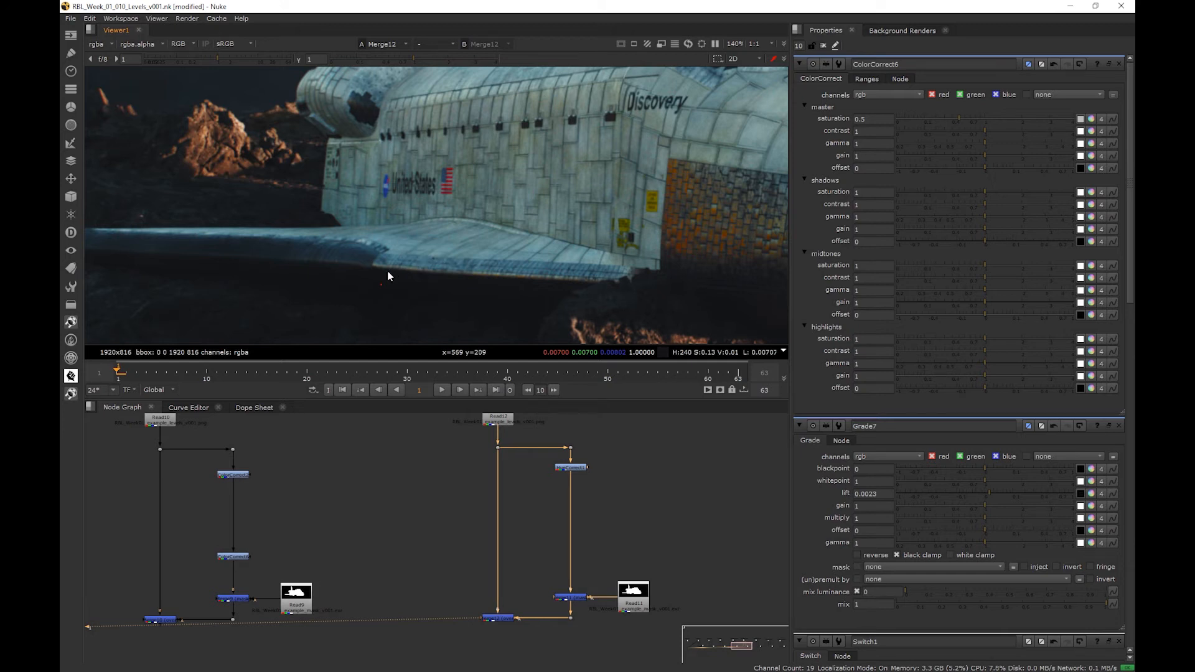
- Examine the shuttle's nose and the orange tiles and yellow markings on its side up close for oversaturated colors
middle_click_drag(387, 271, 483, 219)
scroll(498, 219, "down", 3)
middle_click_drag(725, 208, 356, 246)
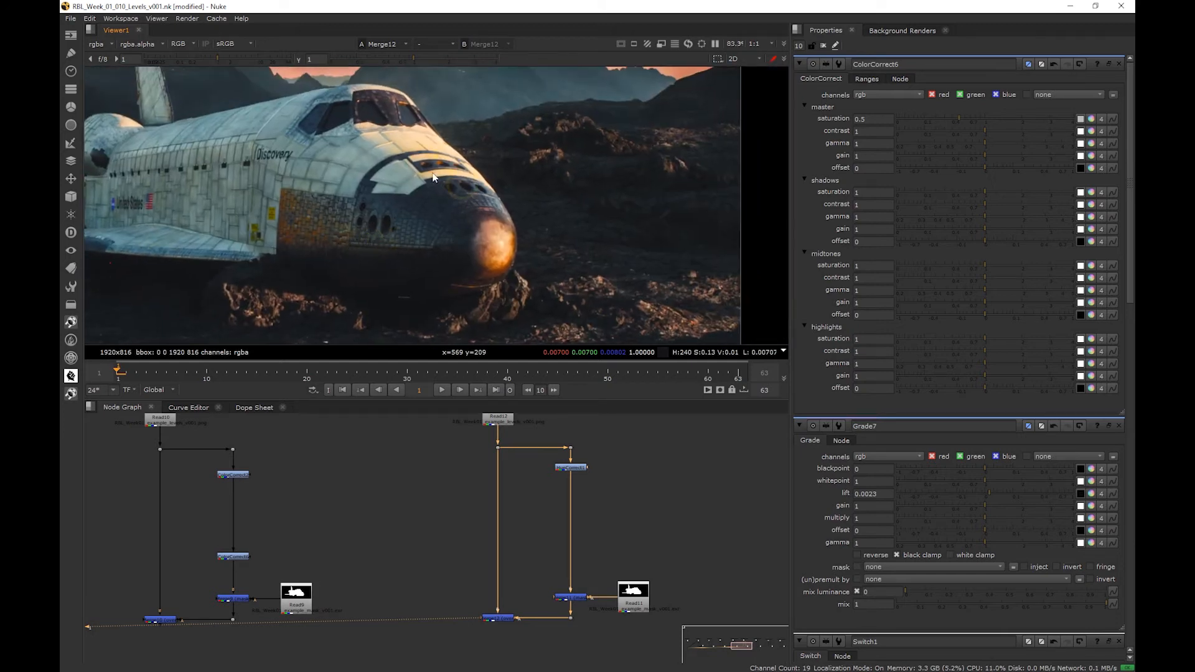
scroll(447, 155, "up", 2)
middle_click_drag(438, 215, 390, 182)
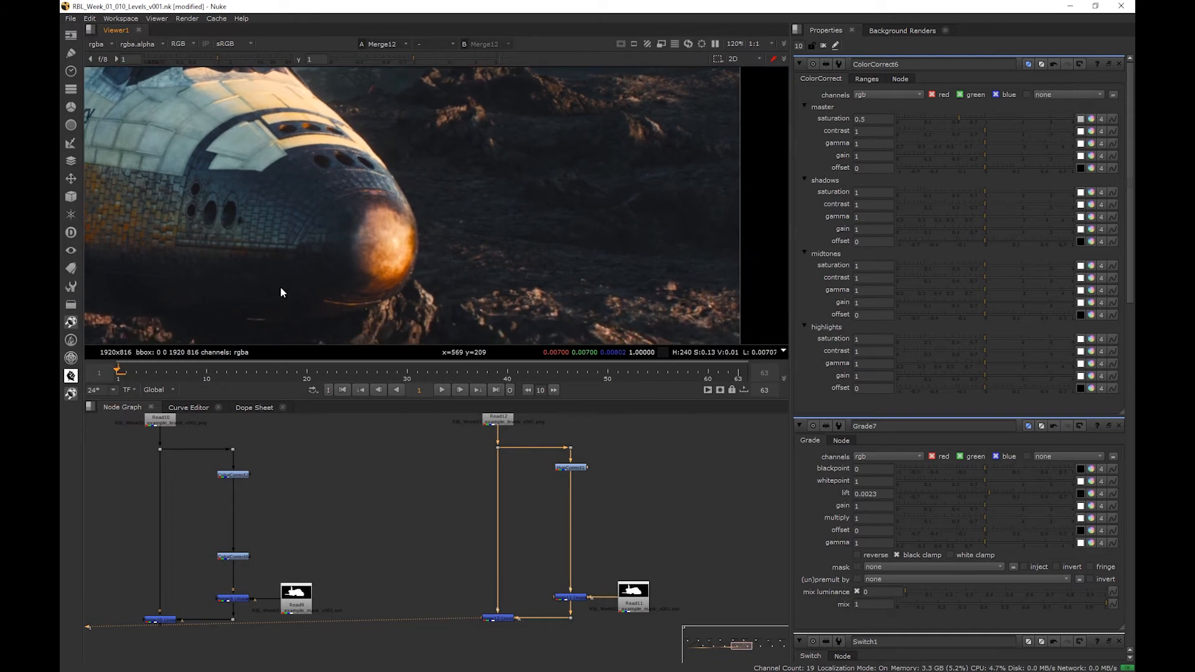
scroll(213, 235, "up", 5)
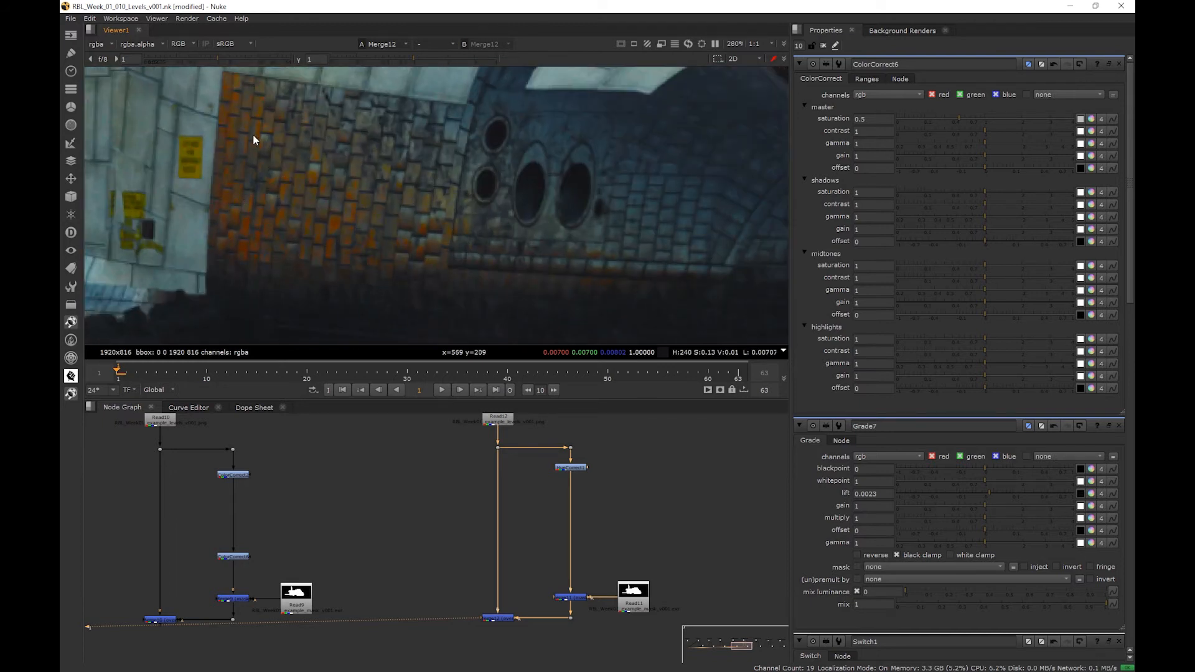
scroll(547, 205, "down", 7)
- Insert a HueCorrect node after the existing correction in the Bad Specific Saturation branch and place it above the masking Merge
left_click(573, 468)
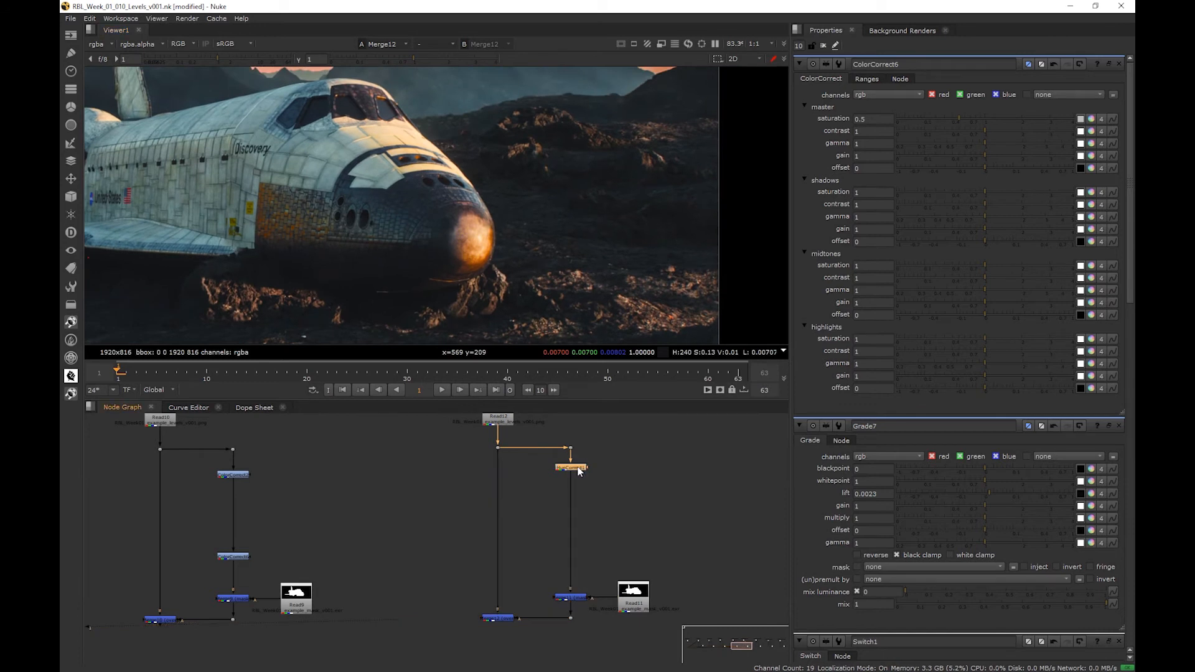
key("Tab")
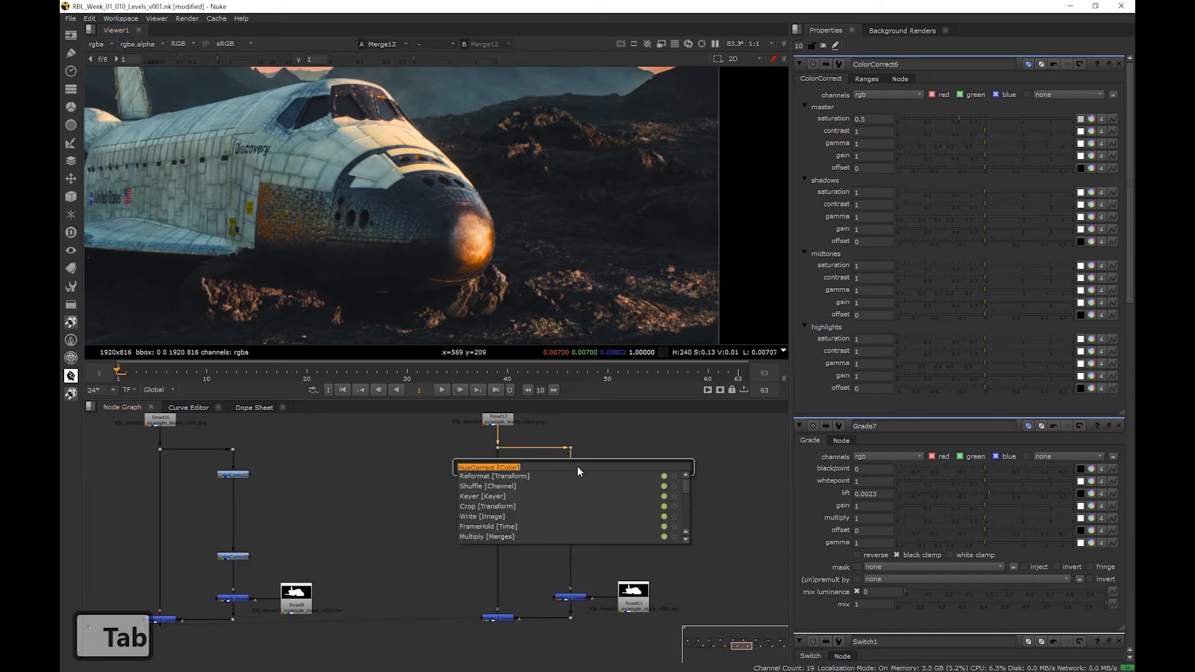
type("hue")
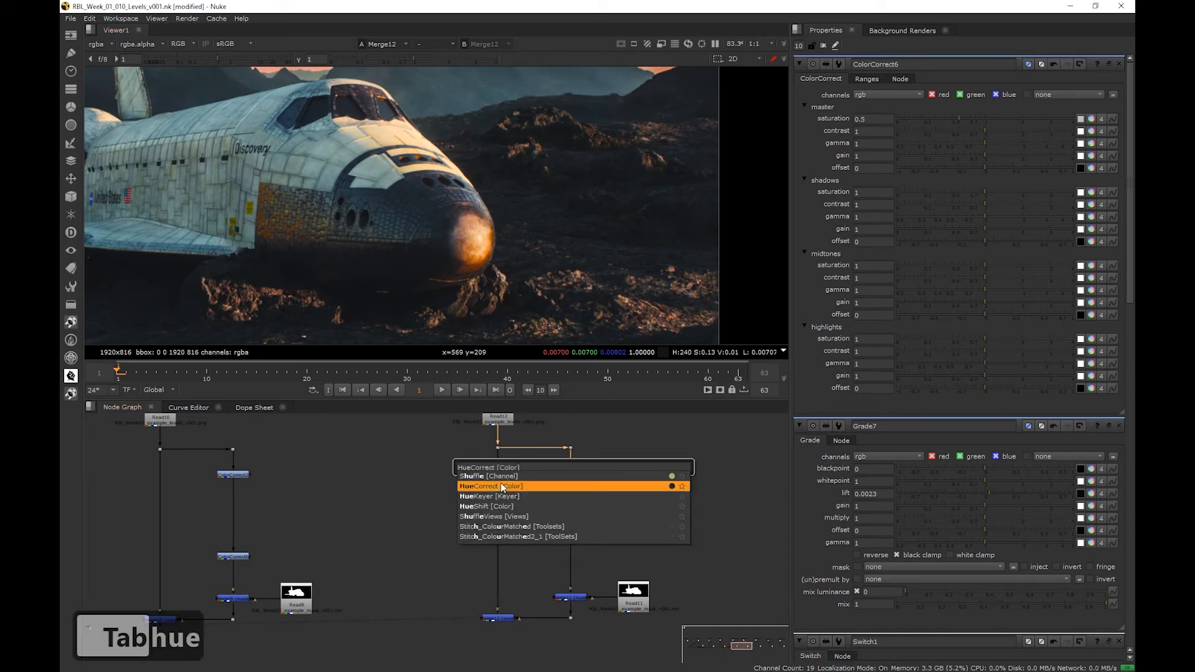
left_click(501, 483)
left_click_drag(587, 475, 582, 526)
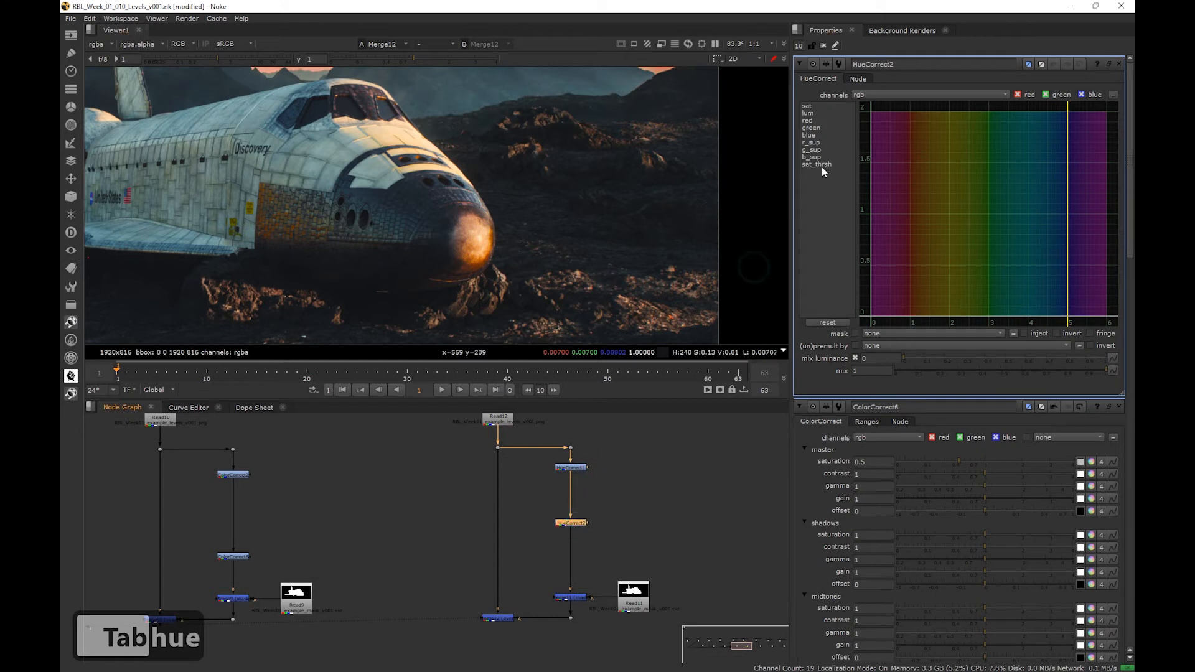
- Lower the red and yellow points of the HueCorrect's sat curve to about 0.62
left_click(817, 107)
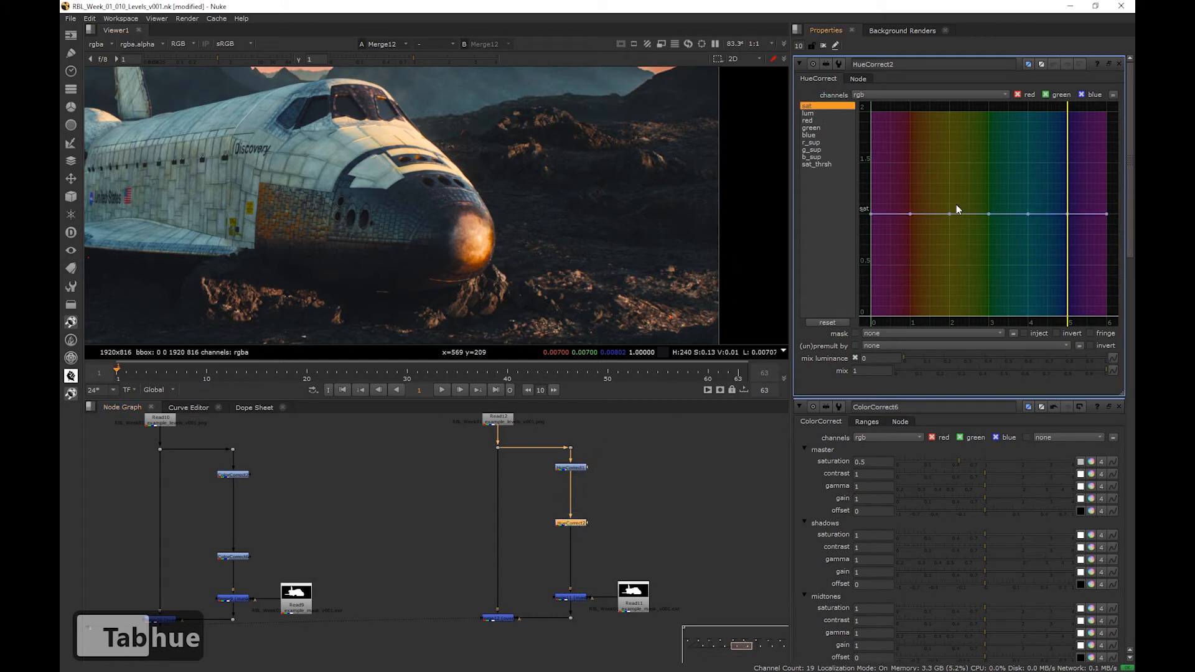
left_click(910, 214)
left_click_drag(910, 214, 910, 253)
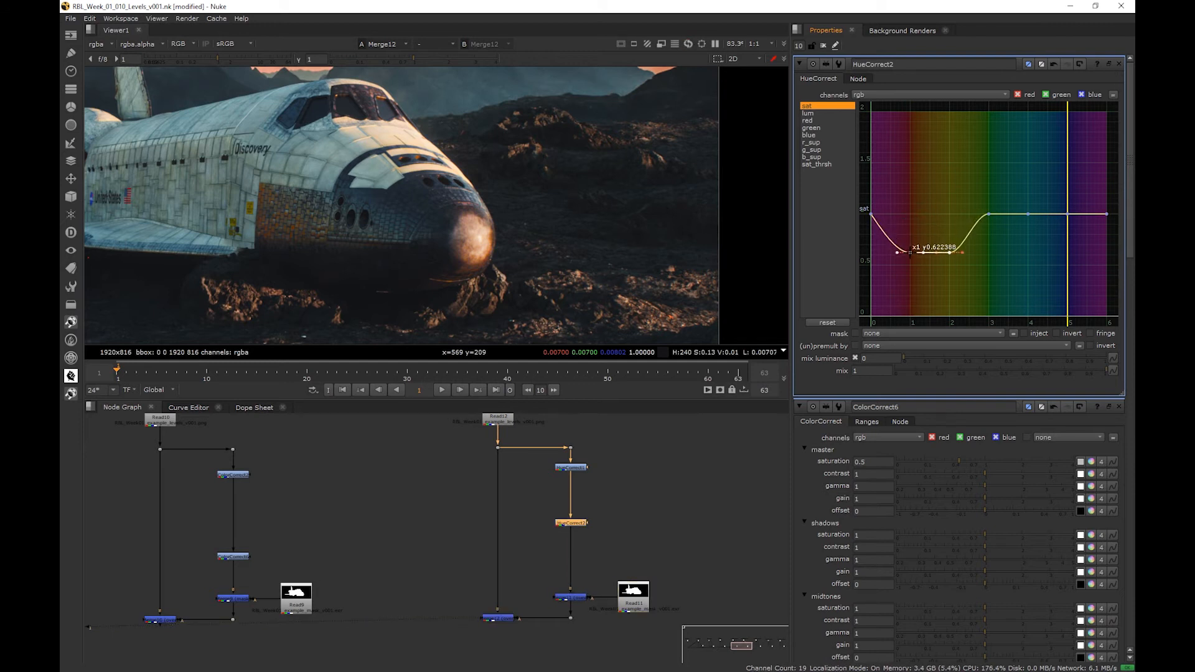
- Compare the shuttle's orange and yellow tones with the HueCorrect disabled and enabled, close up and in the full frame
left_click(572, 525)
key("d")
key("d")
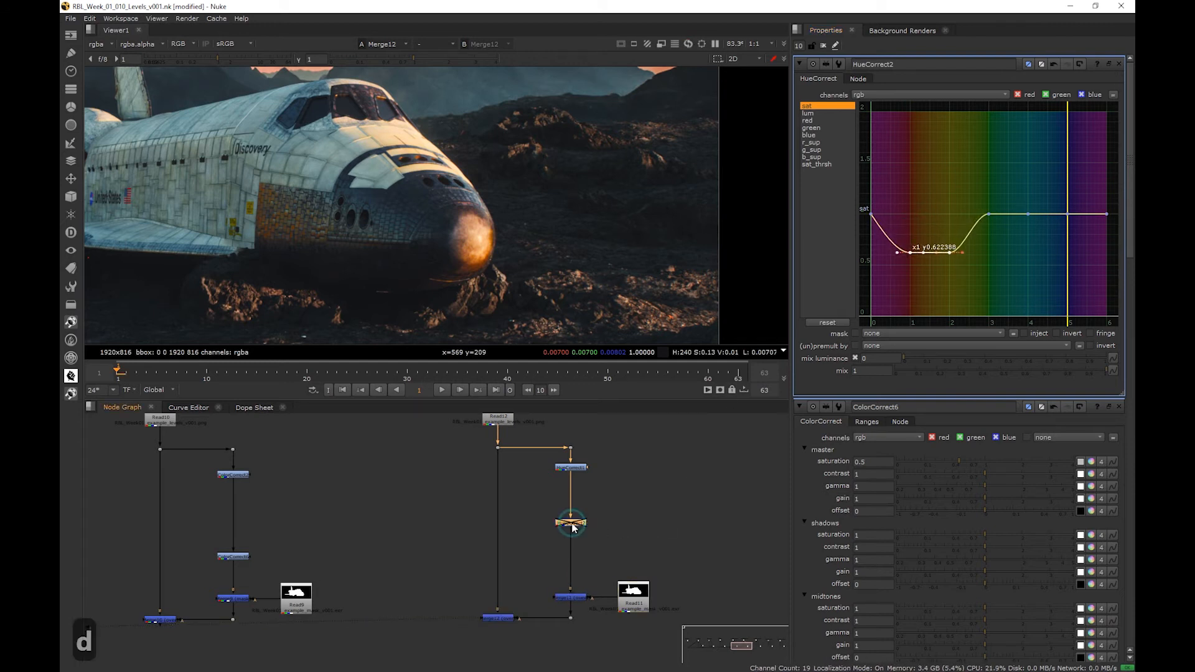
key("d")
key("d")
scroll(439, 218, "down", 3)
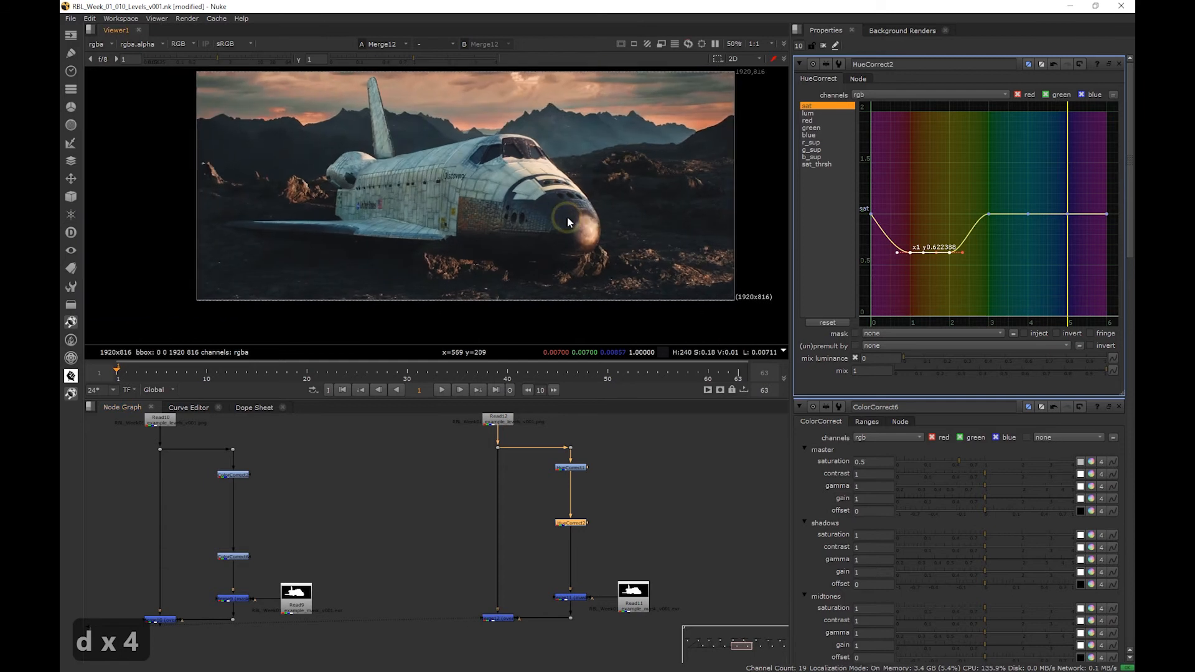
key("d")
key("d")
key("d")
key("d")
key("d")
key("d")
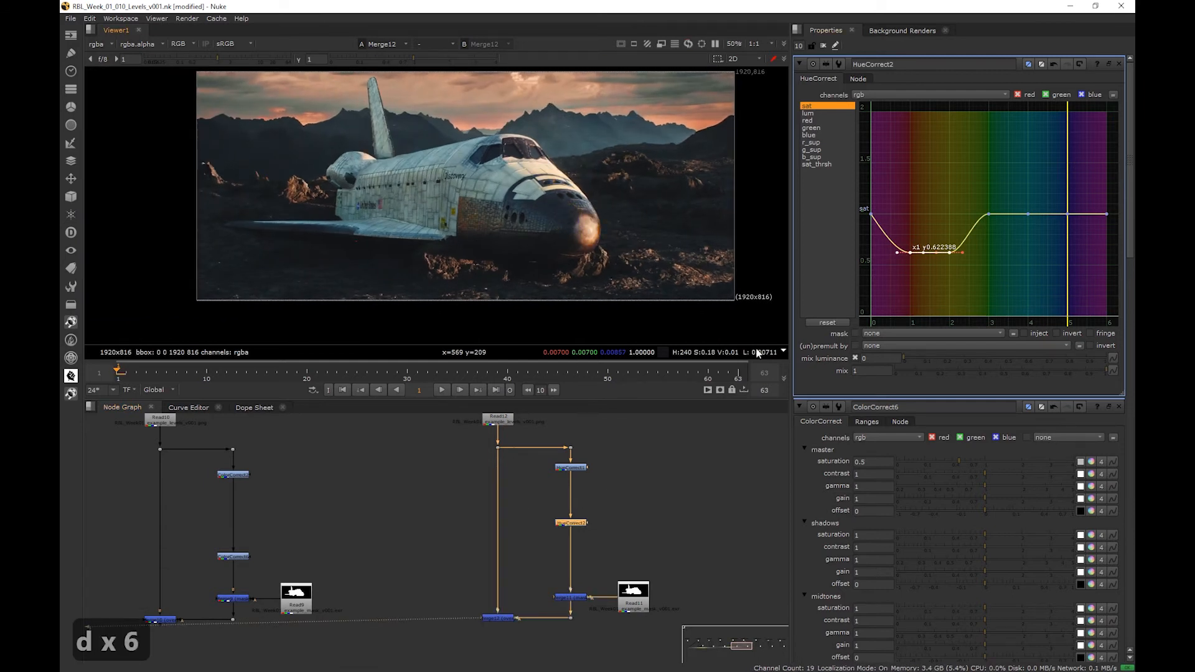
- Lower the red and yellow points of the sat curve further to about 0.56 and compare with the HueCorrect disabled
left_click_drag(971, 272, 910, 260)
key("d")
key("d")
key("d")
key("d")
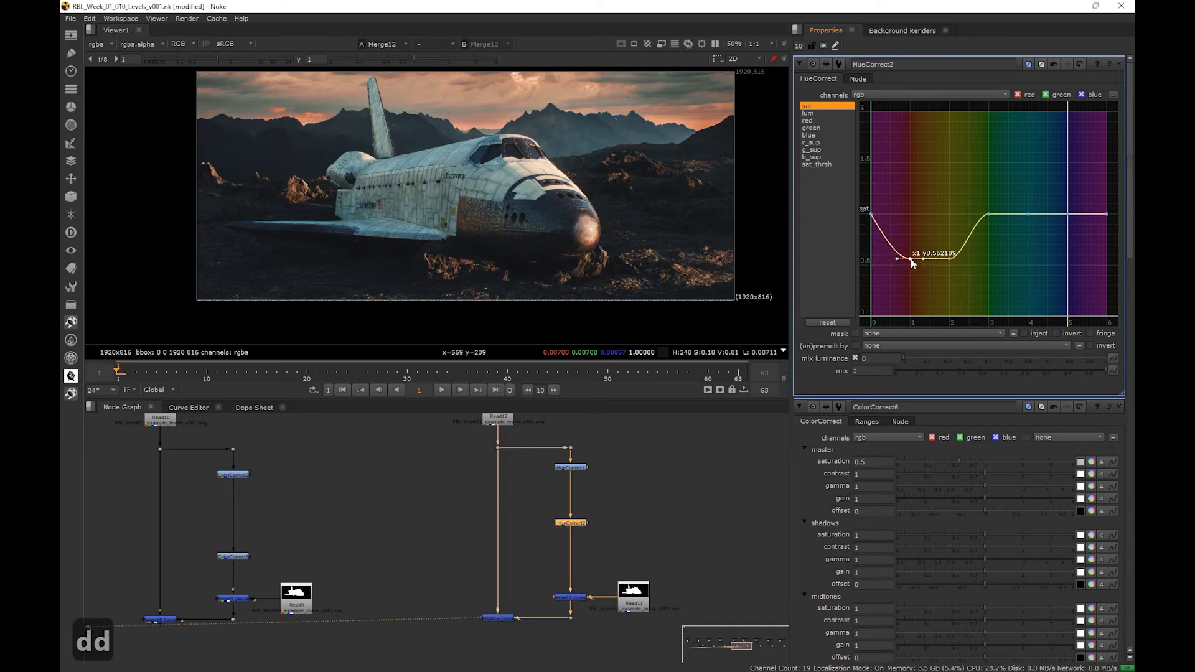
- Show the output of the final Merge in the Bad Overall Color Tone branch
scroll(725, 481, "down", 3)
middle_click_drag(726, 481, 628, 499)
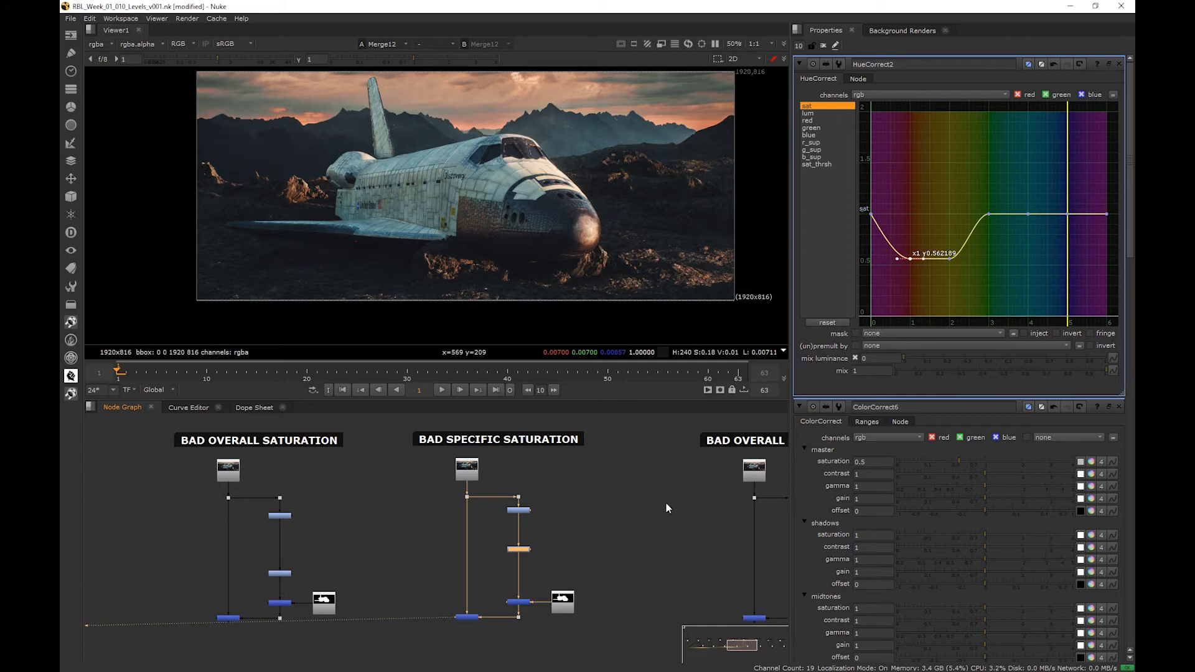
middle_click_drag(677, 514, 477, 485)
mouse_move(651, 484)
middle_mouse_down()
mouse_move(503, 507)
mouse_move(445, 480)
middle_mouse_up()
scroll(531, 496, "down", 3)
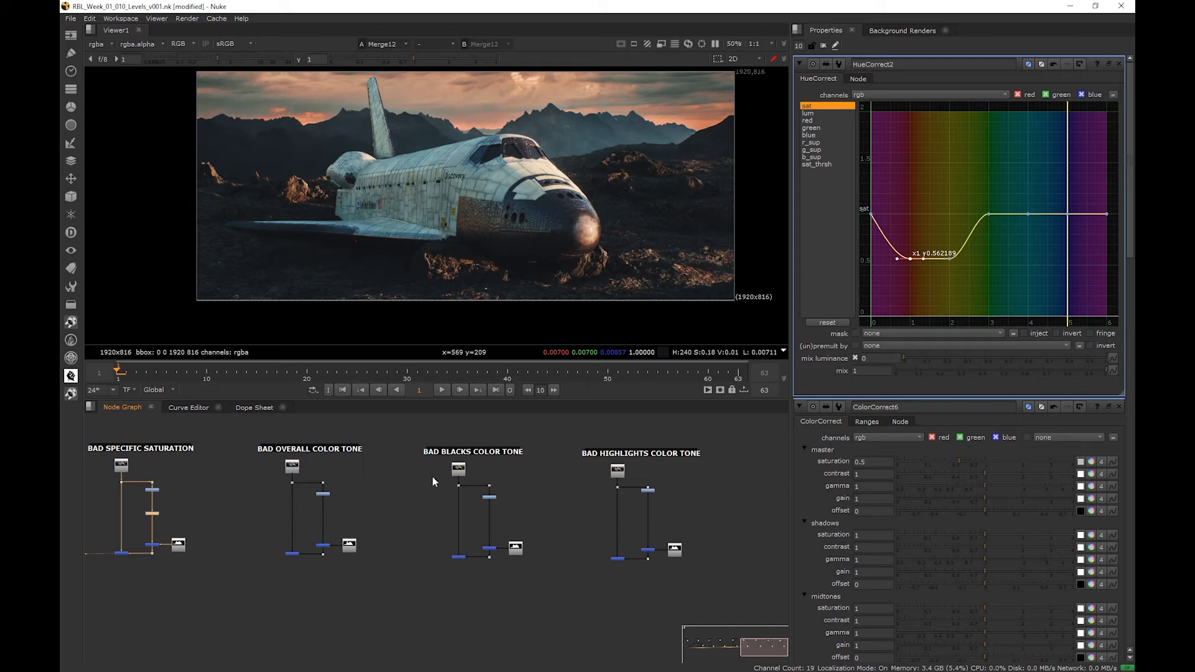
left_click(292, 553)
key("1")
scroll(301, 526, "up", 5)
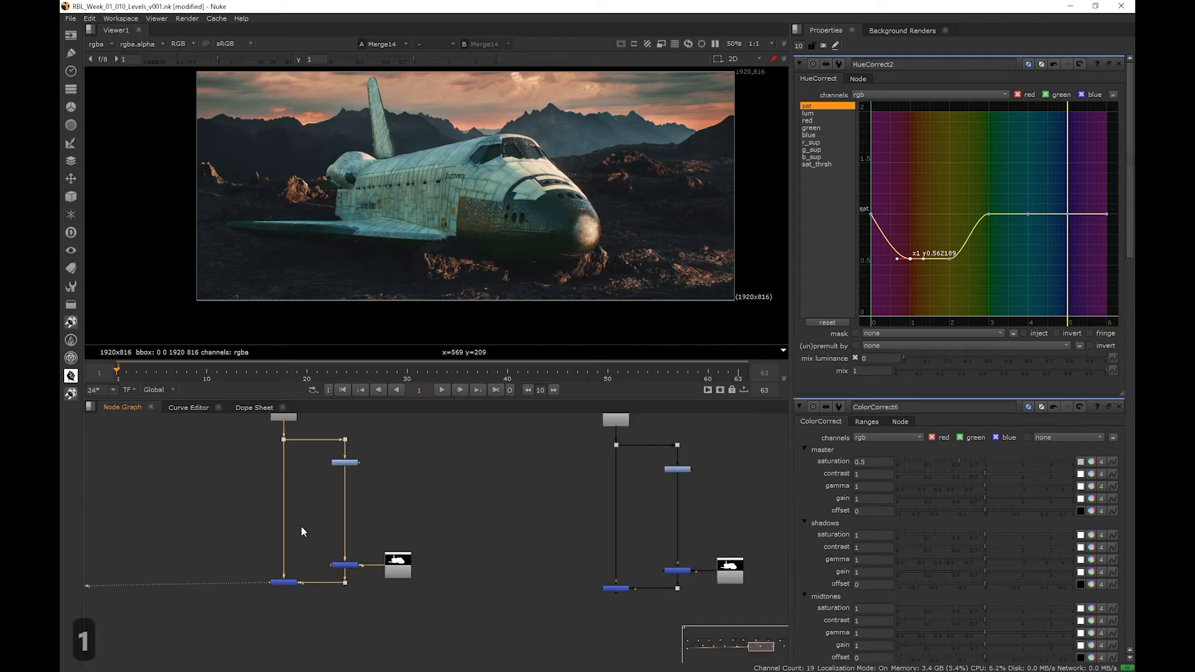
- Insert a ColorCorrect node after the existing correction in the Bad Overall Color Tone branch and place it above the masking Merge
middle_click_drag(301, 526, 330, 563)
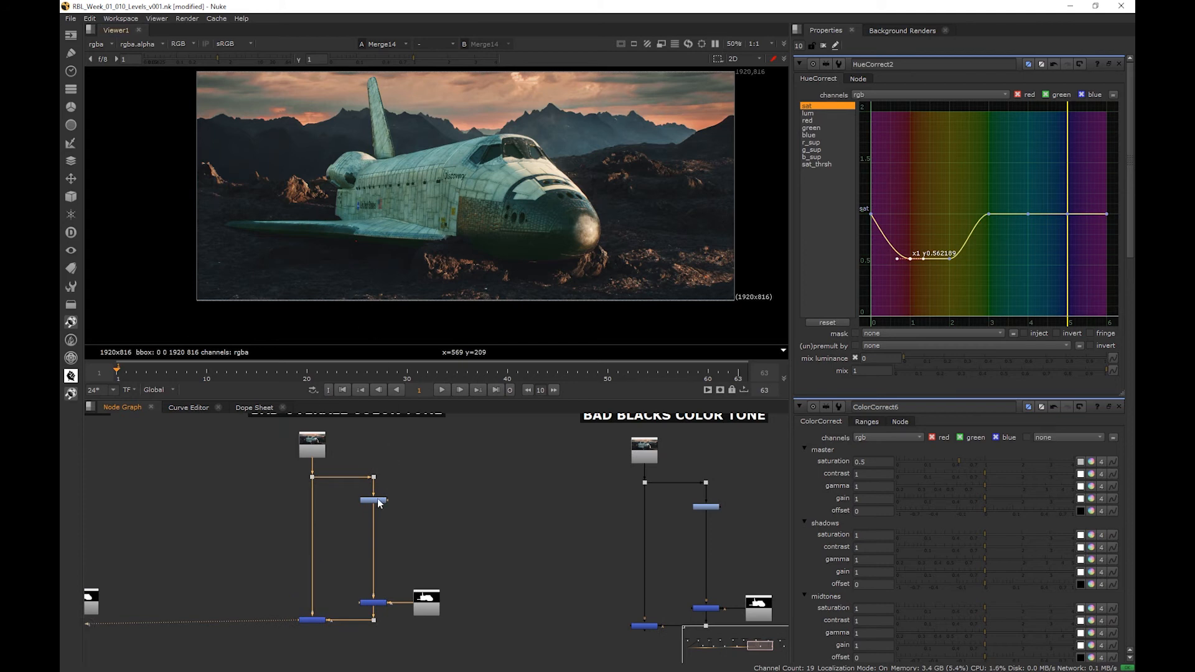
key("c")
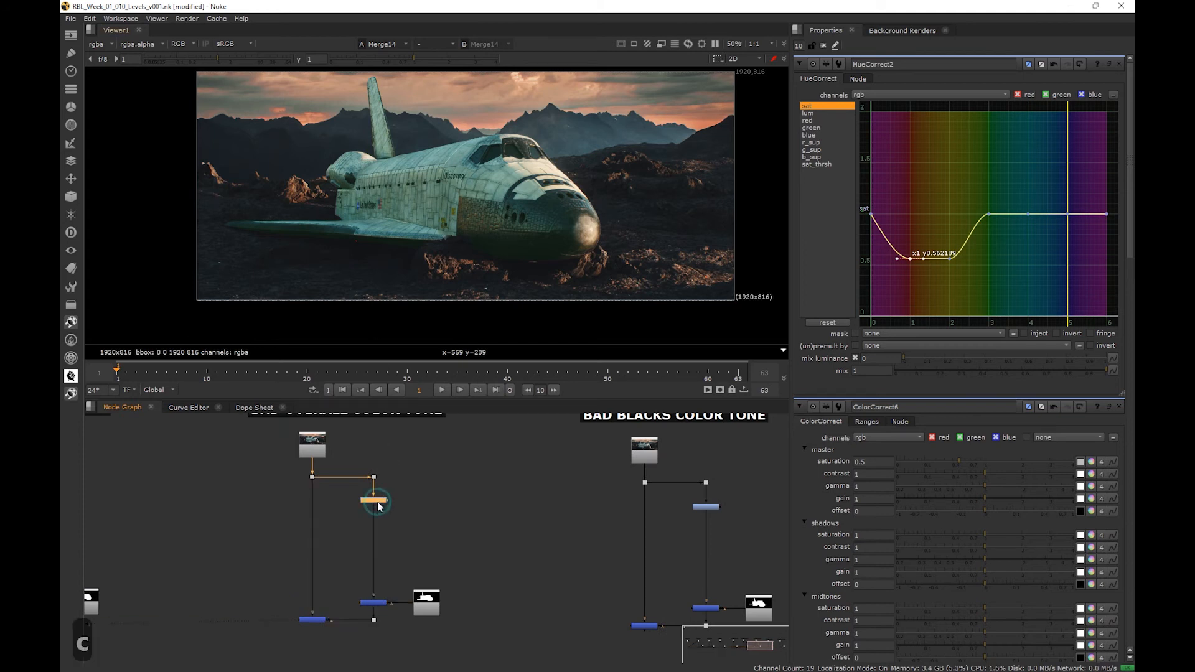
left_click_drag(381, 548, 381, 555)
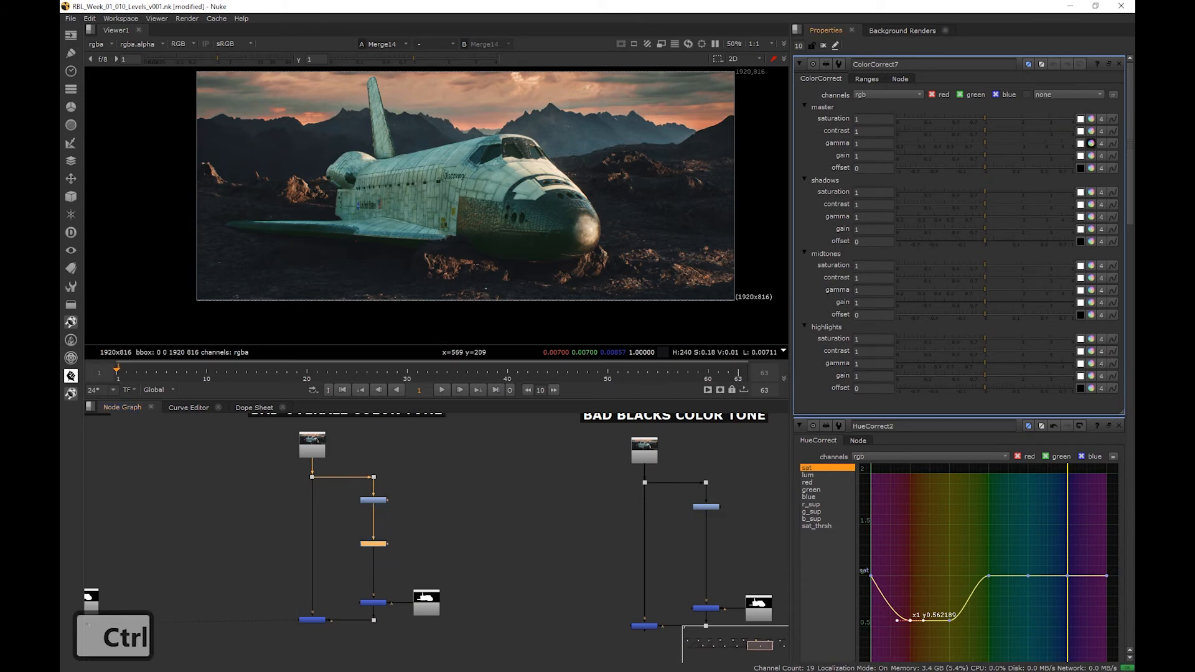
- Shift the new ColorCorrect's master gamma toward magenta, setting the picker's M value to 0.1
left_click_drag(194, 118, 531, 274)
left_click(310, 157)
key("Up")
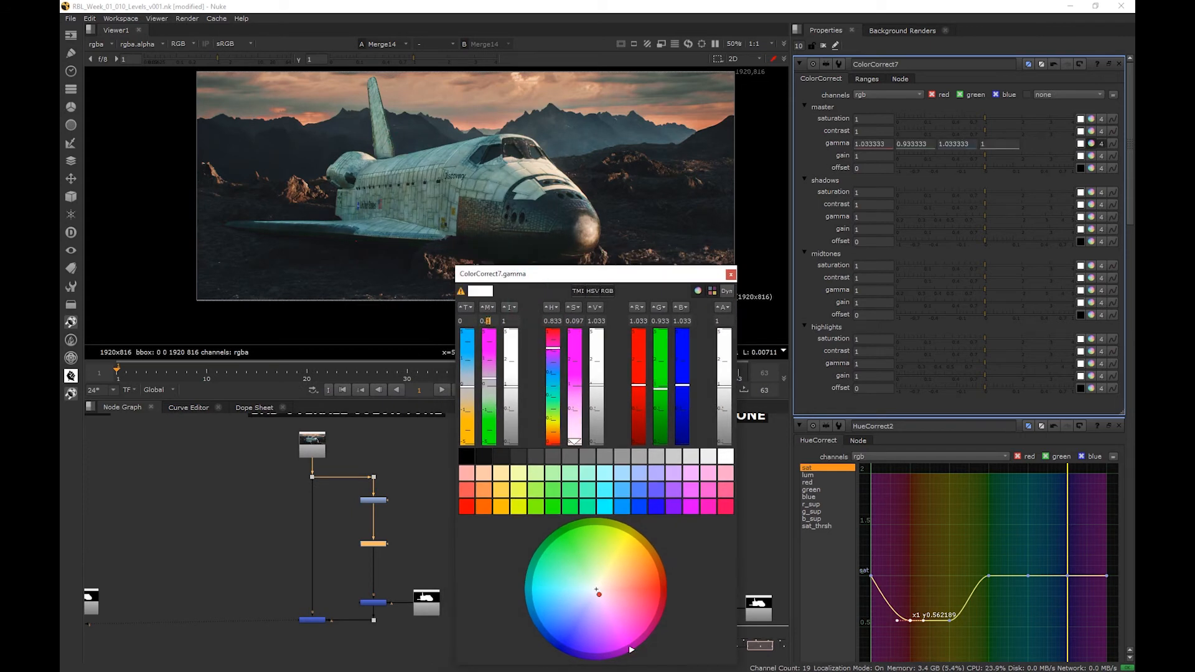
- Inspect the dark area beneath the shuttle and raise the master gamma's magenta (M) value to 0.13
scroll(417, 250, "up", 4)
middle_click_drag(417, 250, 270, 174)
scroll(503, 215, "up", 3)
middle_click_drag(503, 215, 461, 200)
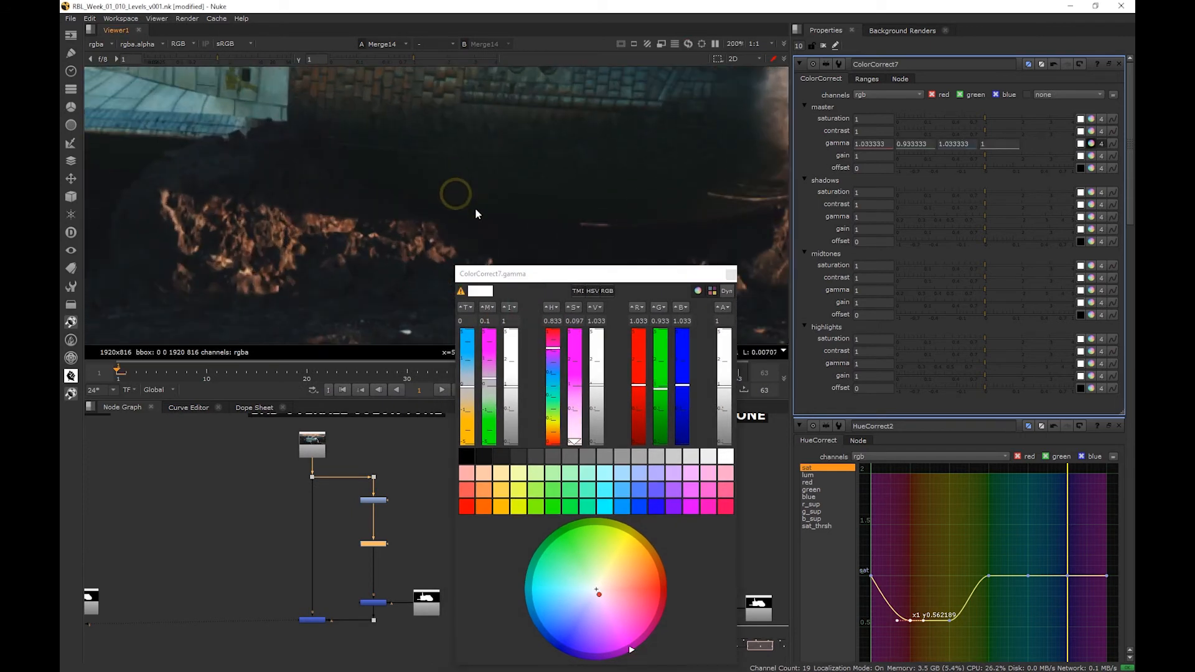
left_click(496, 321)
key("Up")
key("Up")
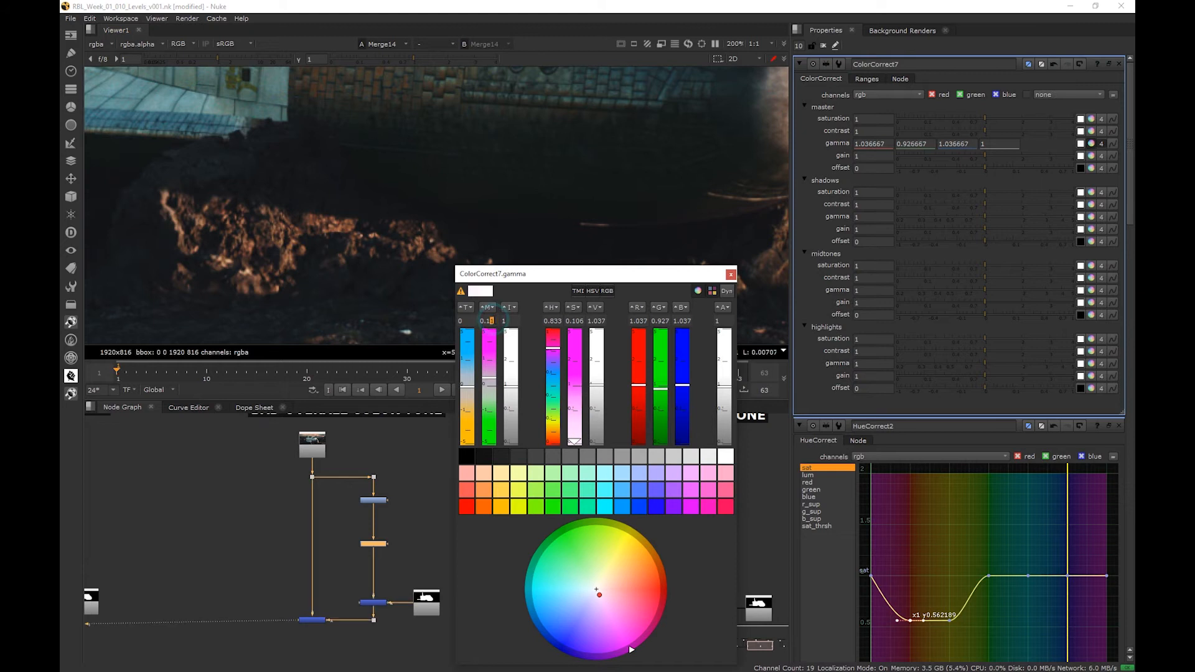
key("Up")
scroll(446, 188, "down", 6)
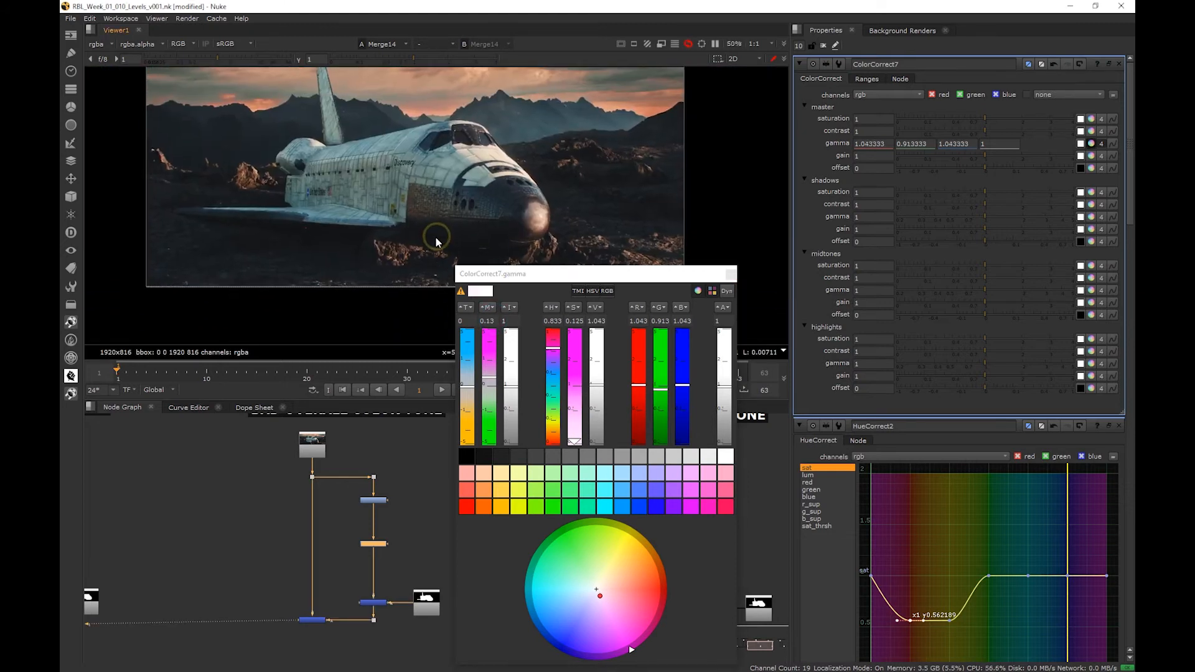
- Close the gamma color picker, compare the shuttle with the ColorCorrect disabled and enabled, and save the script
left_click(731, 274)
left_click(381, 545)
key("d")
key("d")
key("d")
key("d")
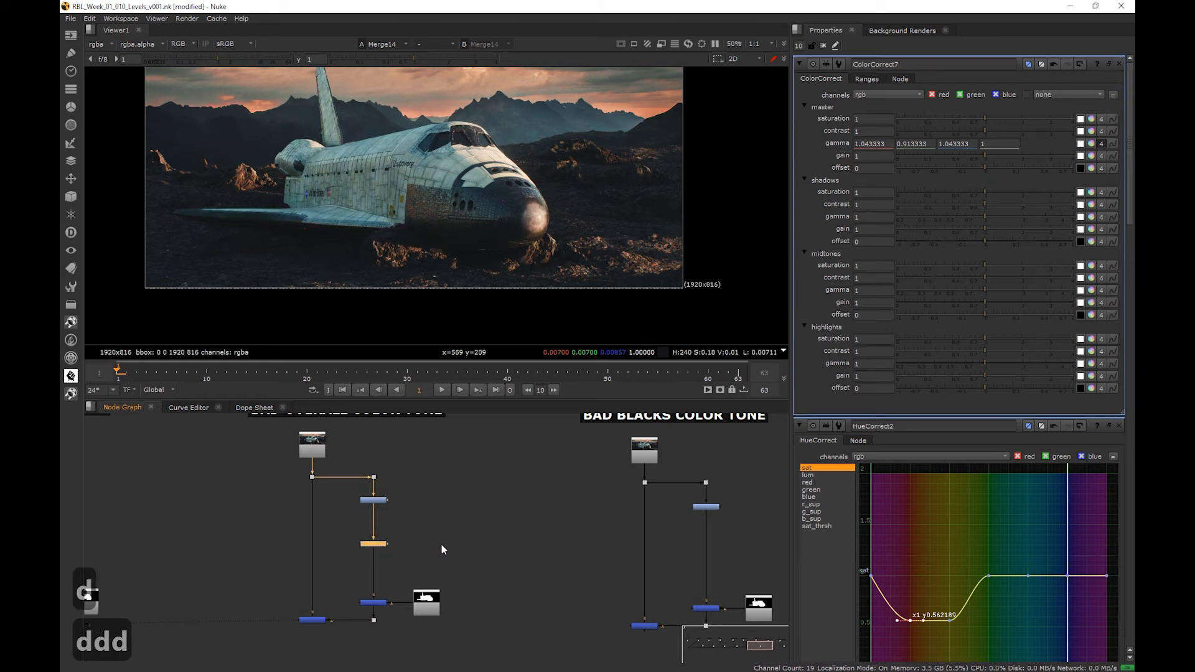
key("ctrl+s")
- Show the output of the final Merge in the Bad Blacks Color Tone branch and inspect the shuttle's dark areas up close
middle_click_drag(444, 532, 420, 532)
middle_click_drag(483, 510, 349, 523)
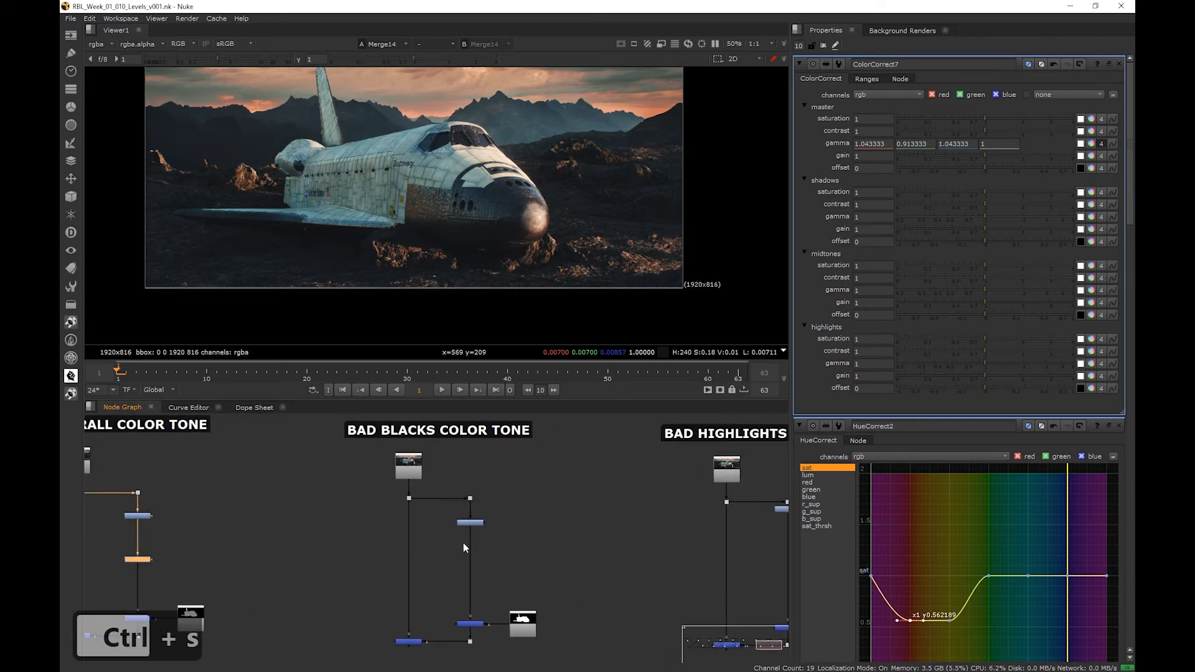
left_click(410, 642)
key("1")
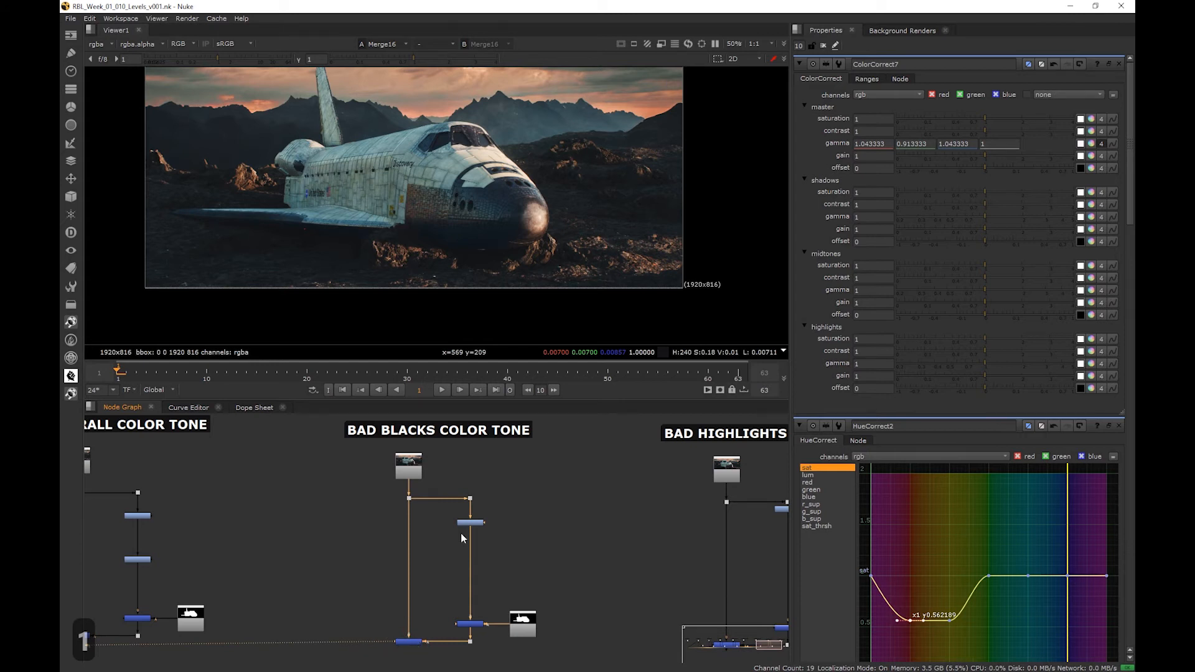
scroll(497, 149, "up", 8)
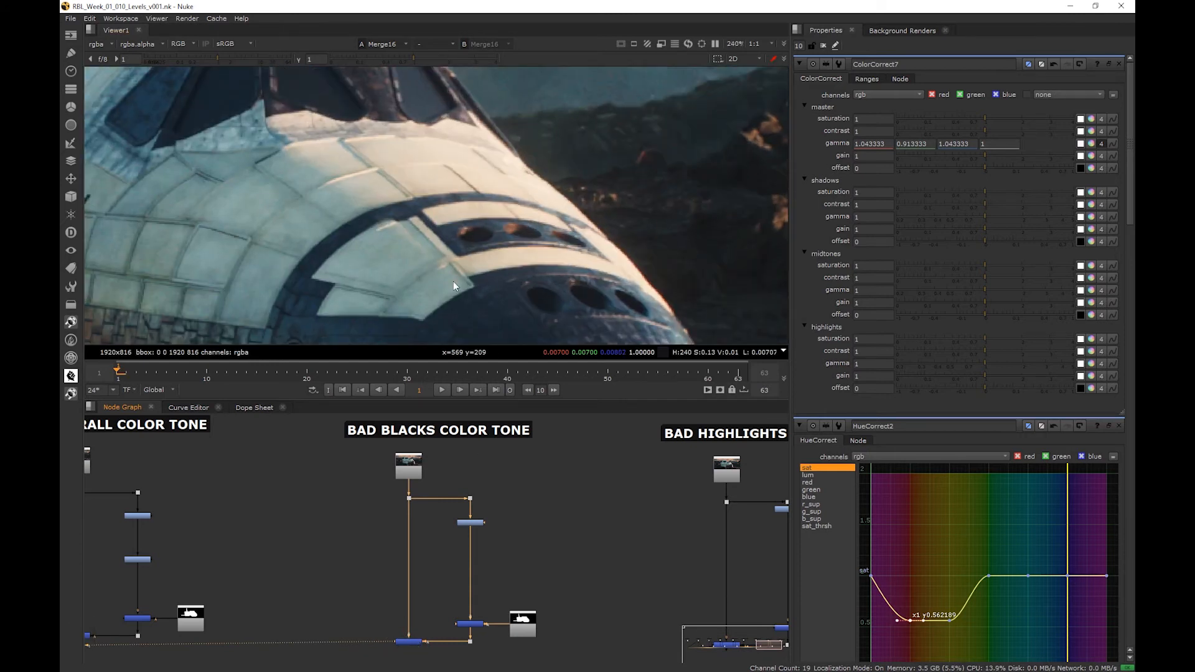
scroll(498, 185, "down", 6)
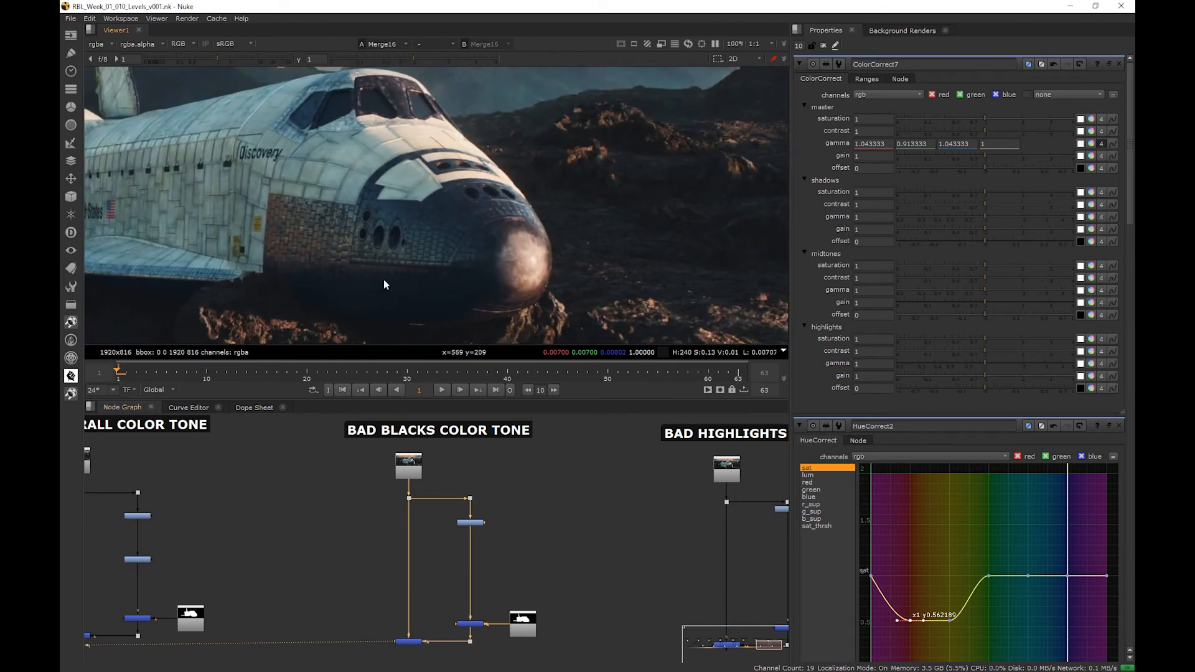
middle_click_drag(383, 284, 531, 242)
- Insert a Grade node after the existing one and warm its lift by setting the picker's temperature (T) to 0.006
scroll(479, 529, "up", 3)
key("g")
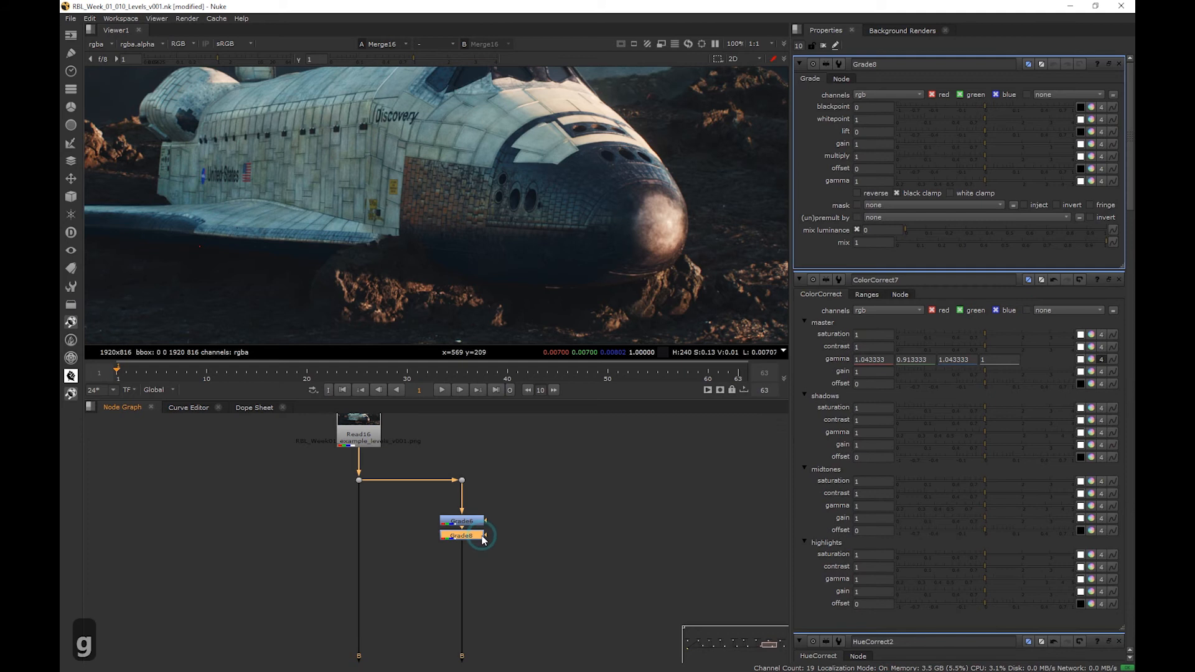
left_click(1091, 131, "ctrl")
left_click_drag(613, 274, 736, 227)
left_click(595, 274)
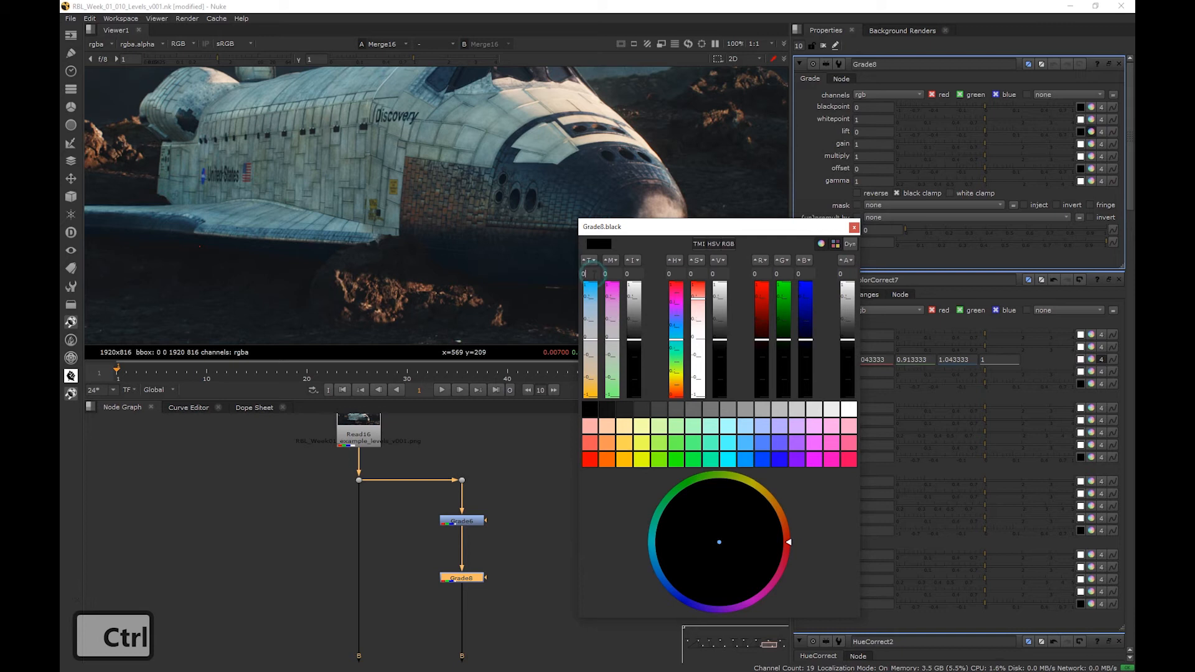
left_click_drag(594, 274, 597, 274, "ctrl")
scroll(469, 278, "up", 6)
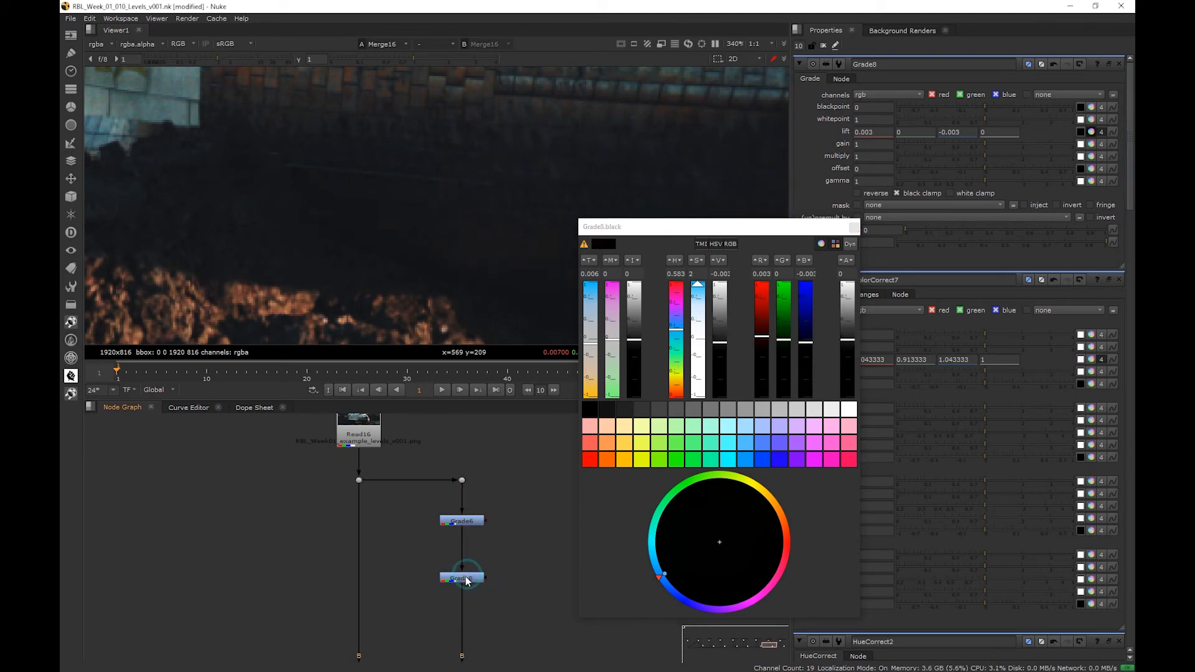
- Compare the shuttle's blacks with the new Grade disabled and enabled, then check them in the full frame
key("d")
key("d")
key("d")
key("d")
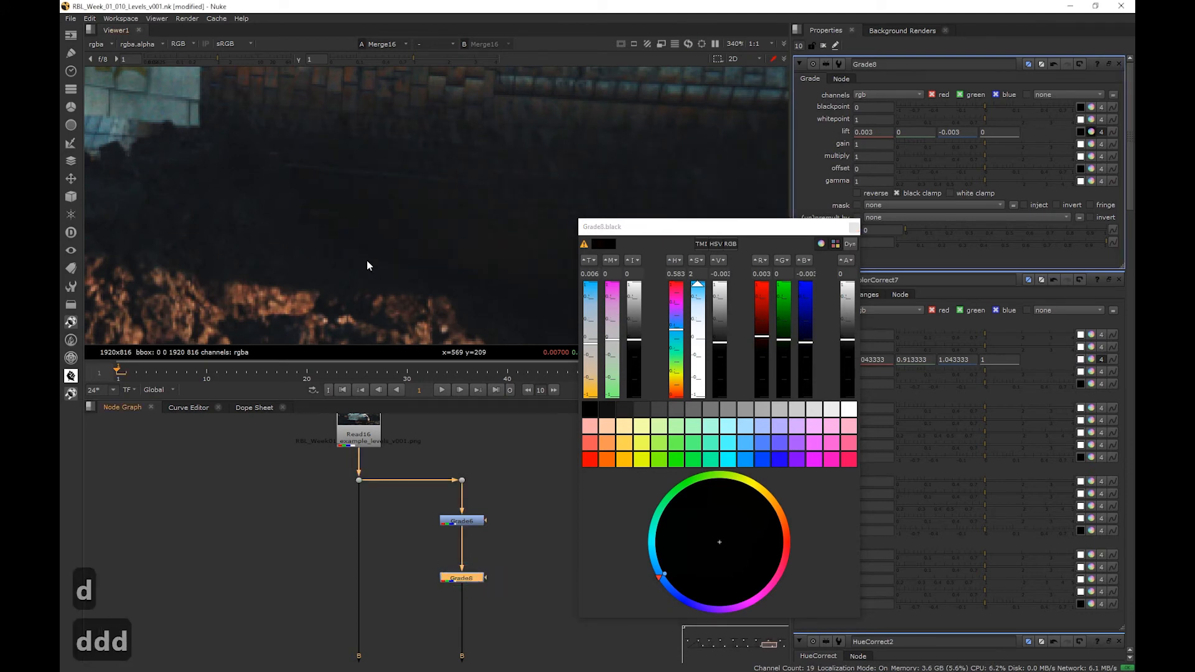
scroll(386, 265, "down", 1)
scroll(386, 266, "down", 8)
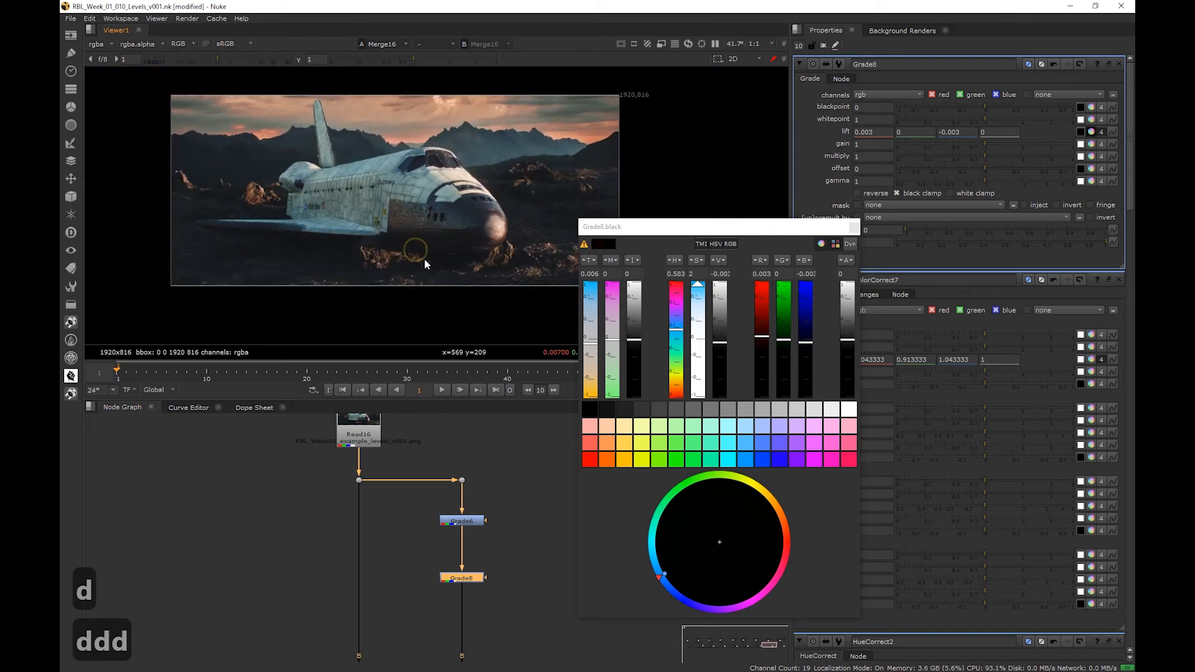
scroll(417, 264, "up", 2)
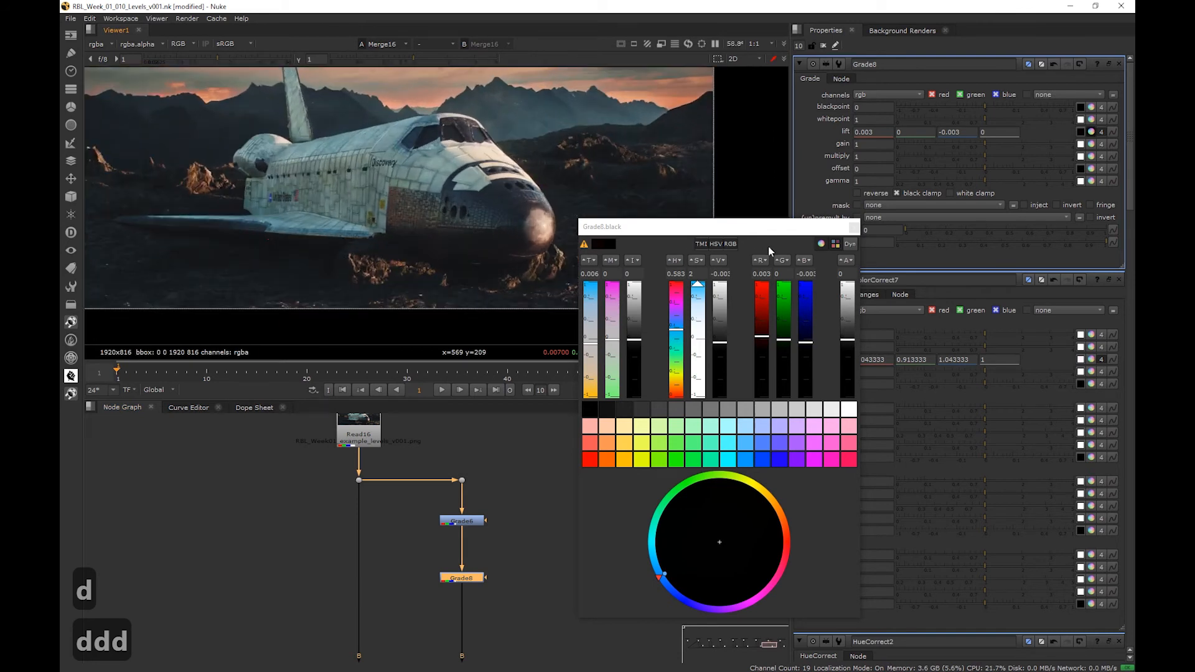
- Close the lift color picker, show the final Merge of the Bad Highlights Color Tone branch and inspect the shuttle's nose highlights
left_click(854, 227)
scroll(526, 499, "down", 8)
middle_click_drag(553, 489, 401, 450)
scroll(478, 474, "up", 4)
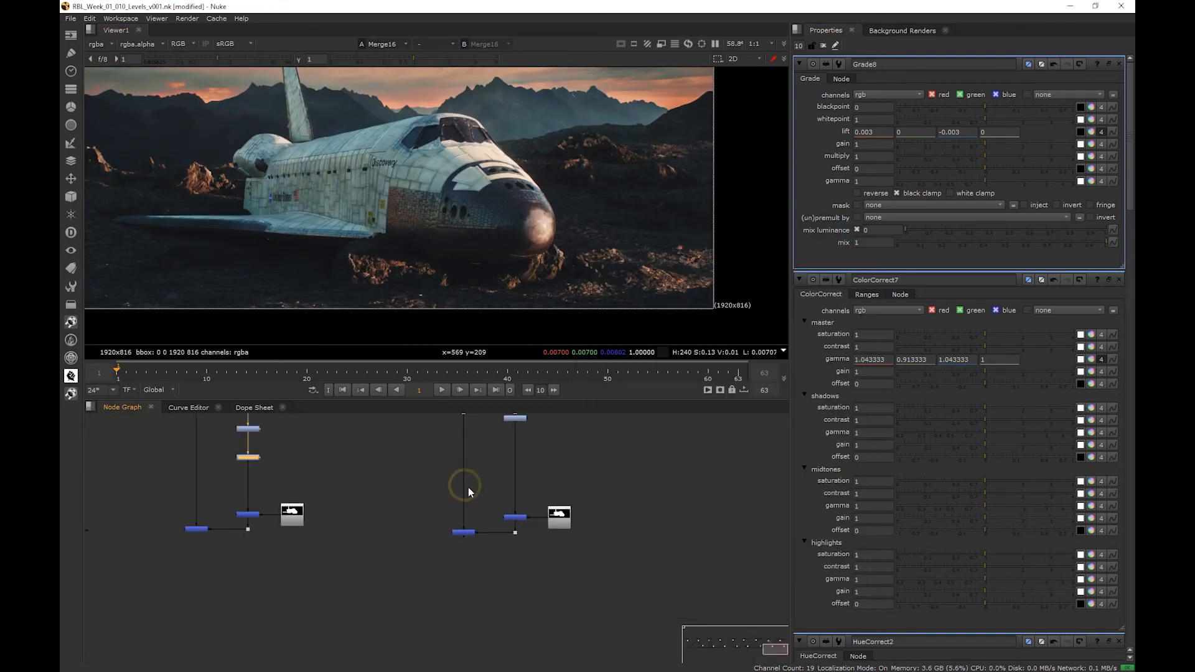
middle_click_drag(467, 467, 423, 533)
left_click(416, 600)
key("1")
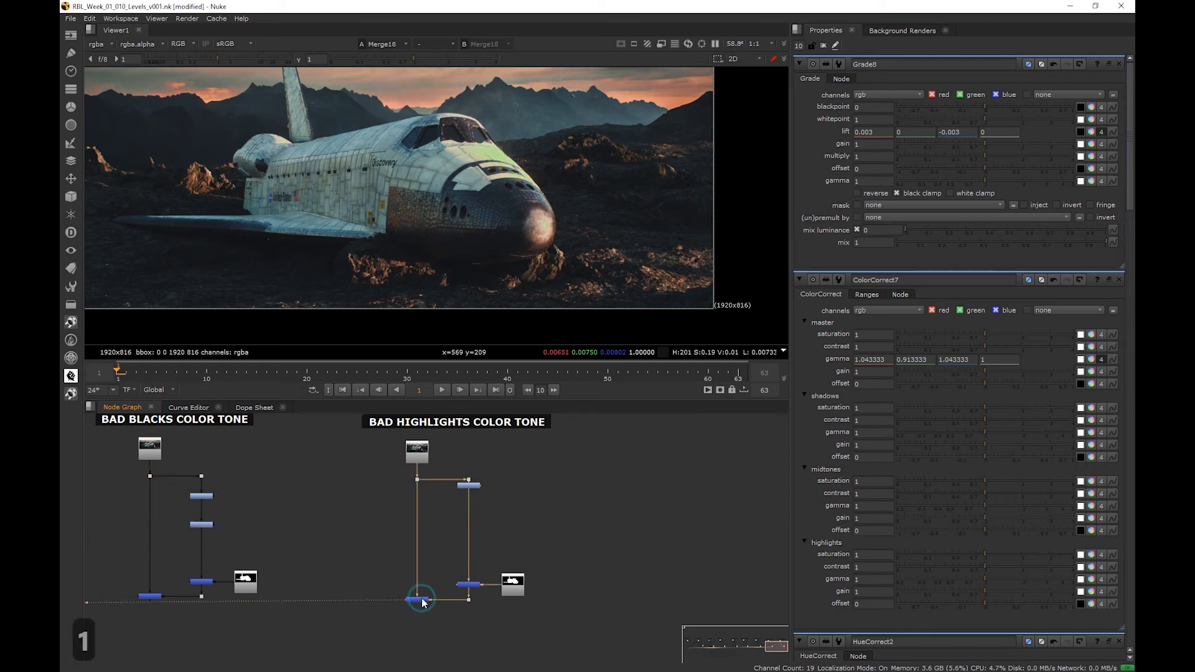
scroll(491, 168, "up", 5)
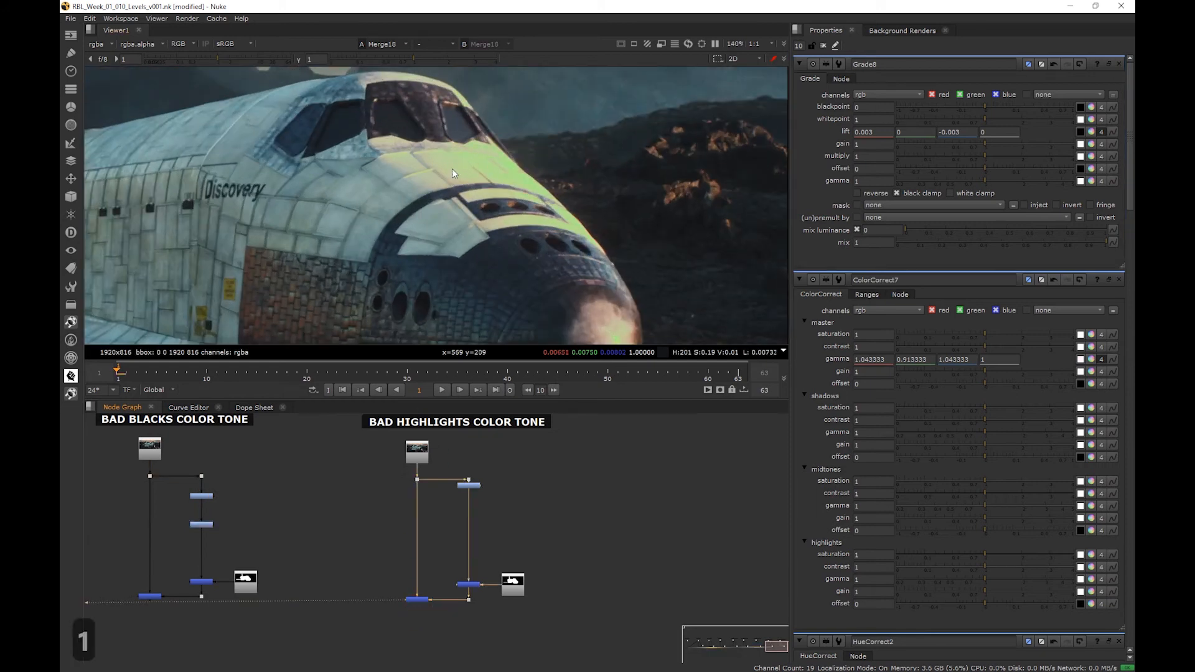
- Insert a ColorCorrect node after the existing one in the Bad Highlights Color Tone branch
scroll(480, 493, "up", 3)
left_click_drag(476, 477, 472, 565)
key("c")
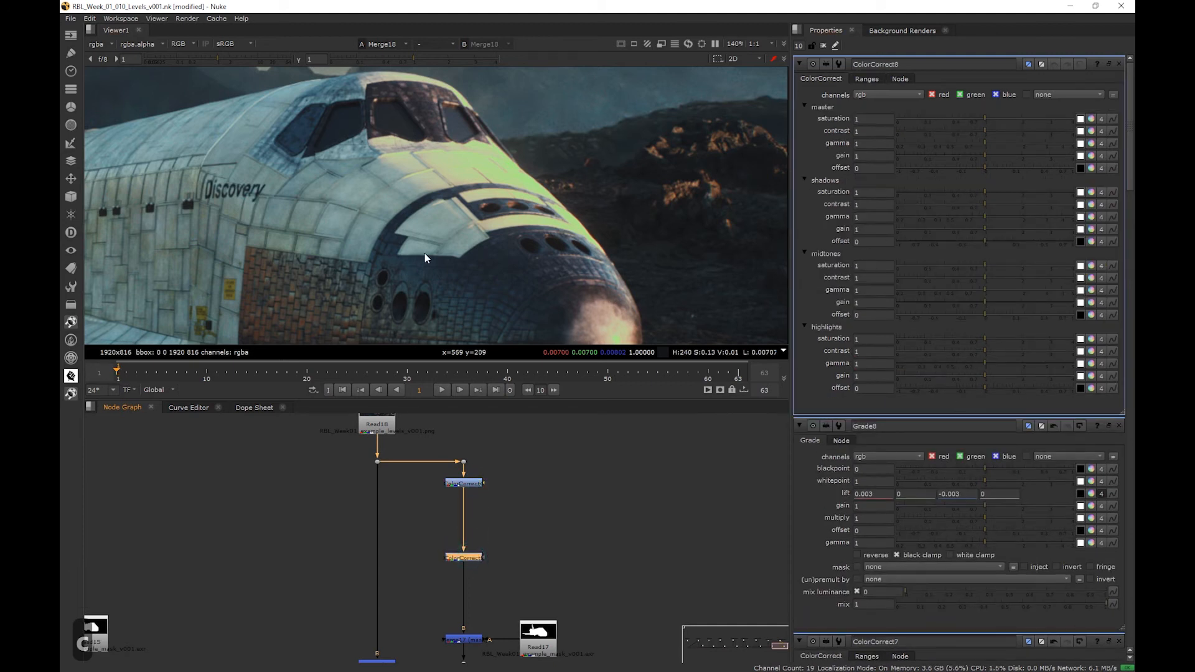
scroll(449, 246, "down", 3)
scroll(528, 250, "up", 1)
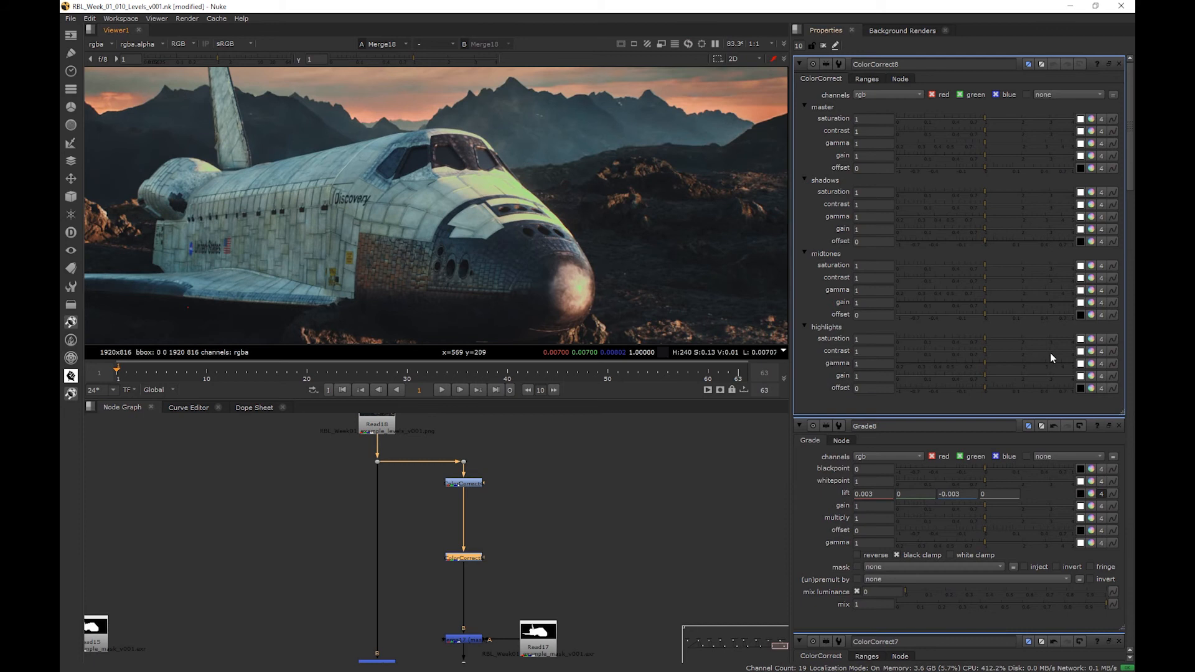
- Adjust the new ColorCorrect's highlights gain in the color picker, shifting the green highlights toward magenta
left_click(1093, 376, "ctrl")
left_click_drag(623, 232, 661, 256)
left_click(650, 300)
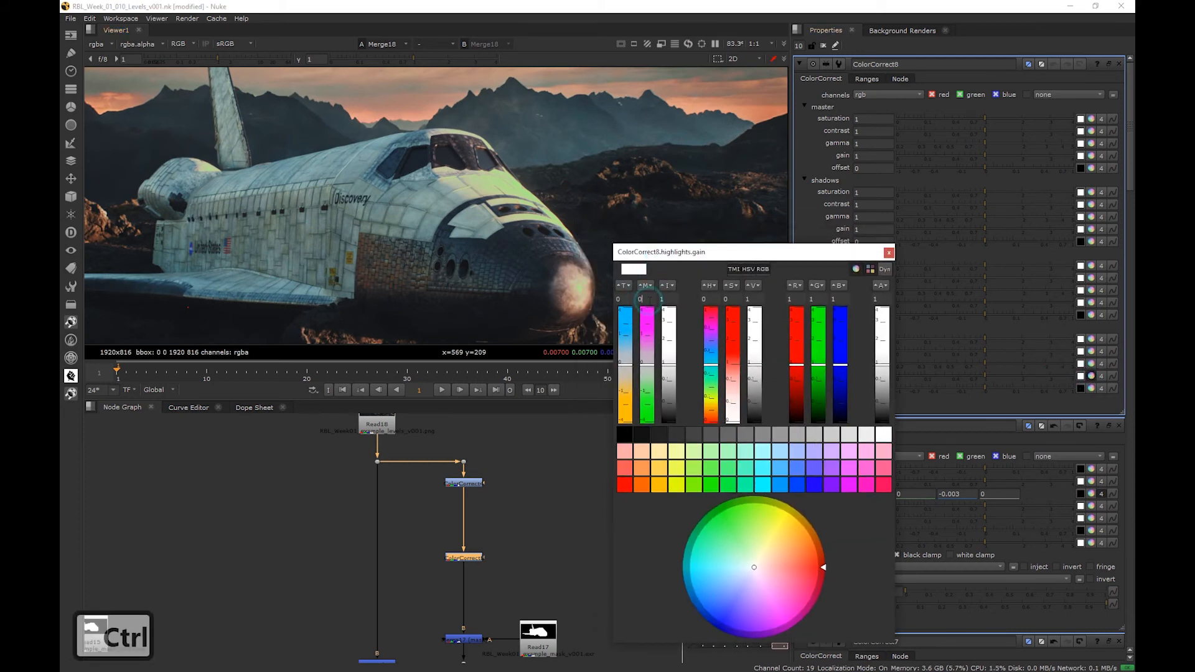
key("Up")
key("Up")
key("Down")
- Try a highlights saturation of 0.5 while rebalancing the highlights gain tint, then set the saturation to 0
key("Down")
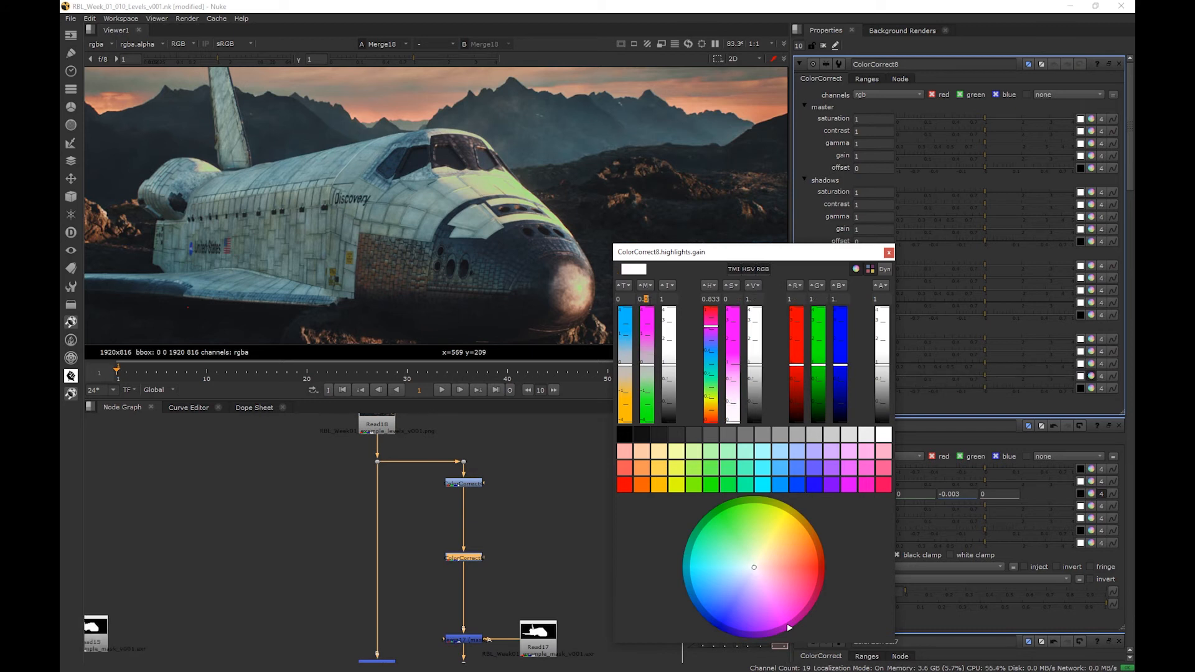
mouse_move(630, 367)
left_mouse_down()
mouse_move(632, 339)
mouse_move(632, 389)
mouse_move(635, 346)
mouse_move(654, 341)
left_mouse_up()
left_click_drag(672, 381, 712, 369)
left_click_drag(754, 256, 659, 295)
left_click(862, 338)
type(".5")
left_click_drag(556, 429, 553, 405)
left_click(654, 338)
key("Down")
key("Down")
key("Up")
left_click(862, 339)
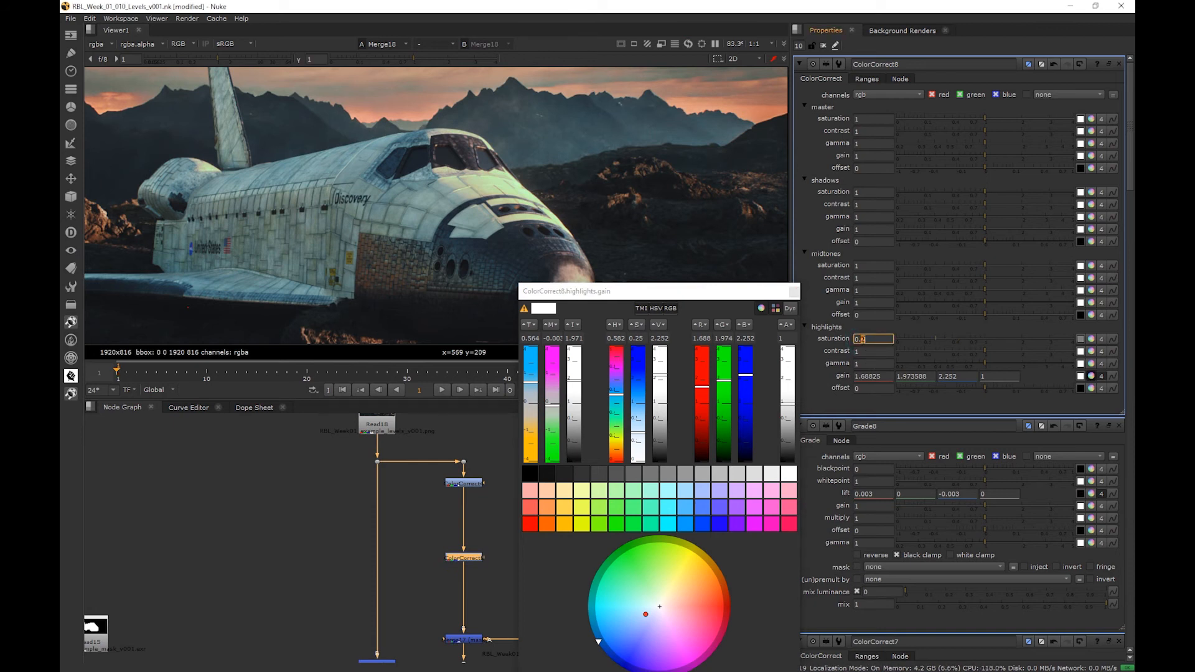
type("0")
key("Return")
- Set the highlights gain to temperature (T) -0.25, magenta (M) about 1.9 and intensity (I) about 3.03
left_click(537, 398)
left_click_drag(536, 395, 576, 356)
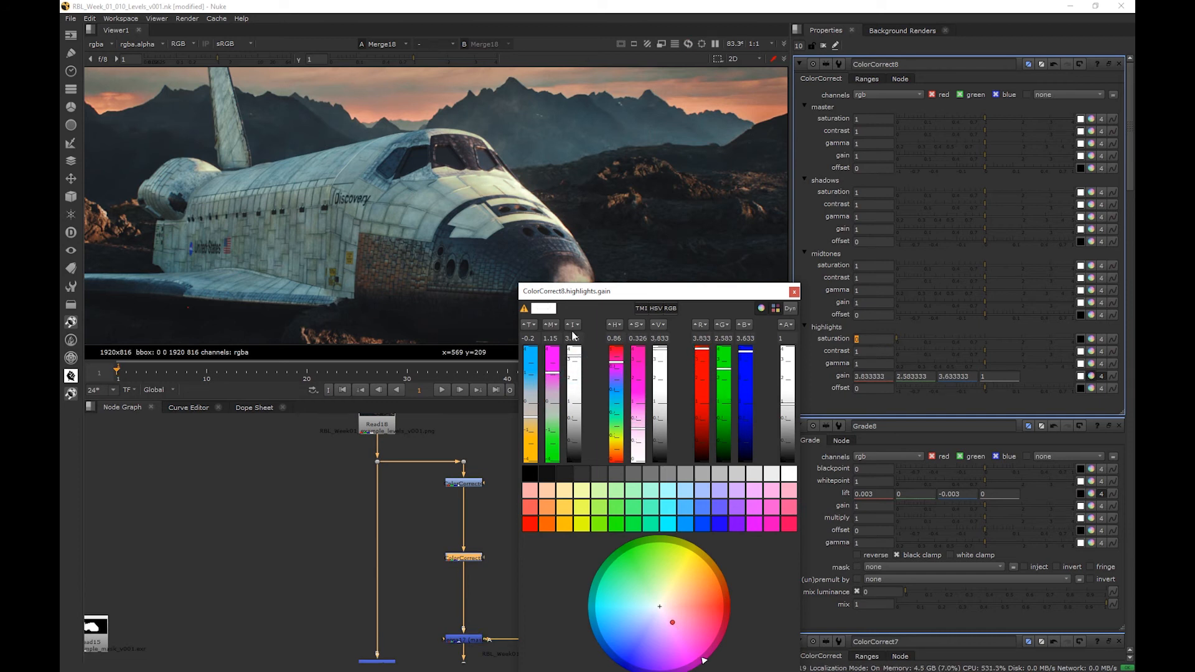
middle_click_drag(533, 249, 448, 213)
scroll(448, 214, "down", 2)
scroll(448, 213, "up", 2)
left_click_drag(641, 435, 639, 419)
left_click(529, 418)
middle_click_drag(405, 180, 428, 186)
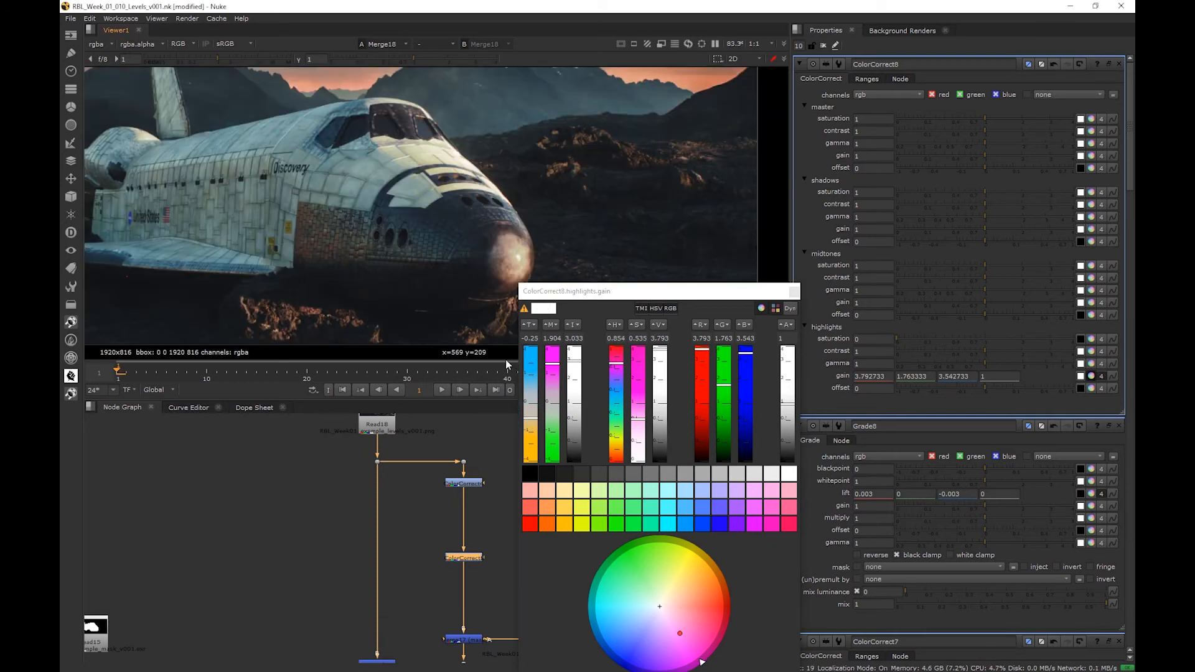
- Raise the highlights gain's magenta (M) to 2.2, check the shuttle's highlights and close the color picker
scroll(386, 181, "down", 3)
middle_click_drag(382, 228, 417, 221)
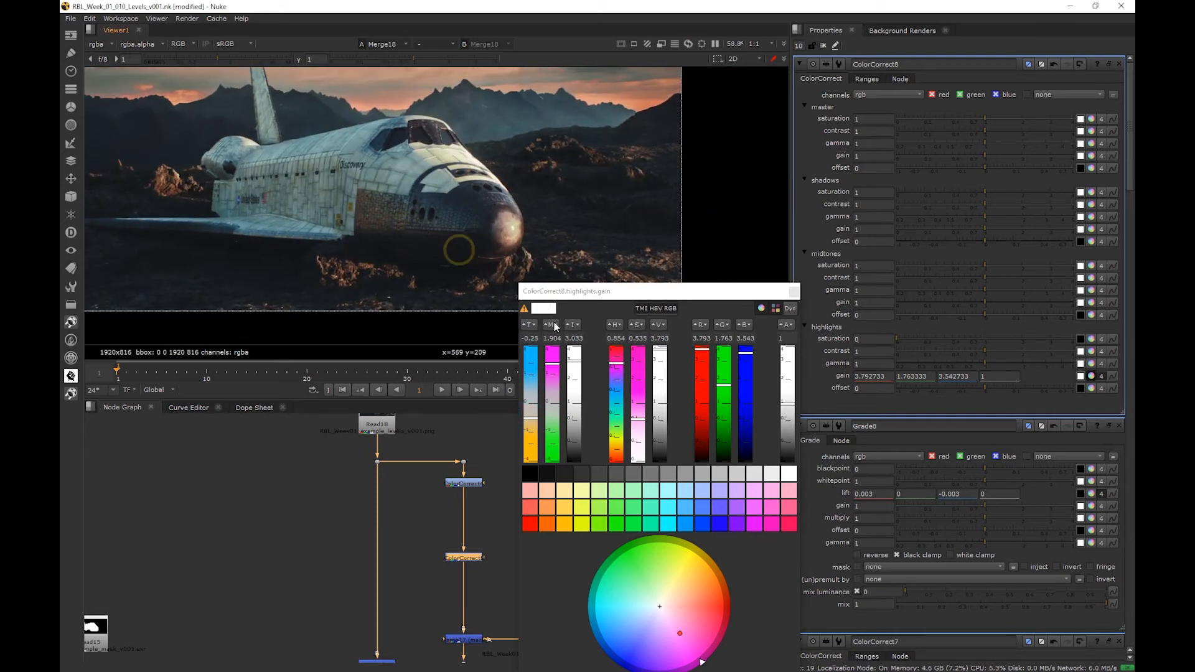
left_click_drag(557, 368, 556, 361)
scroll(459, 238, "up", 3)
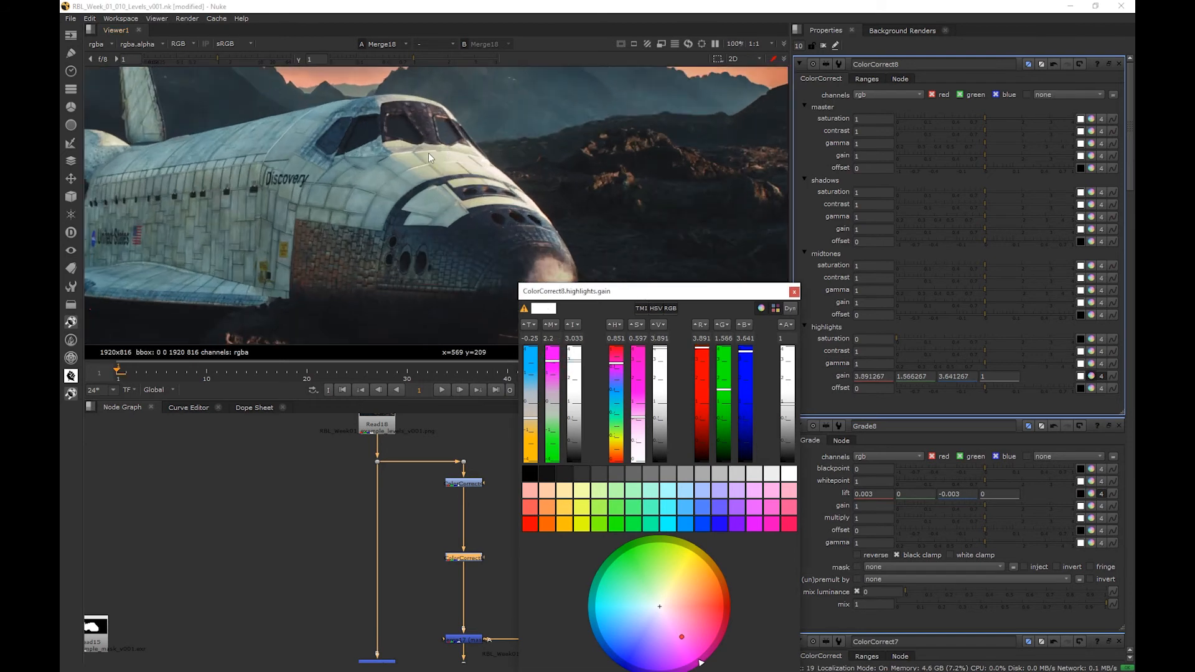
middle_click_drag(361, 266, 357, 177)
scroll(389, 211, "down", 2)
middle_click_drag(392, 213, 474, 236)
left_click(793, 291)
- Review the row of corrected example branches in the node graph, from Bad Highlights through the color tone examples
middle_click(467, 486)
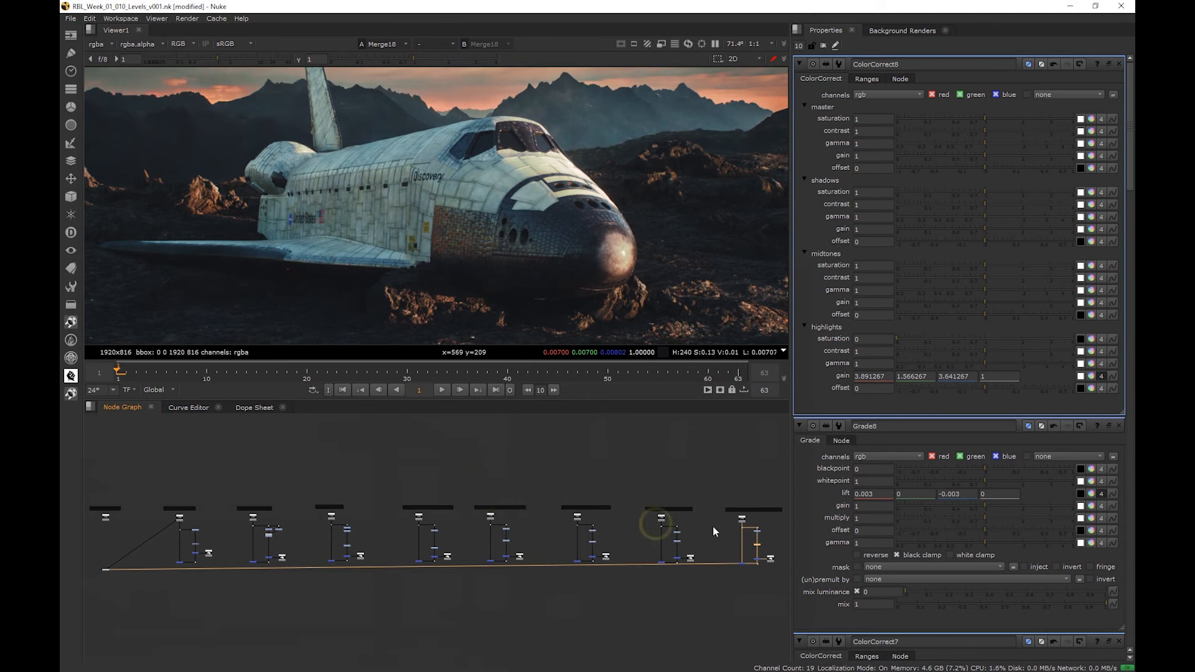
scroll(361, 539, "up", 2)
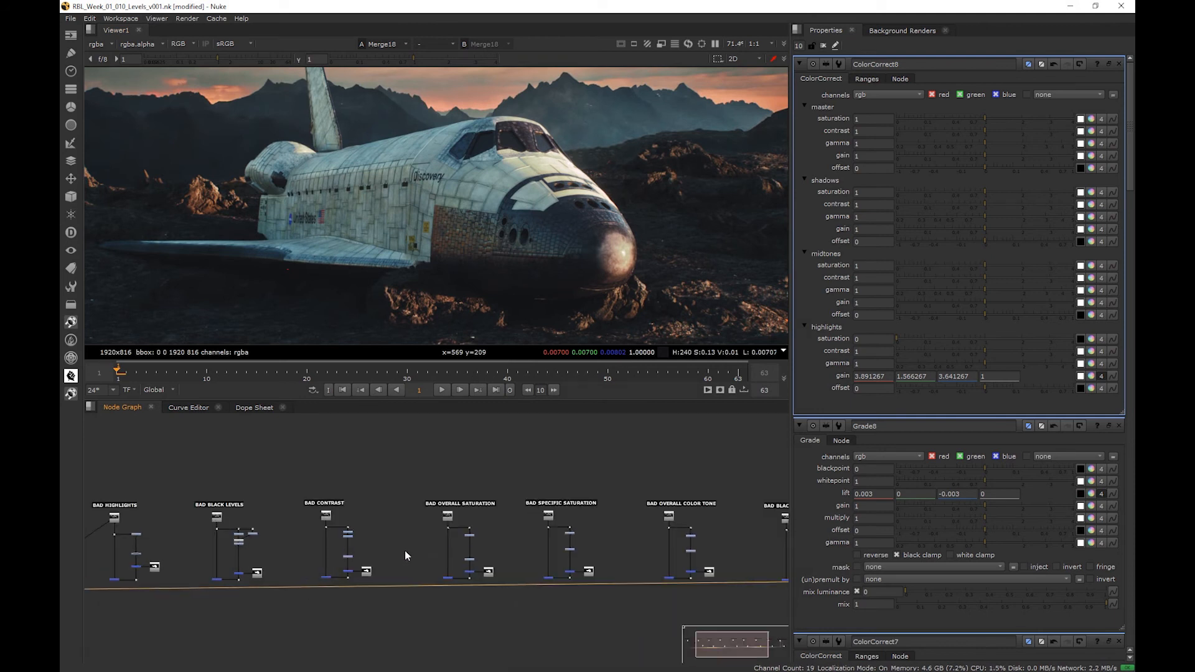
middle_click_drag(407, 547, 453, 547)
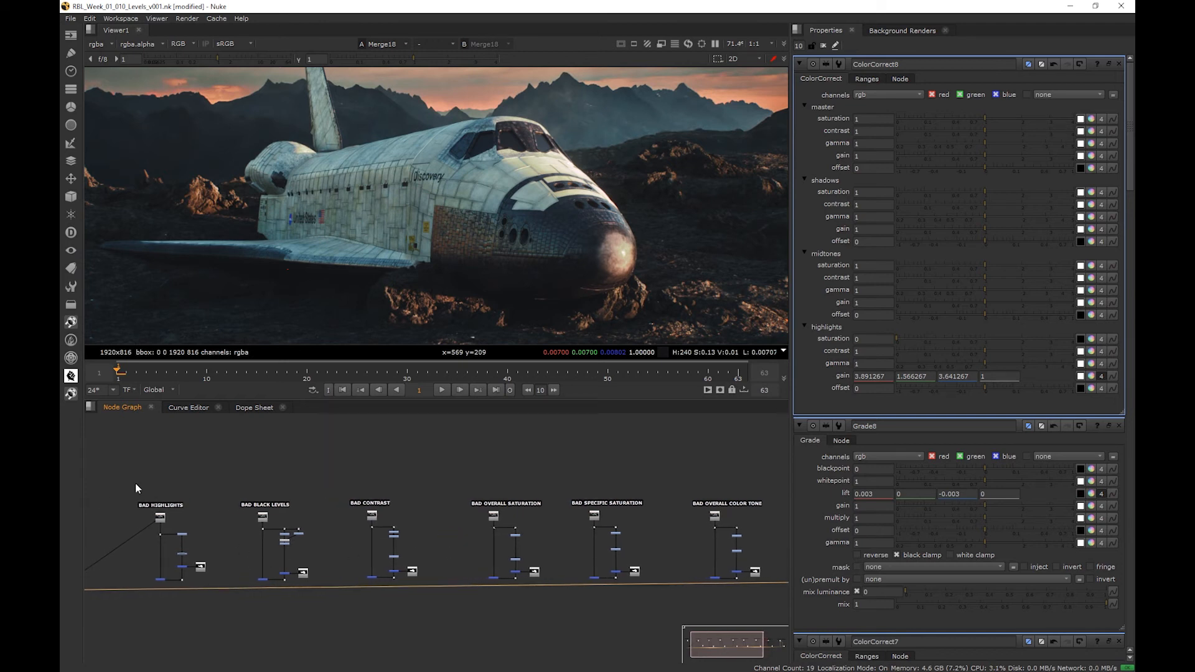
left_click_drag(121, 467, 447, 615)
middle_click_drag(559, 612, 268, 599)
left_click_drag(170, 474, 730, 633)
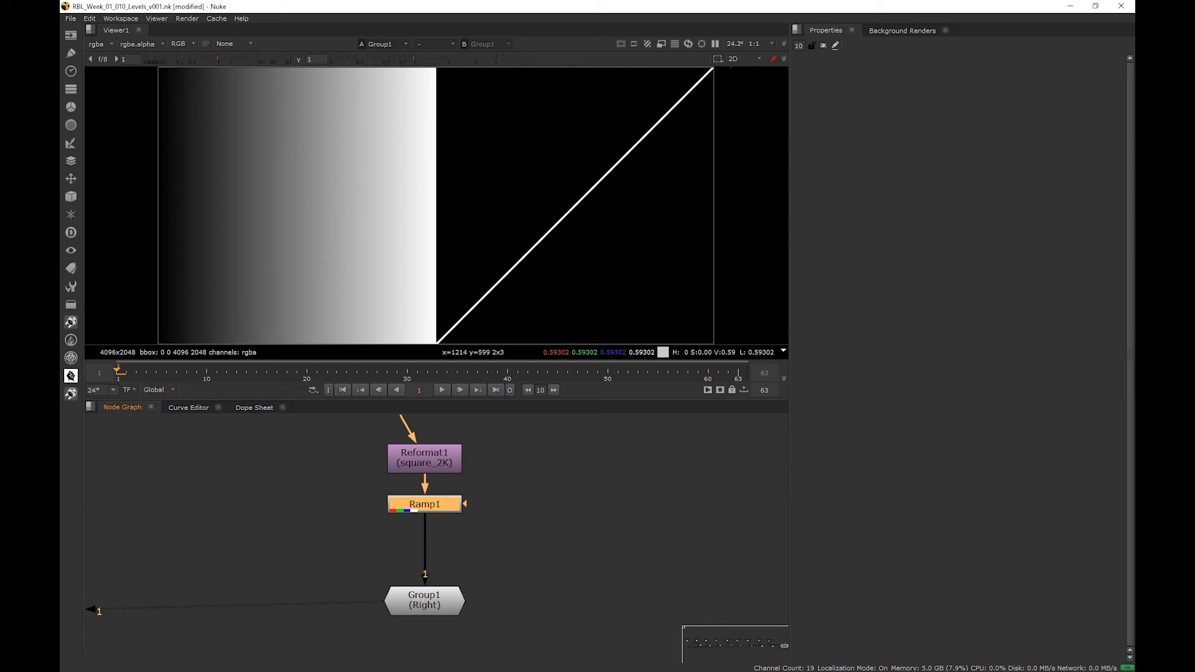
- Add a Grade node between Ramp1 and Group1
left_click(275, 558)
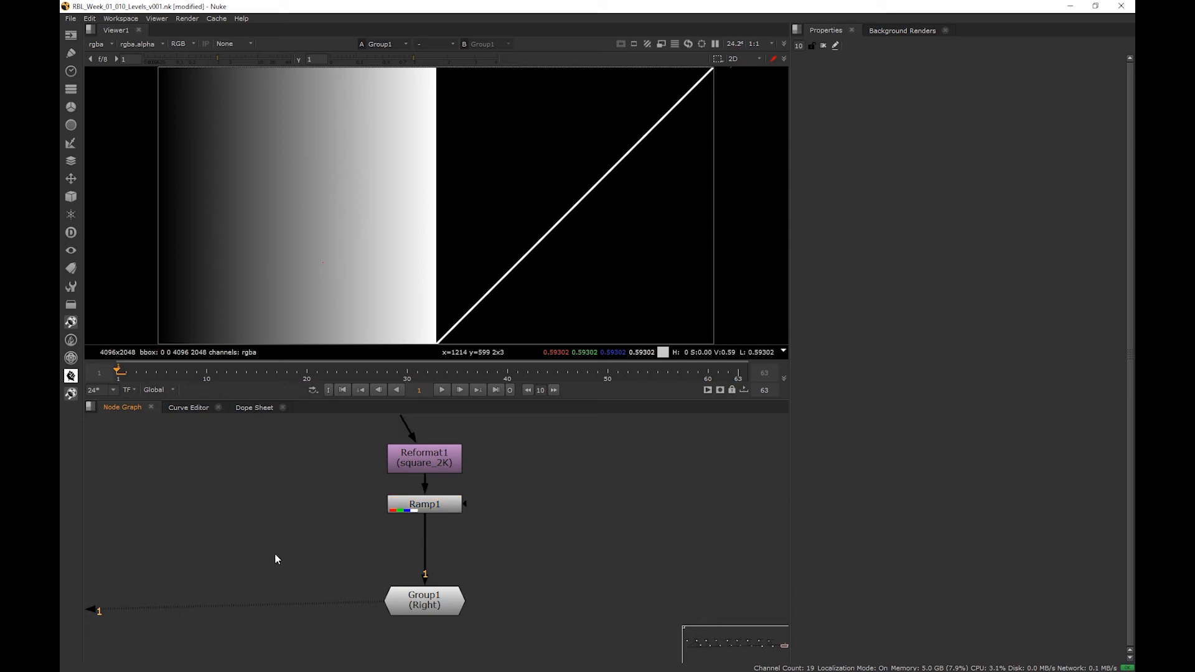
key("g")
left_click_drag(277, 560, 423, 545)
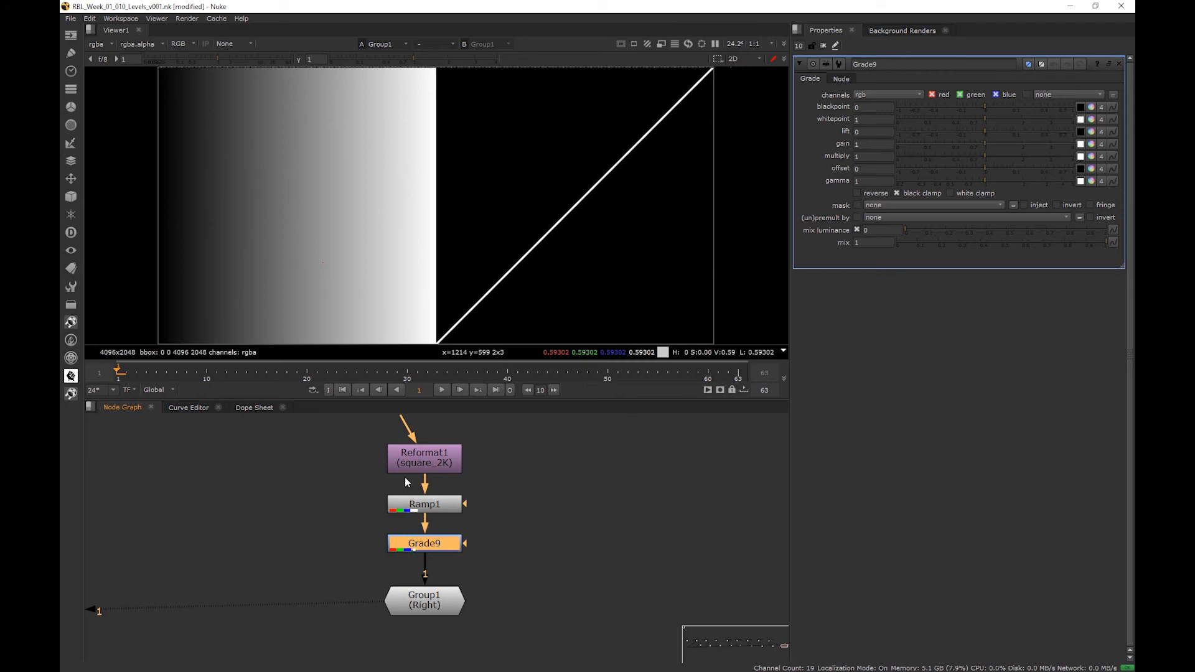
- Try a lift of -0.5 on the Grade, then ease it back to -0.1 while watching the ramp's curve
left_click(871, 134)
key("Down")
key("Down")
key("Down")
key("Down")
key("Down")
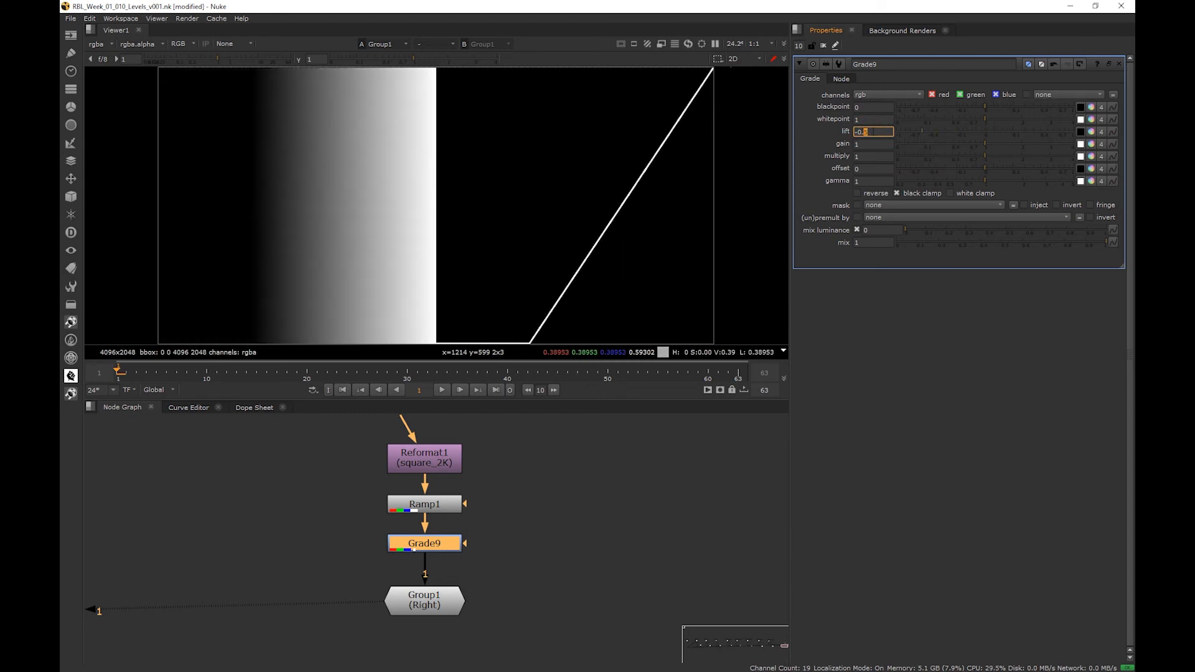
key("Up")
key("Up")
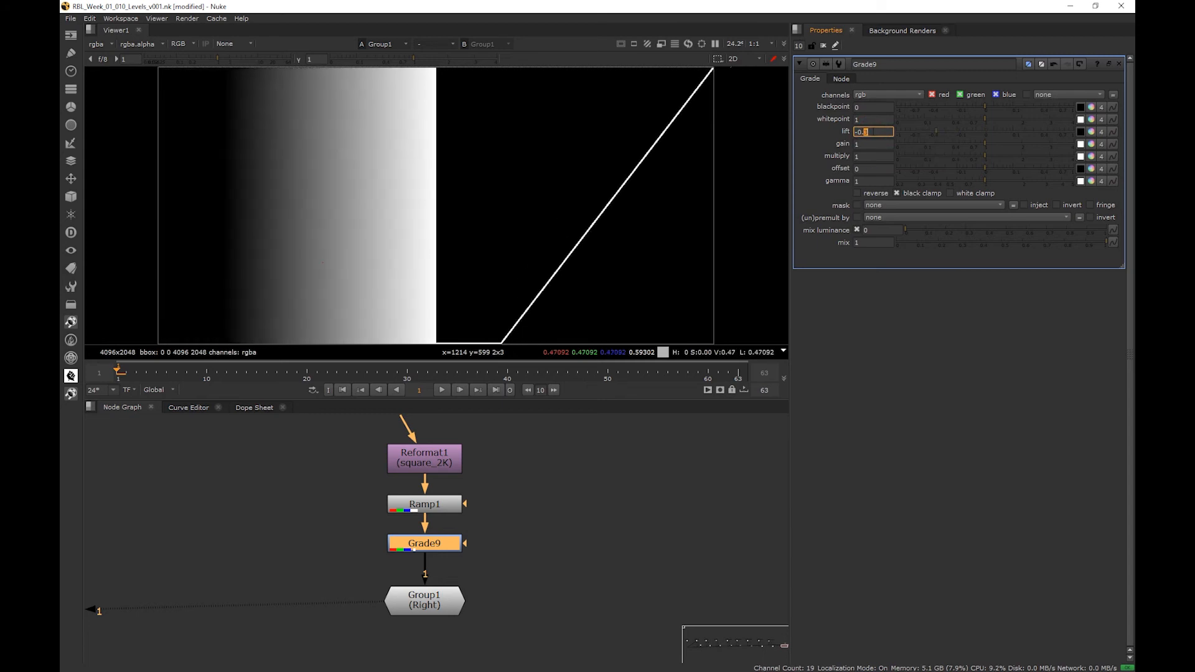
key("Up")
key("Up")
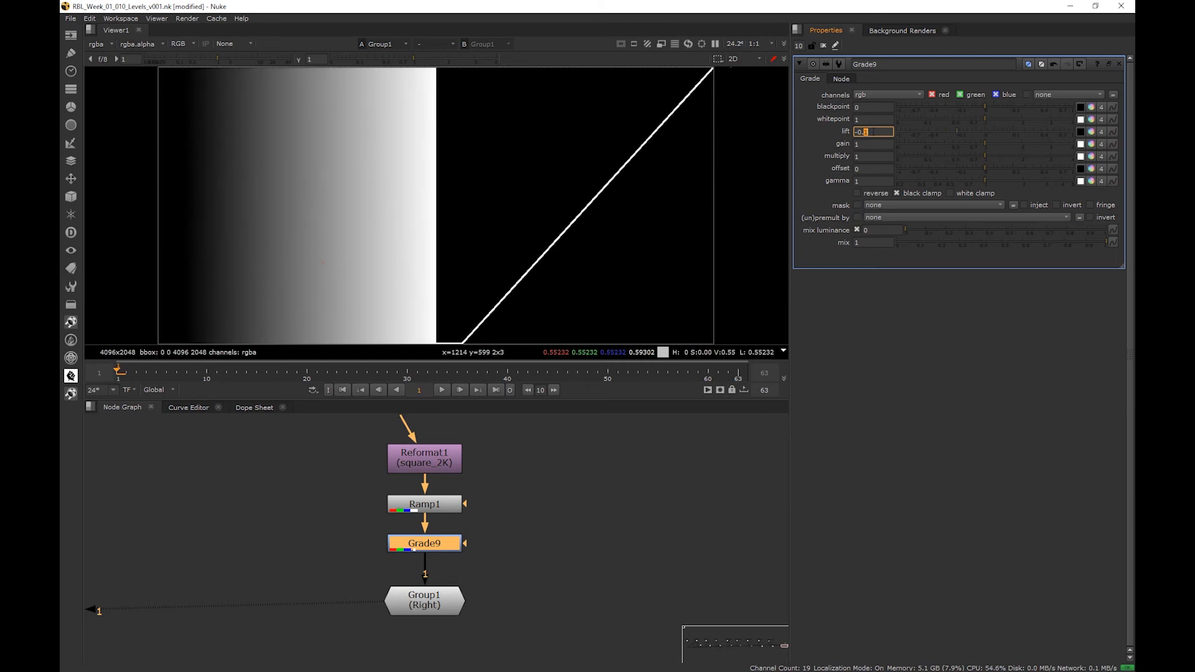
- Lower the Grade's lift to -1.0 and bring it back to 0 to compare the curve's dark end
key("Down")
key("Down")
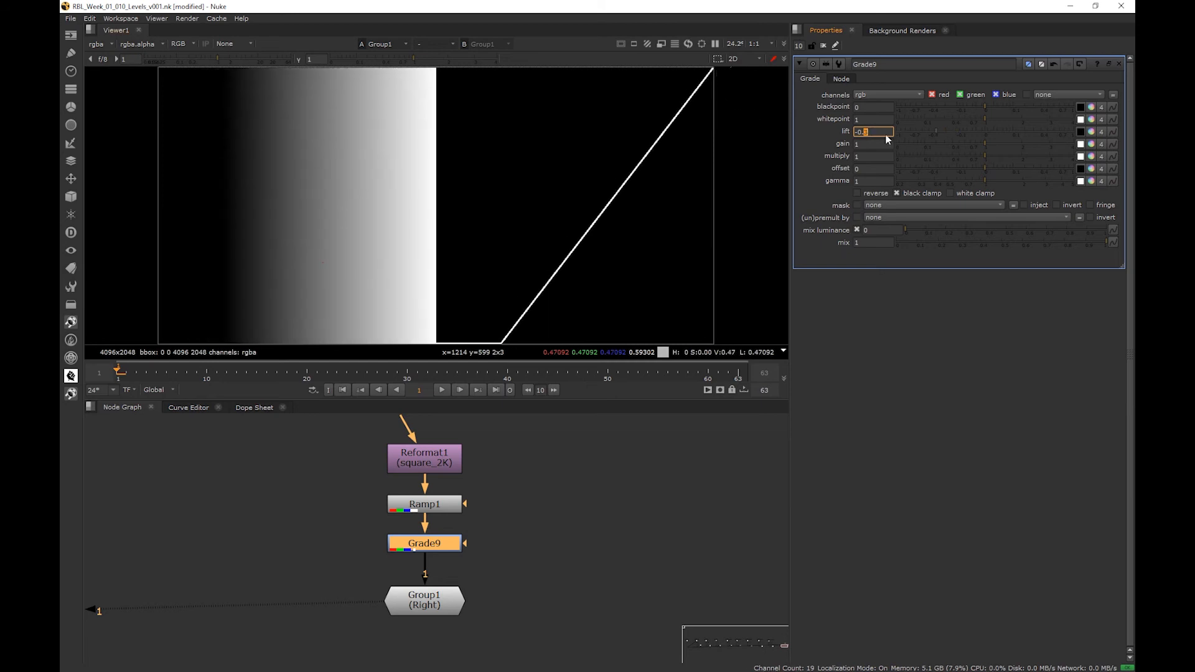
key("Down")
key("Down")
key("Down")
key("Down")
key("Down")
key("Down")
key("Down")
key("Down")
key("Down")
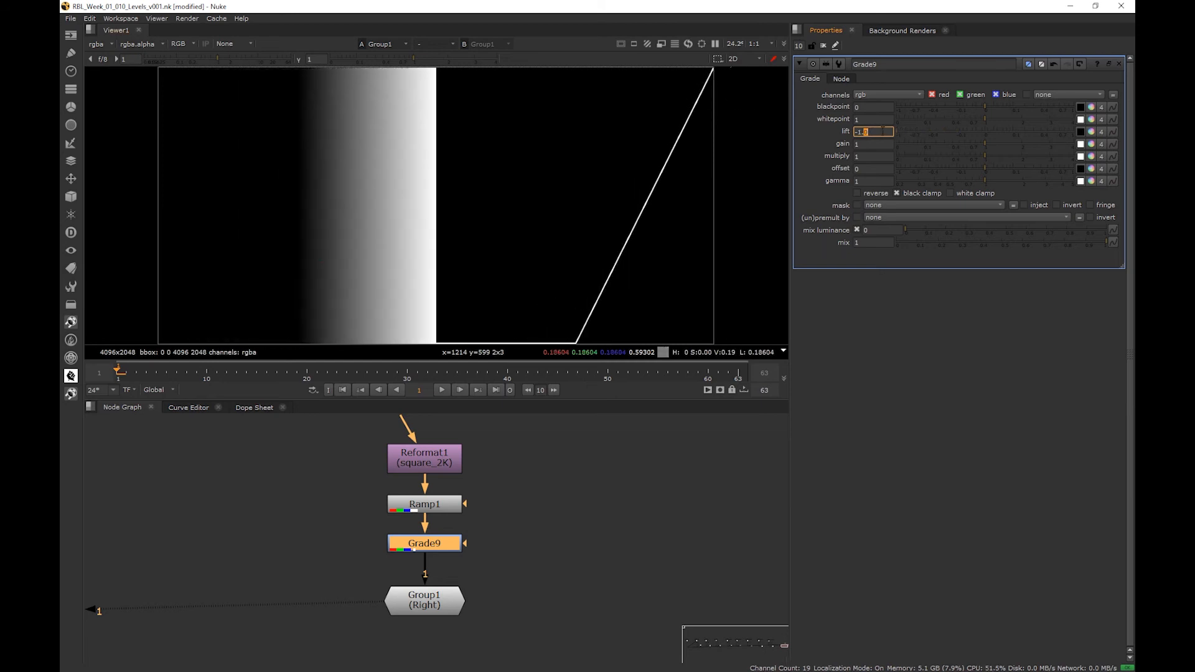
key("Up")
key("Up")
key("Up")
key("Up")
key("Up")
key("Up")
key("Up")
key("Up")
key("Up")
key("Up")
key("Up")
key("Up")
key("Up")
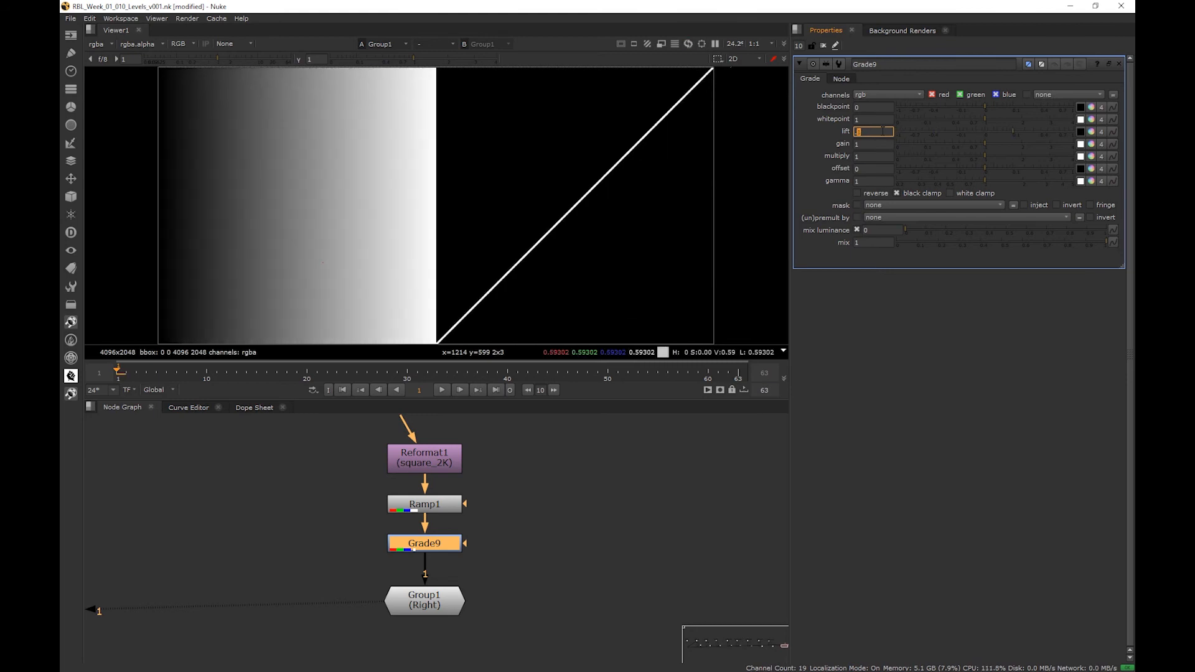
- Try positive and negative lift values such as 0.5 and -0.6 on the ramp, then reset the lift to 0
key("Up")
key("Up")
key("Up")
key("Up")
key("Up")
key("Down")
key("Down")
key("Down")
key("Down")
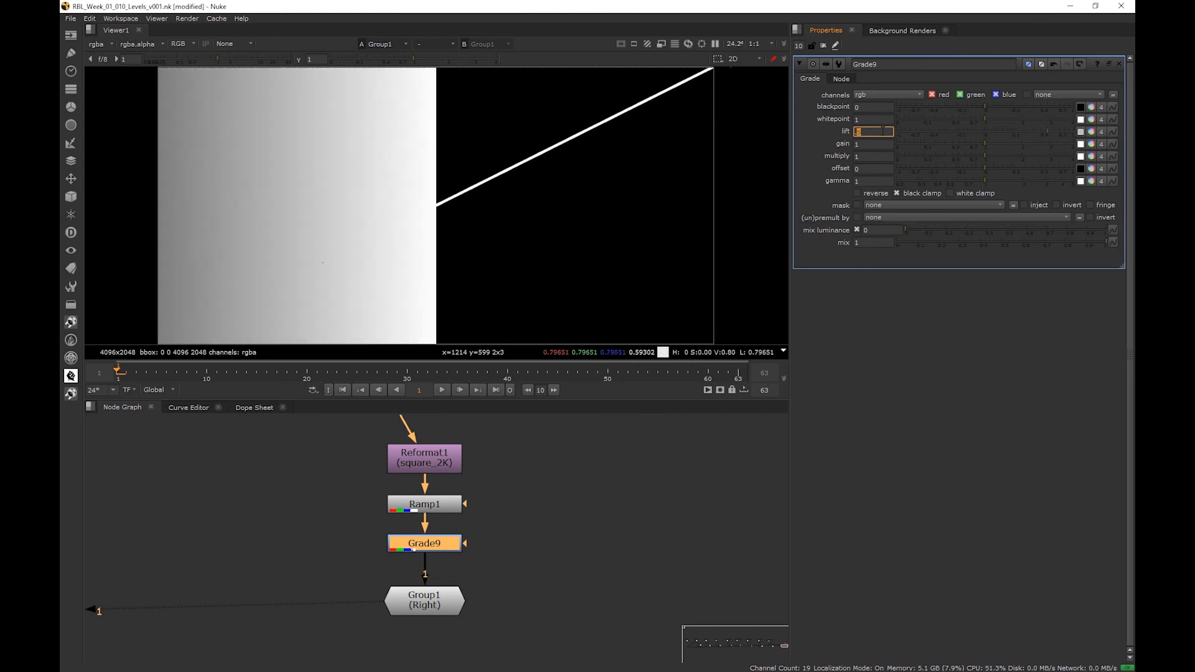
key("Down")
key("Down")
key("Down")
key("Down")
key("Down")
key("Down")
key("Down")
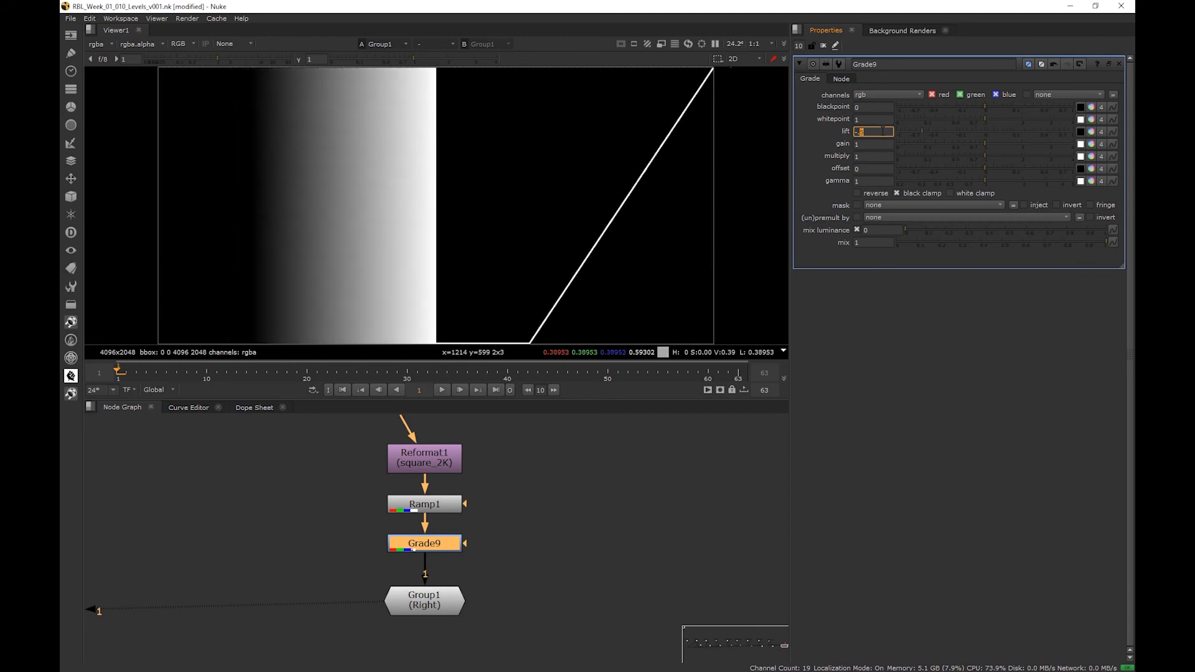
key("Down")
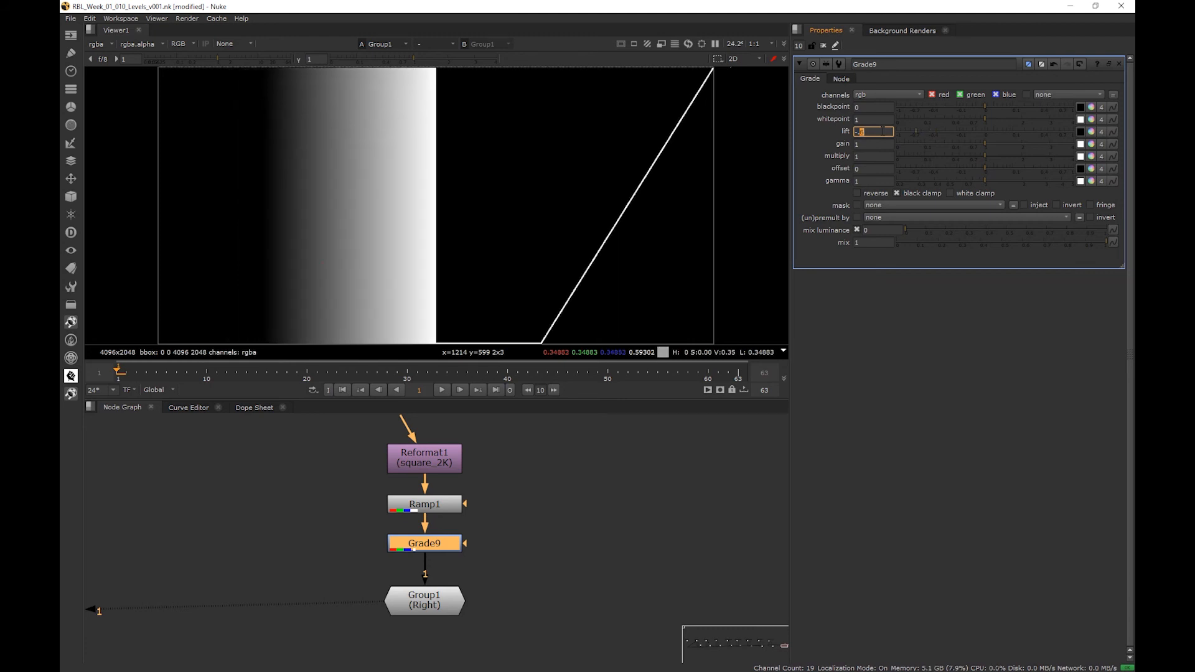
key("Up")
left_click(882, 130)
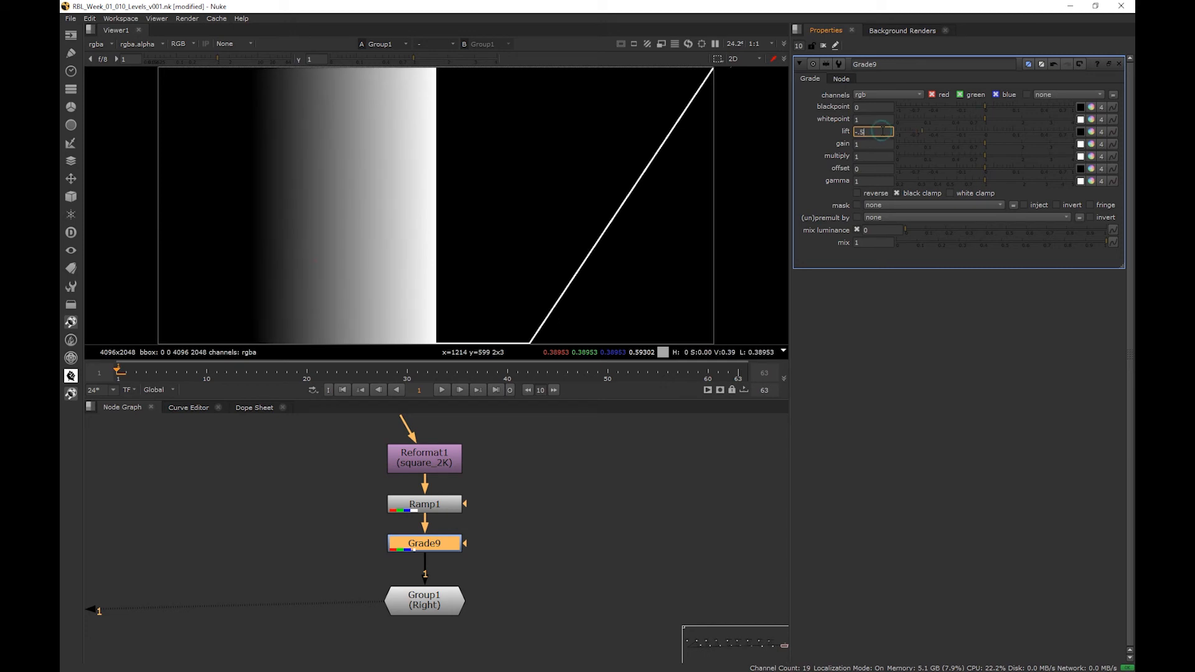
type("0")
key("Return")
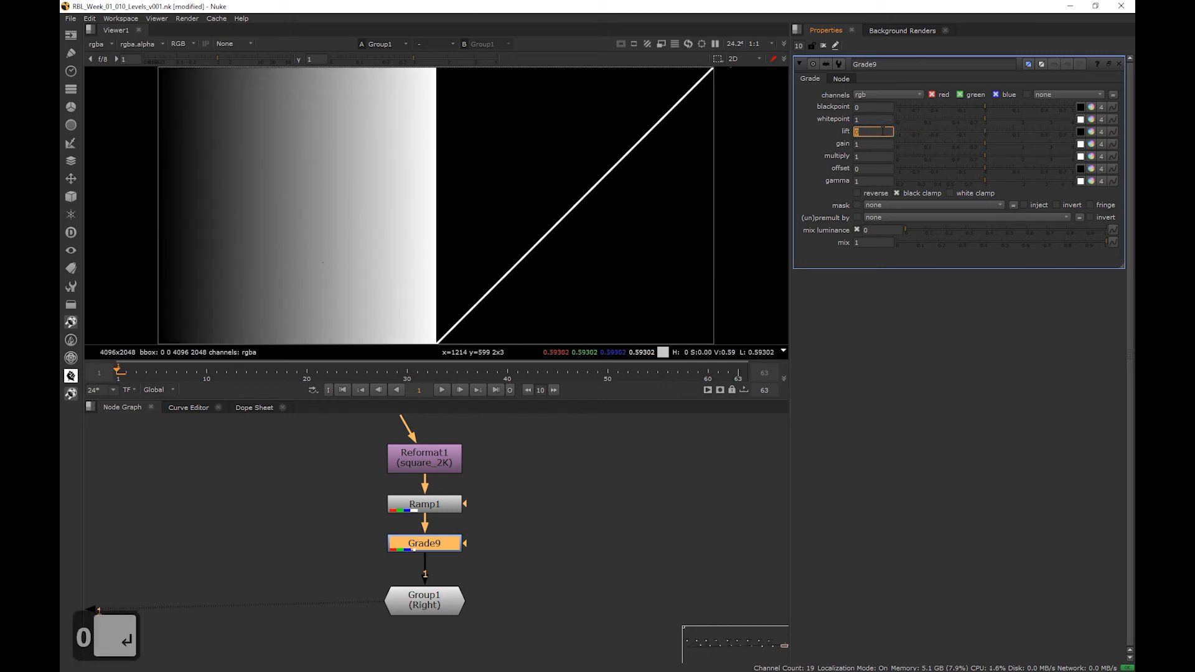
- Try gain values between 0.7 and 1.2 on the ramp and return the gain to 1
left_click(876, 143)
scroll(877, 143, "down", 2)
scroll(876, 144, "down", 2)
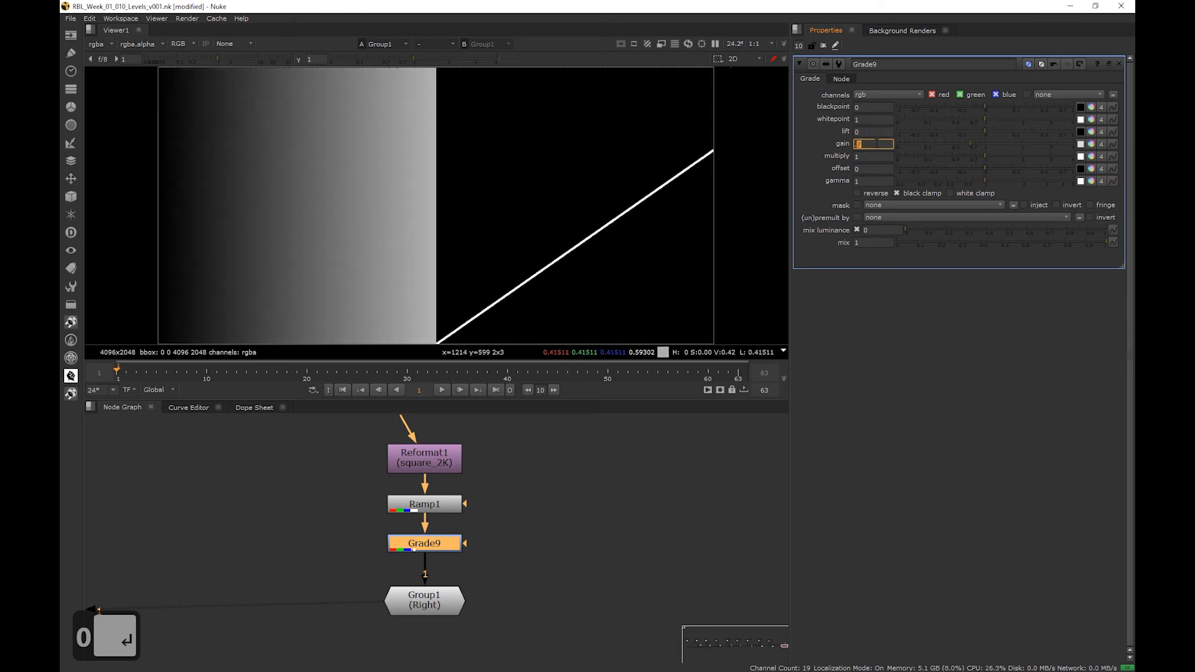
scroll(876, 143, "up", 4)
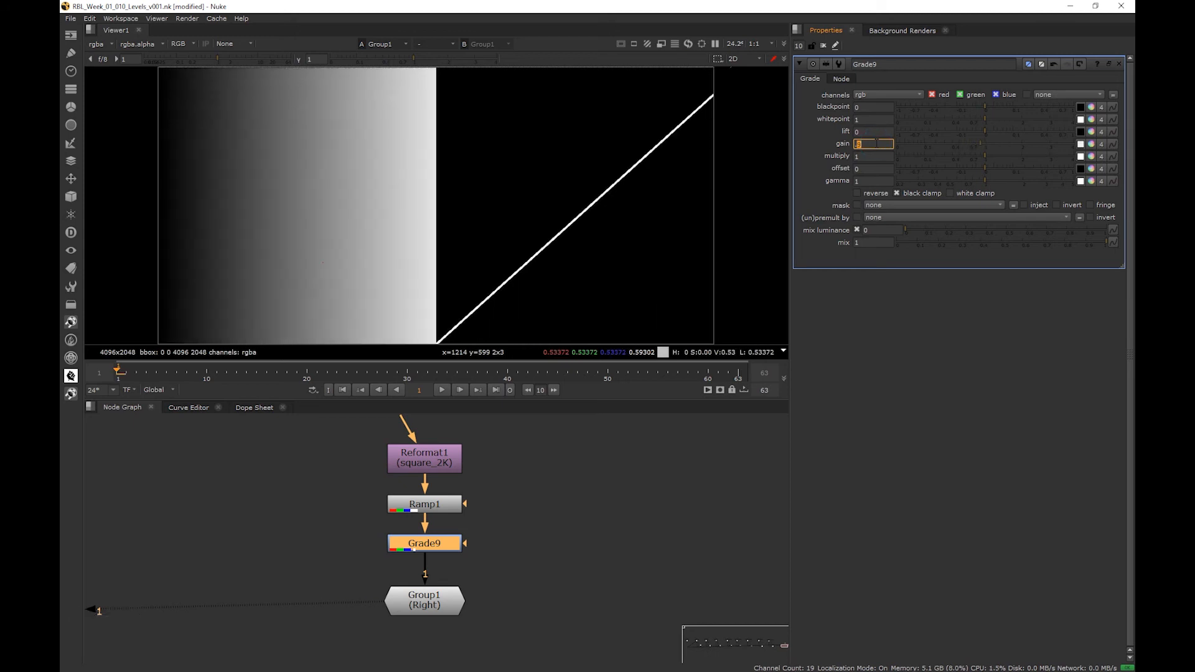
scroll(877, 143, "up", 3)
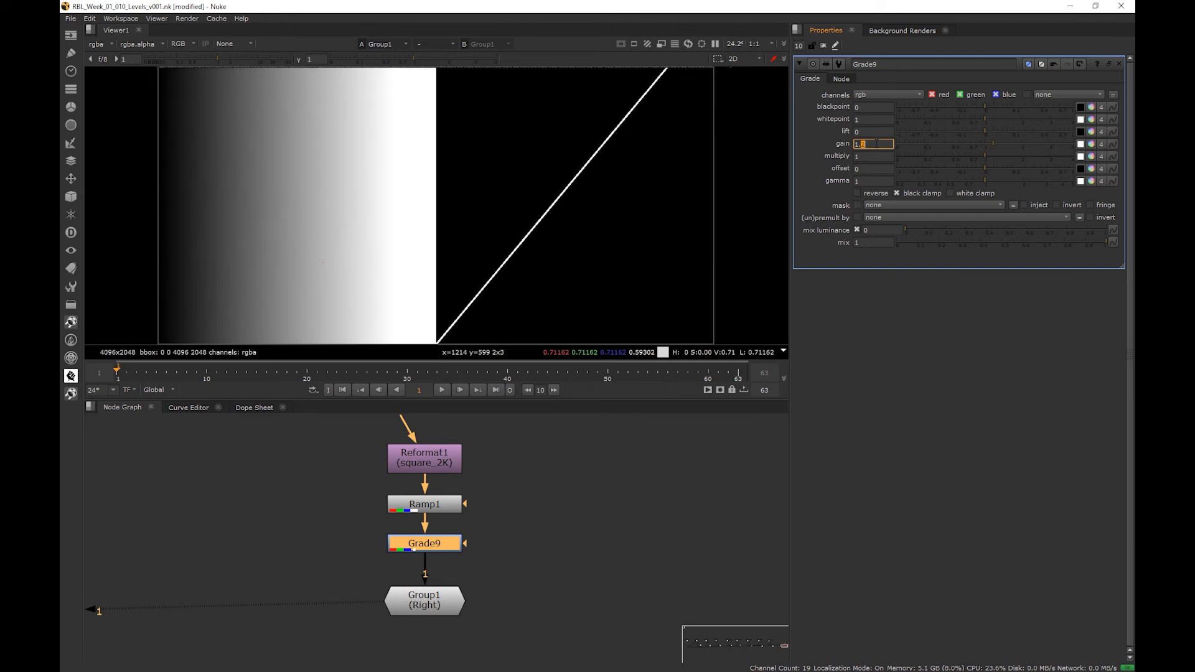
scroll(876, 144, "down", 6)
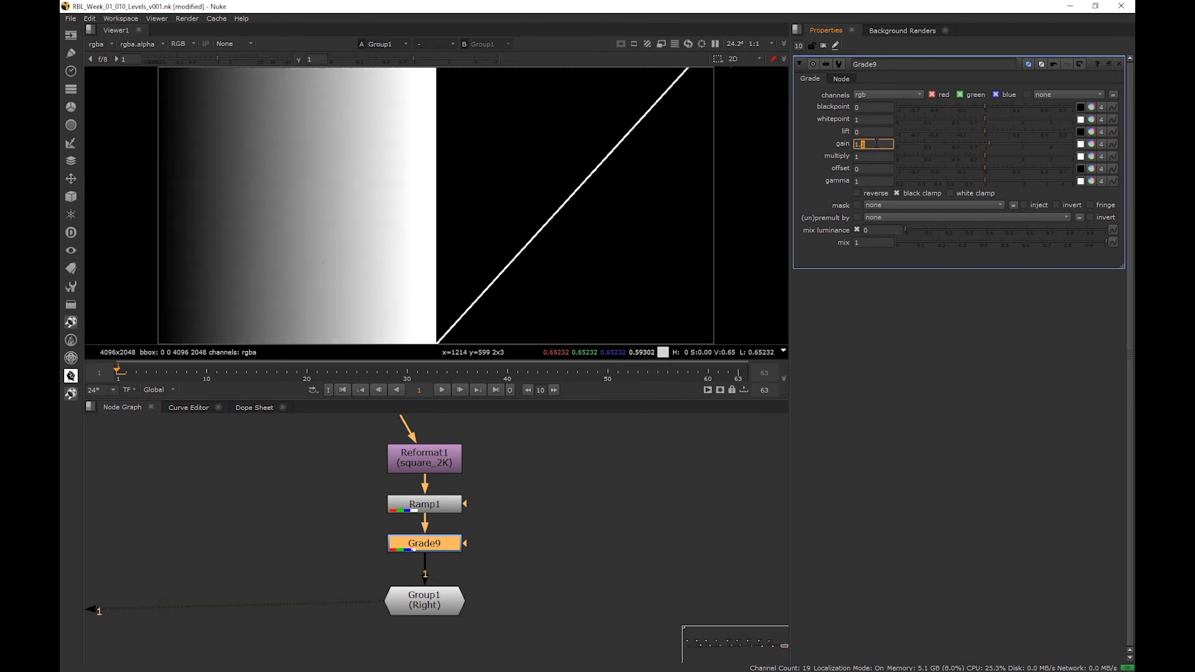
scroll(876, 143, "up", 3)
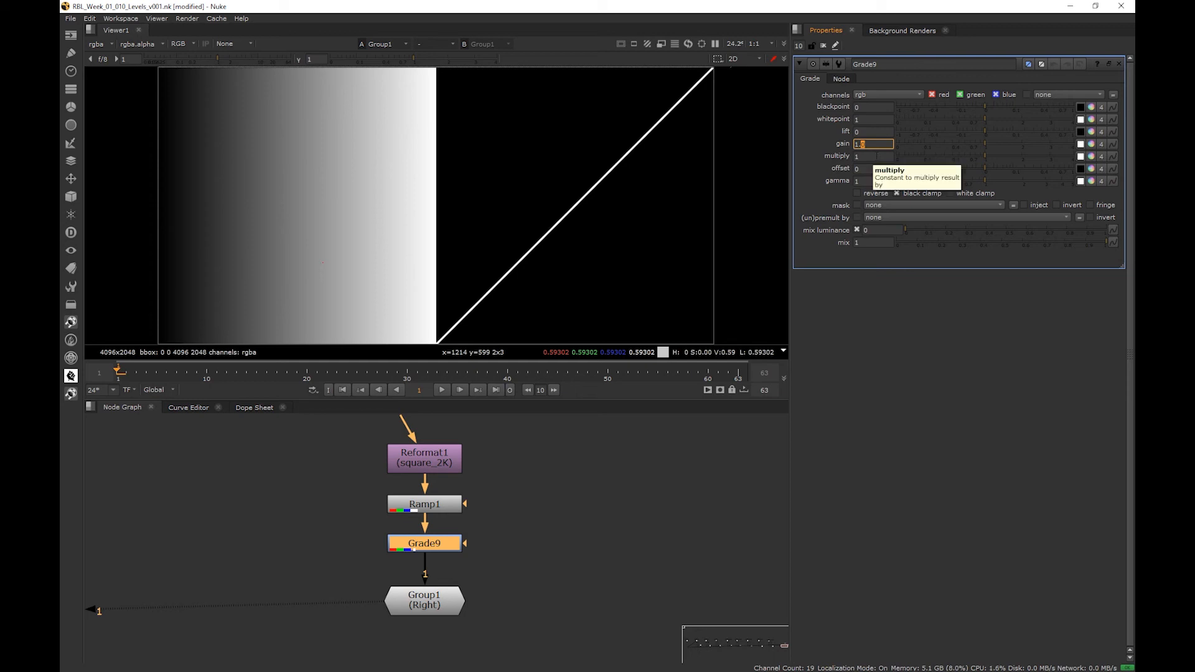
- Try multiply values such as 1.3 on the Grade to see the ramp's curve change, then return multiply to 1
left_click(875, 157)
scroll(876, 156, "down", 4)
scroll(876, 156, "down", 2)
scroll(876, 157, "up", 1)
scroll(876, 156, "up", 7)
scroll(876, 157, "up", 5)
scroll(876, 156, "down", 3)
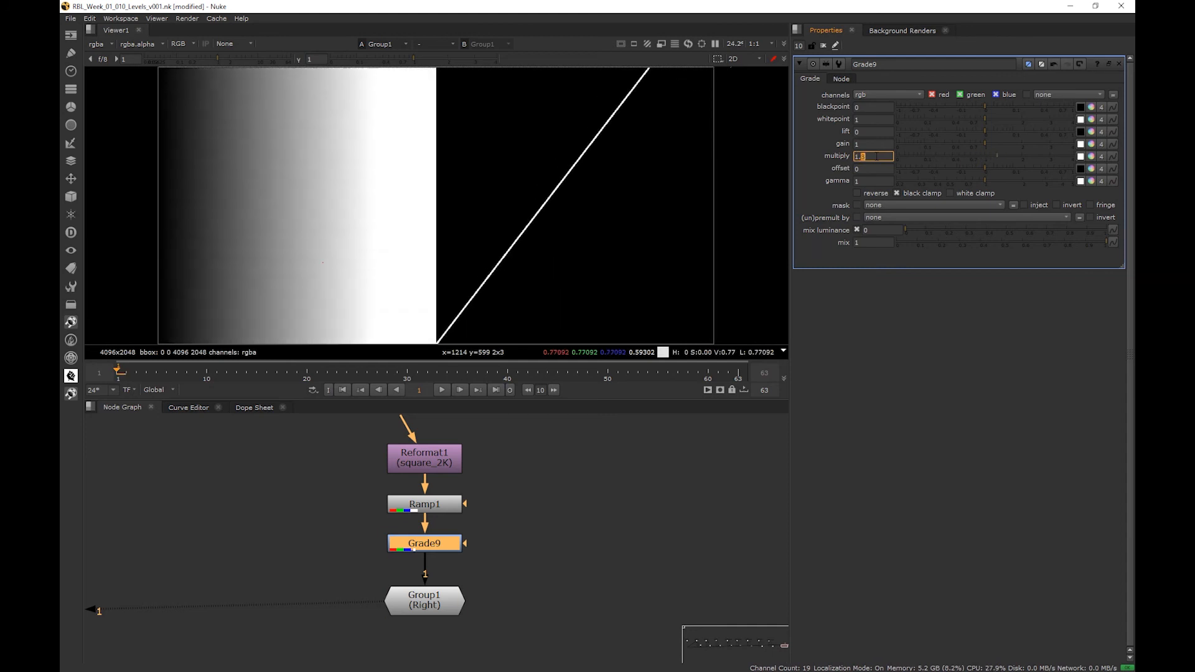
scroll(877, 156, "down", 4)
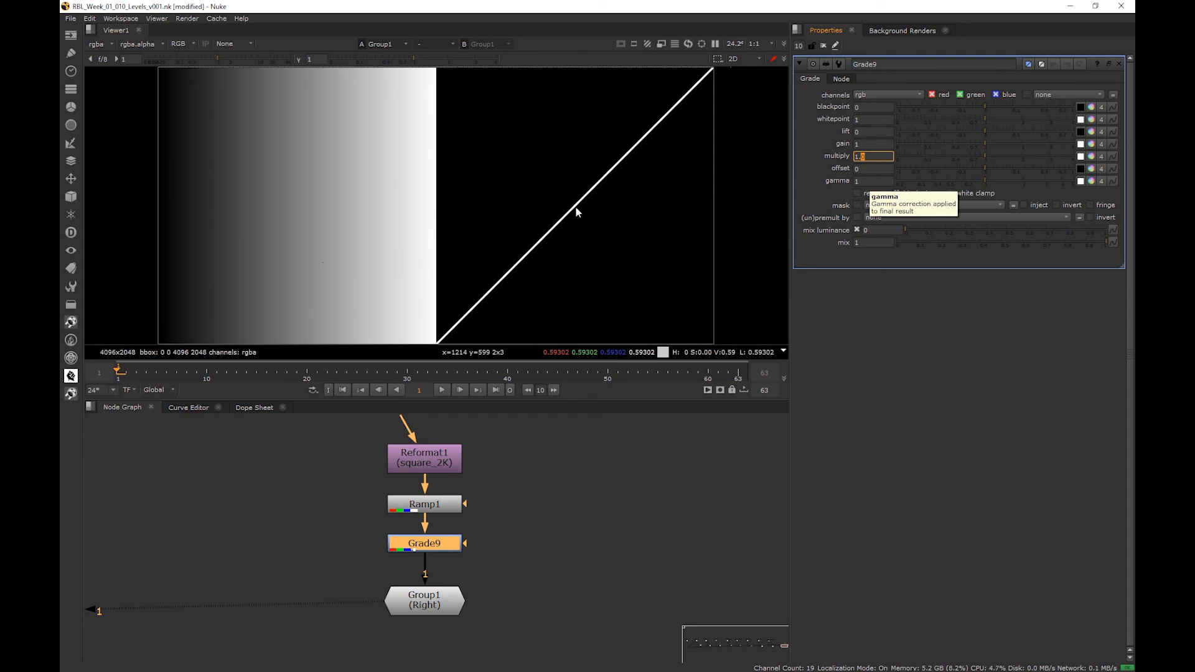
- Lower the Grade's gamma to 0.6 and check the curve's white end
key("Down")
key("Down")
key("Down")
key("Down")
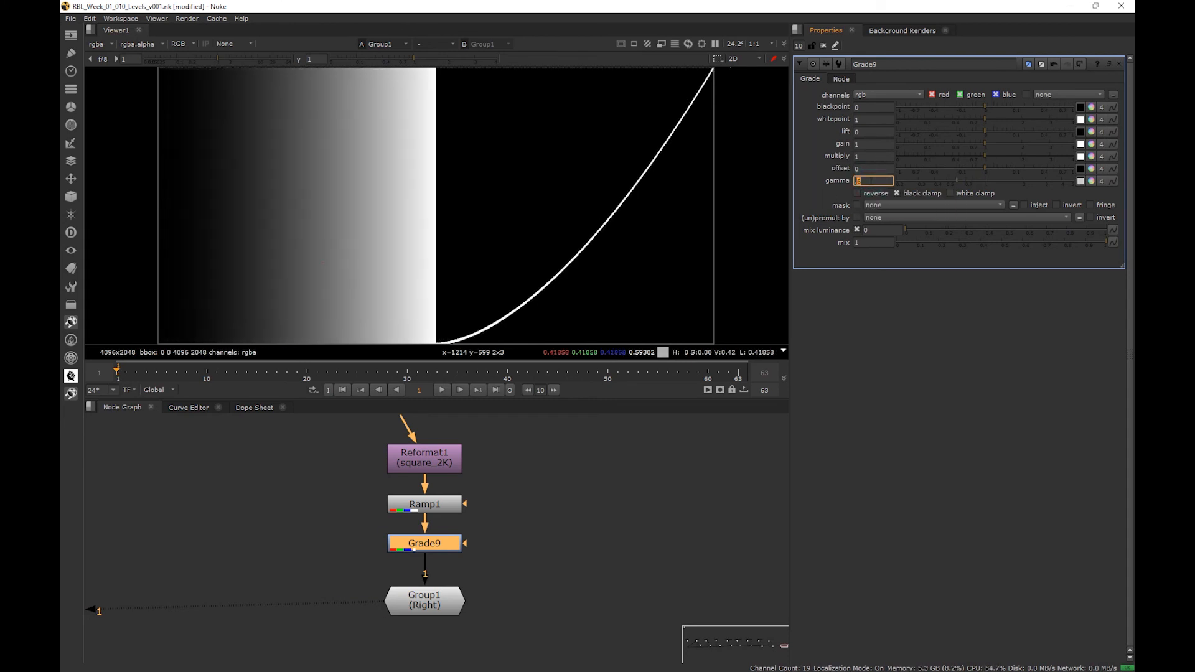
left_click(714, 69)
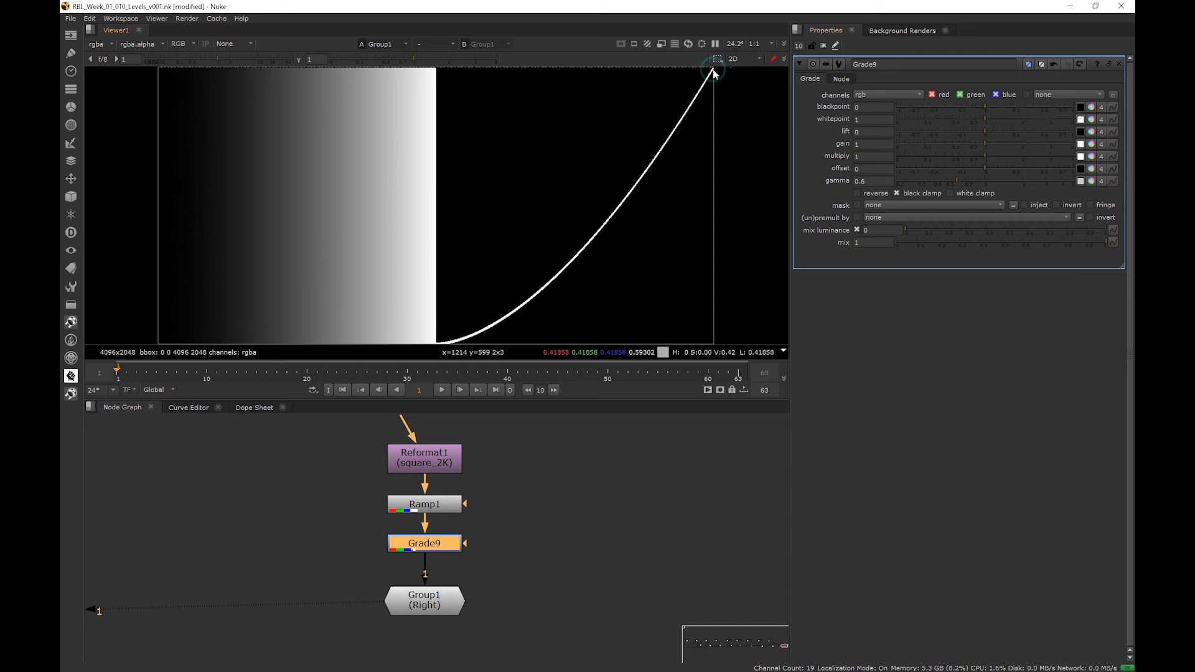
- Raise the Grade's gamma to 2 to bow the ramp's curve upward
left_click(871, 182)
type("1.7")
key("Up")
key("Up")
key("Up")
key("Up")
key("Up")
key("Up")
key("Up")
key("Up")
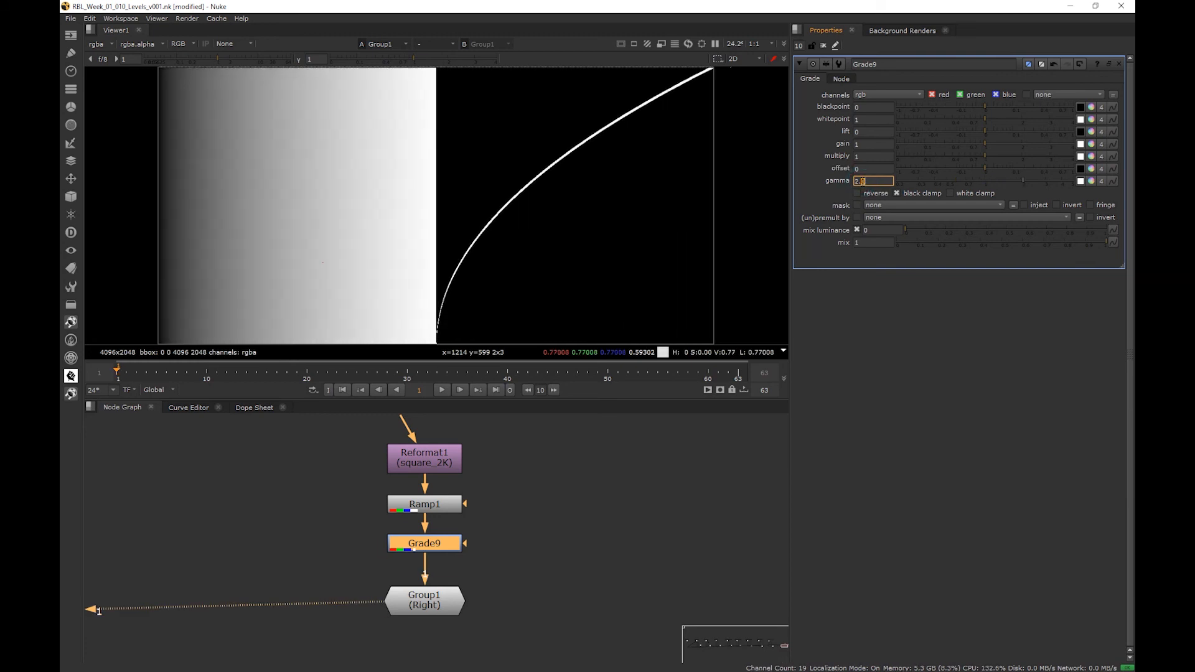
- Lower the gamma through 0.5 and 0.4 to 0.3 to compare how the ramp's midtones darken
key("Down")
key("Down")
key("Down")
key("Down")
key("Down")
key("Down")
key("Down")
key("Down")
key("Down")
key("Down")
key("Down")
key("Down")
key("Down")
key("Down")
key("Down")
key("Down")
key("Down")
key("Down")
key("Down")
key("Down")
key("Down")
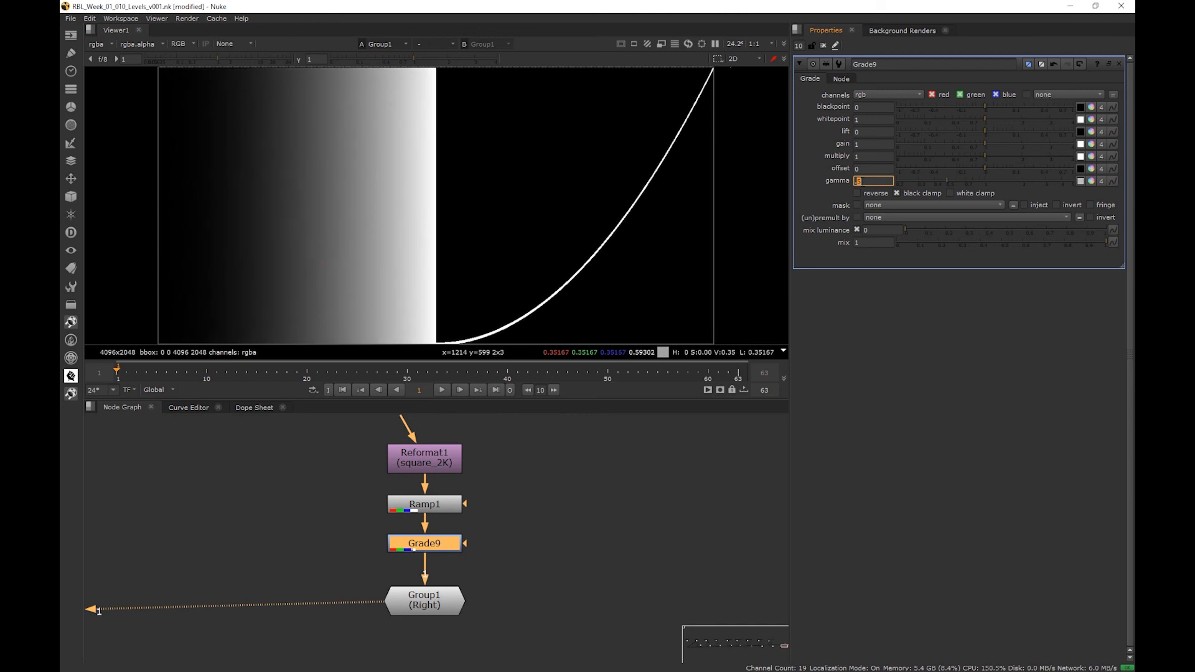
scroll(688, 122, "down", 2)
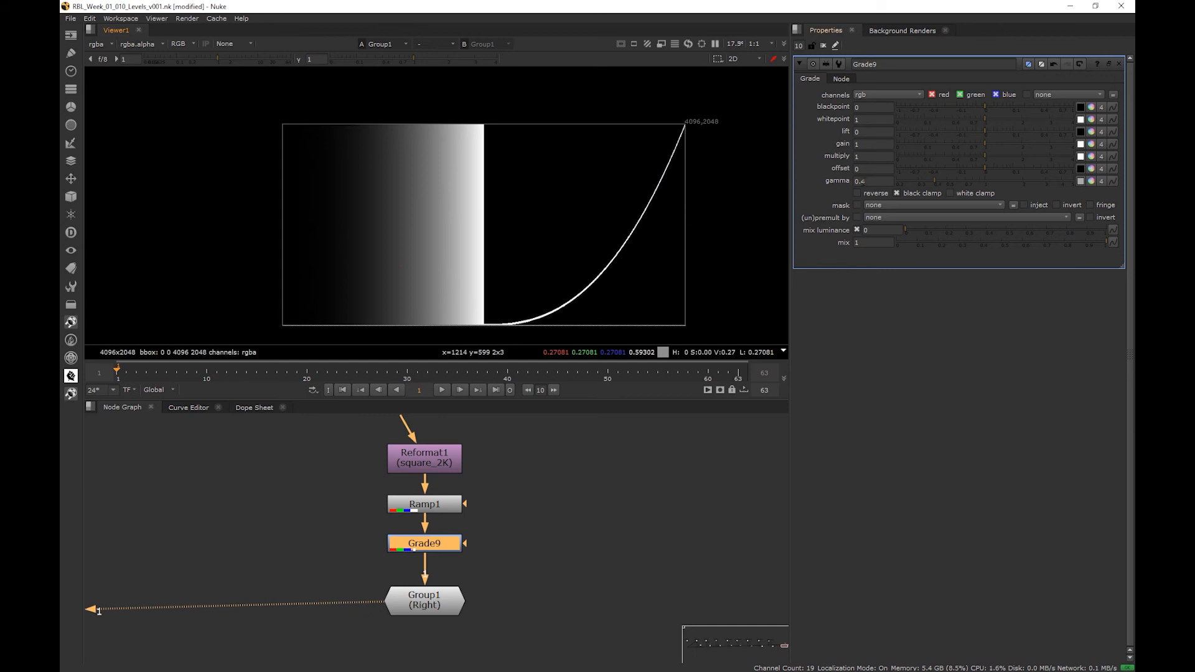
left_click(864, 183)
key("Down")
key("Up")
key("Down")
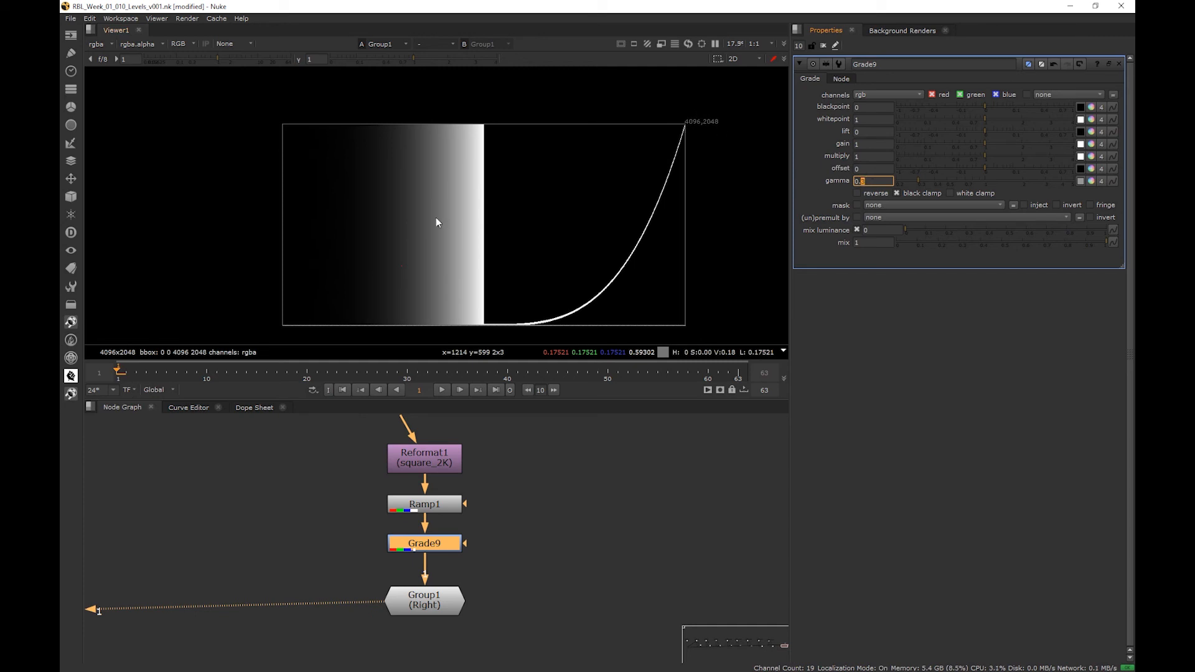
- Raise the gamma gradually to 2.5 and check the curve's white end
key("Up")
key("Up")
key("Up")
key("Up")
key("Up")
key("Up")
key("Up")
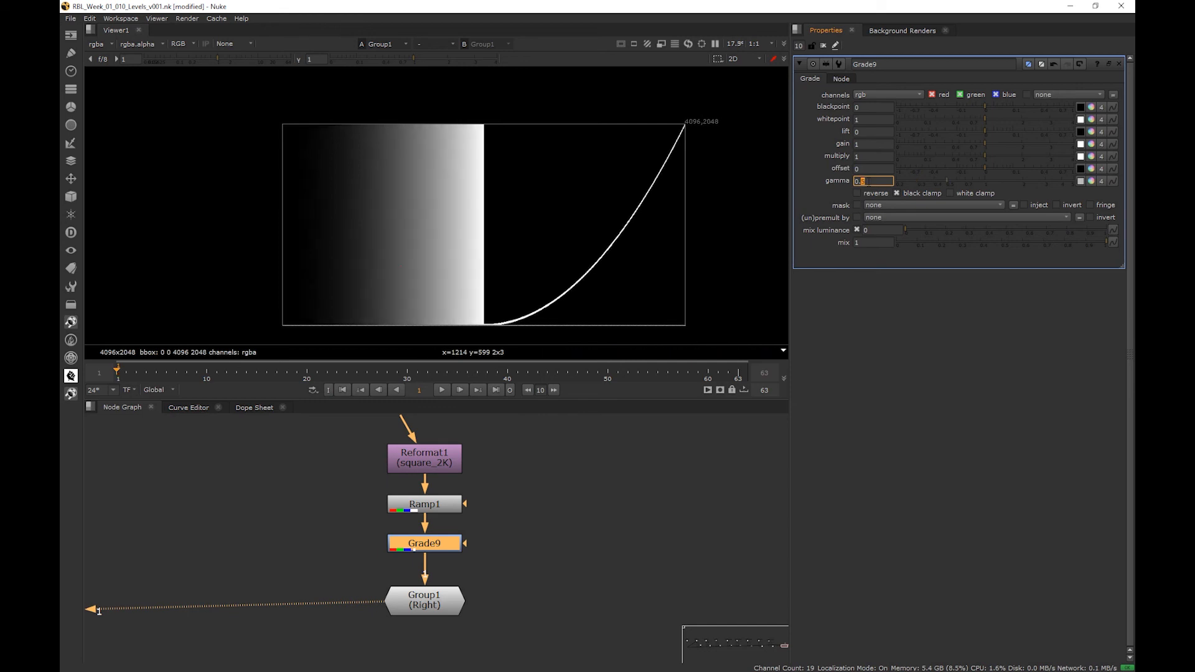
key("Up")
key("Up")
key("Up")
key("Up")
key("Up")
key("Up")
key("Up")
key("Up")
key("Up")
key("Up")
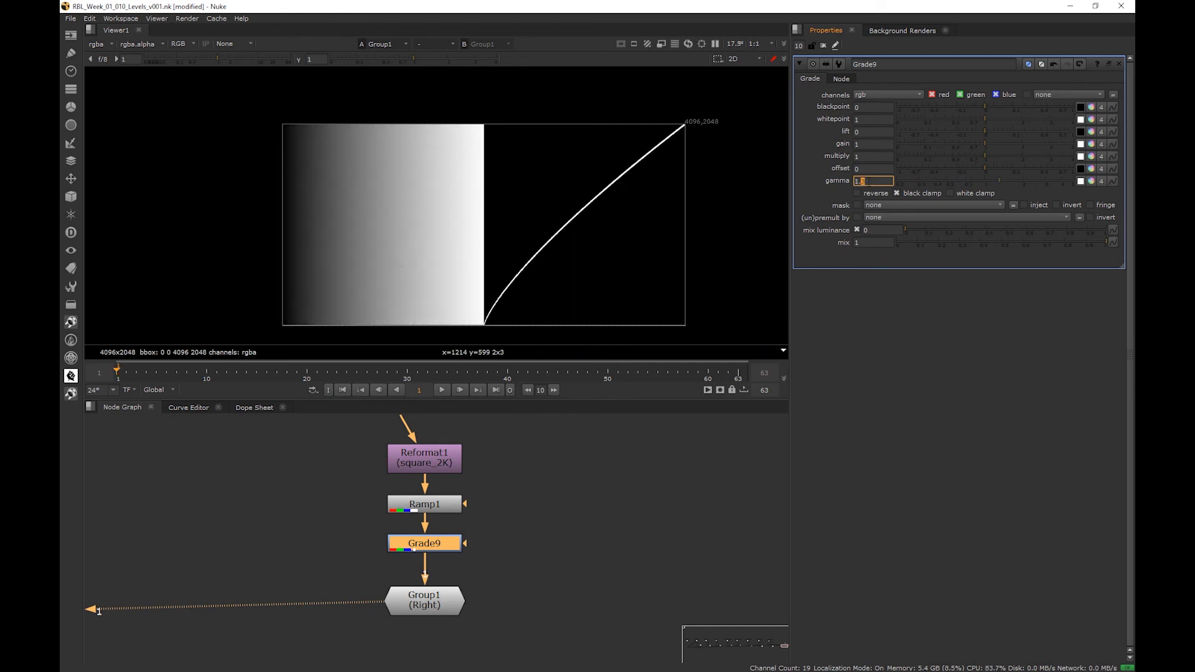
key("Up")
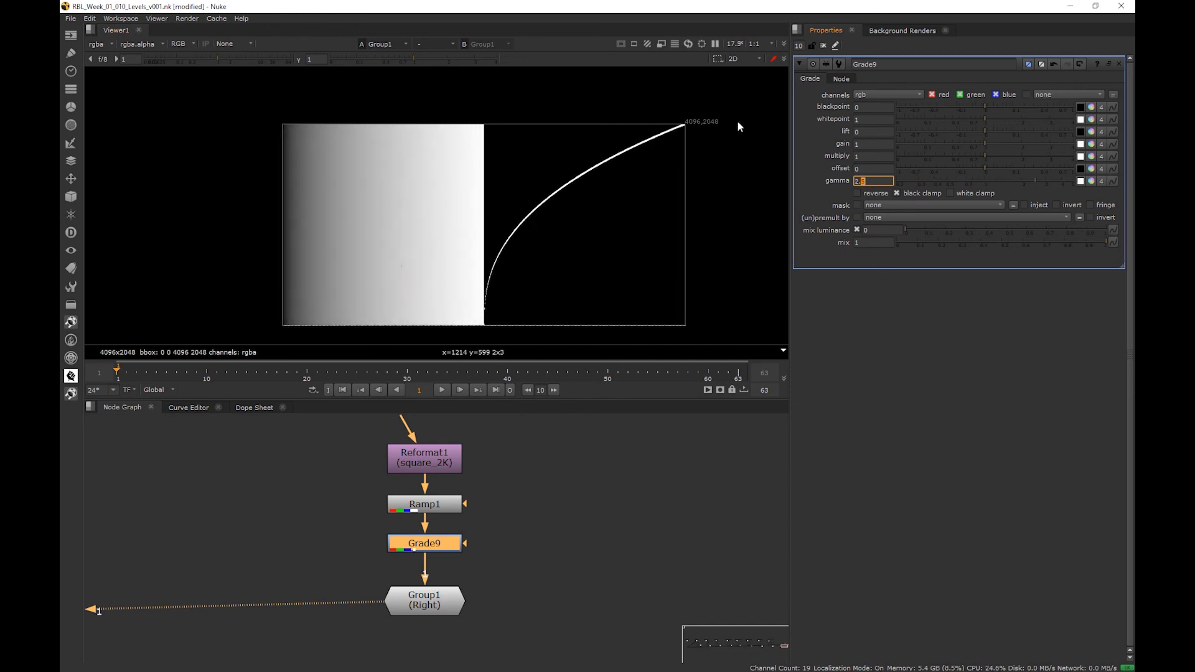
left_click(759, 107)
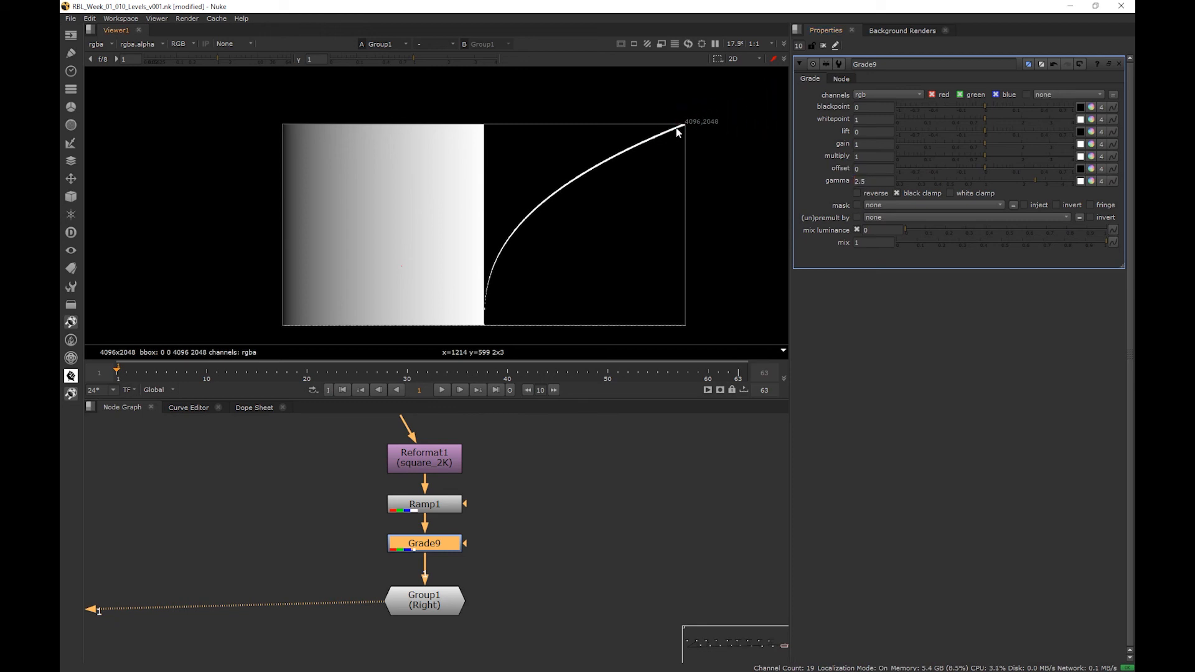
- Sweep the gamma between 2 and 0.5 on the ramp, then return it to 1
double_click(864, 181)
type("1")
key("Return")
scroll(875, 179, "up", 1)
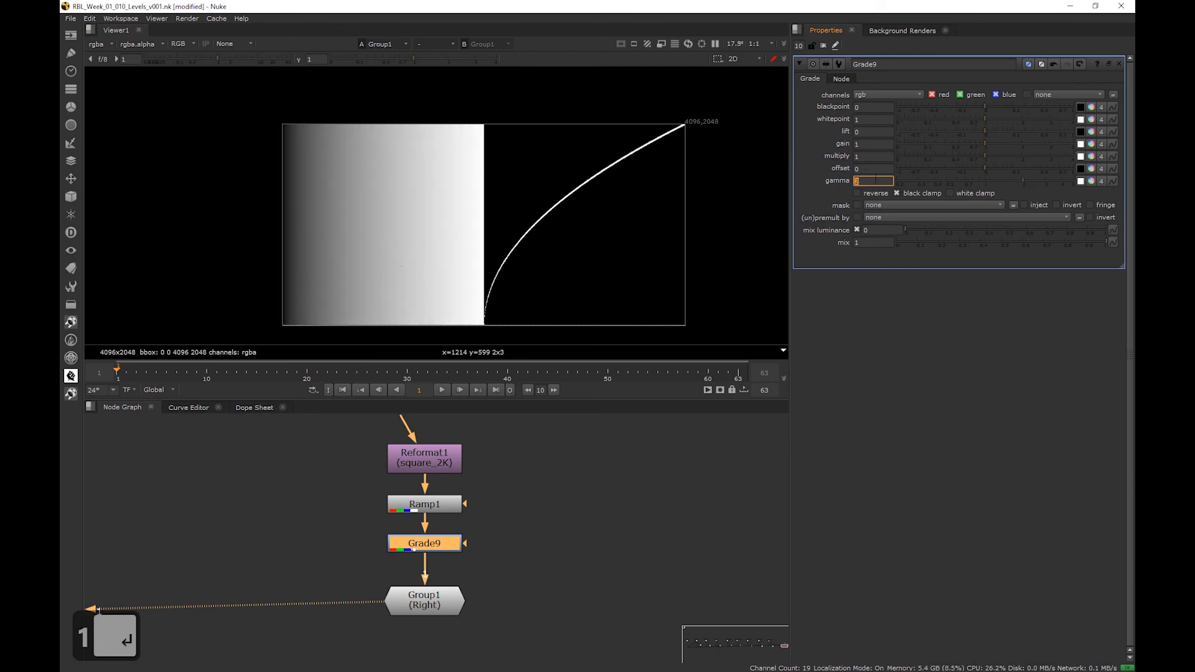
scroll(876, 179, "down", 1)
left_click(876, 179)
scroll(875, 179, "up", 5)
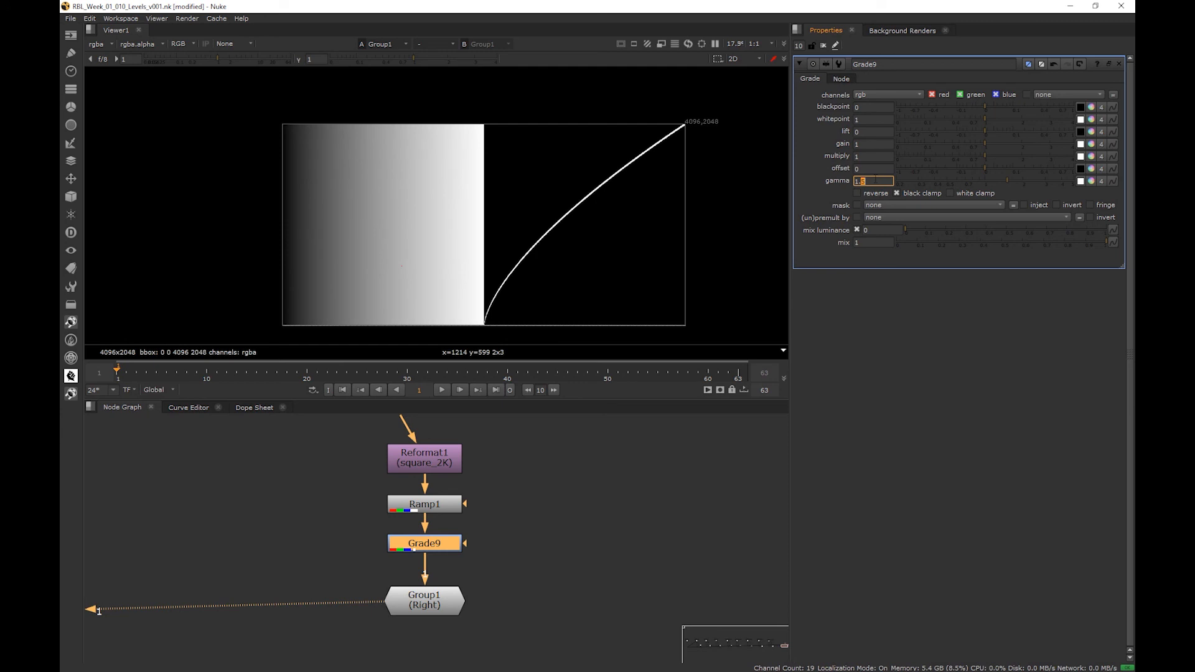
scroll(875, 179, "down", 10)
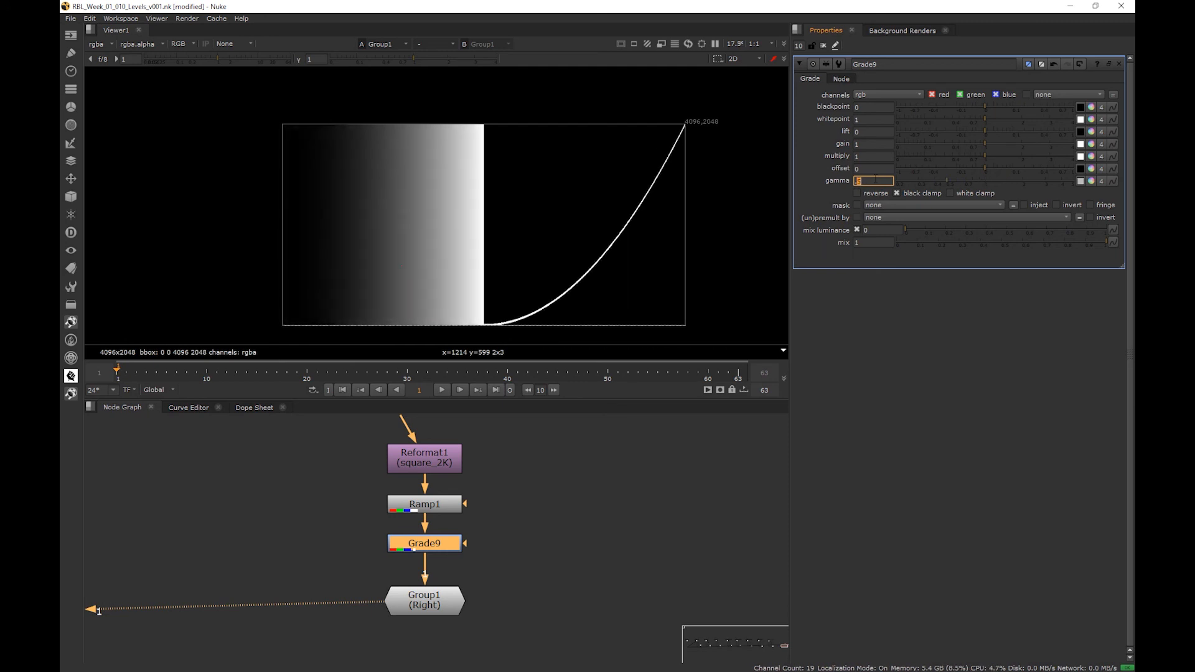
scroll(875, 180, "up", 5)
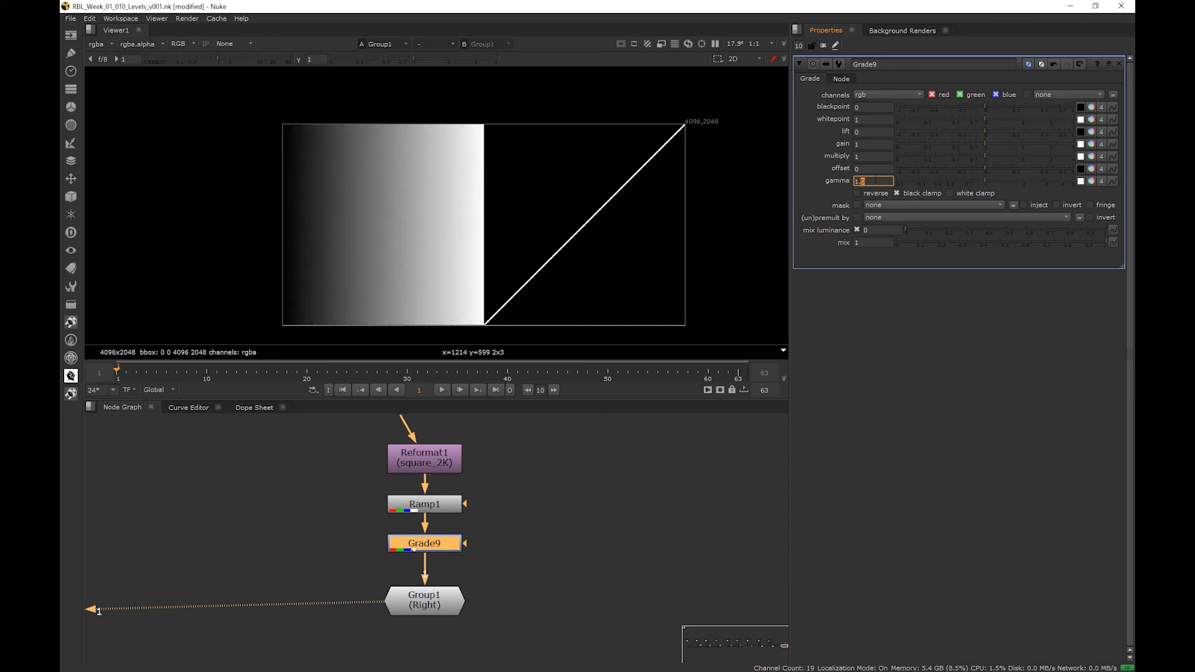
- Try offset values such as -0.1 and 0.14 on the ramp, then reset the offset to 0
left_click(832, 174)
left_click(832, 173)
left_click(876, 166)
scroll(878, 165, "up", 1)
scroll(880, 166, "up", 4)
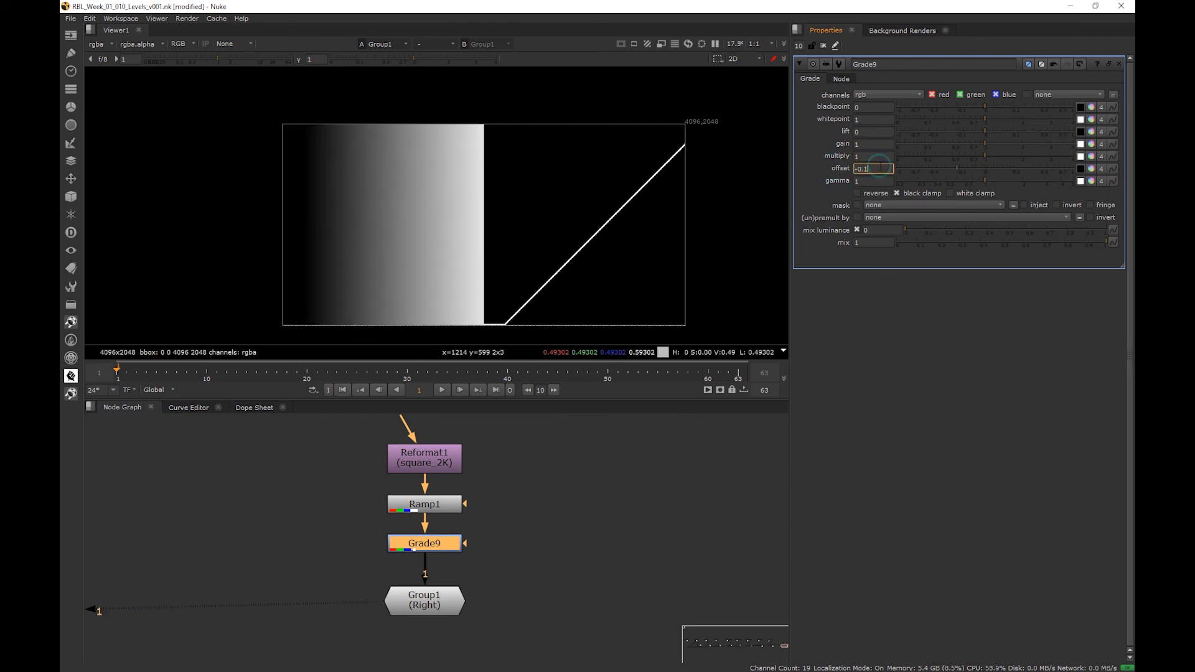
scroll(880, 168, "down", 20)
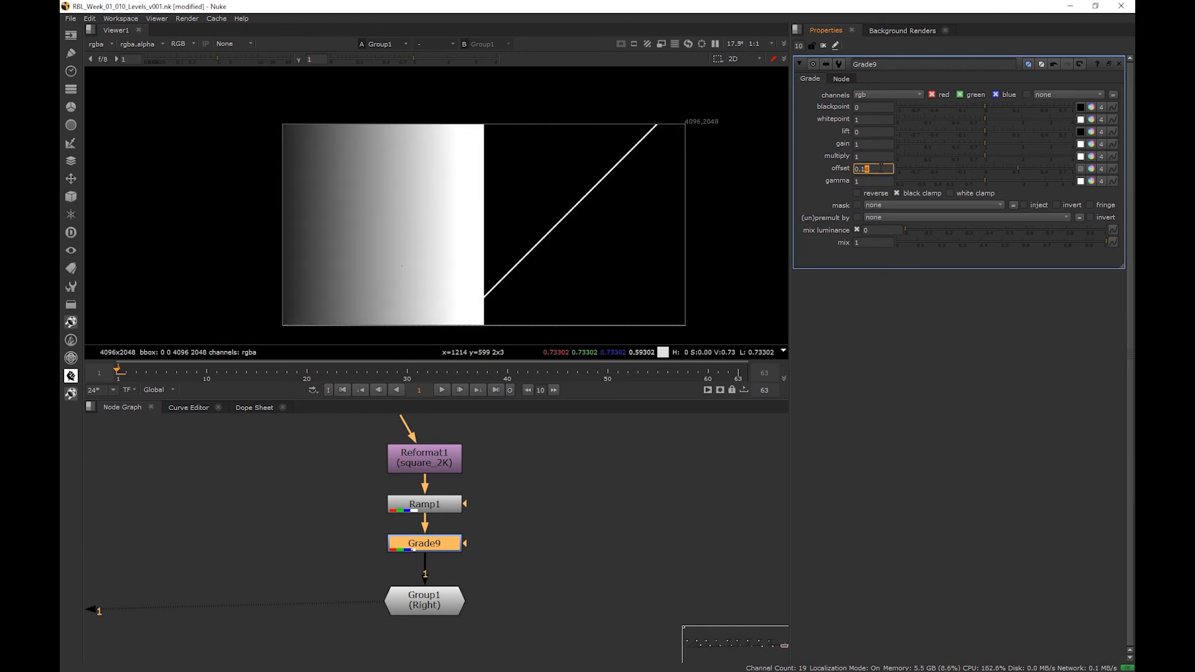
left_click_drag(926, 167, 985, 169)
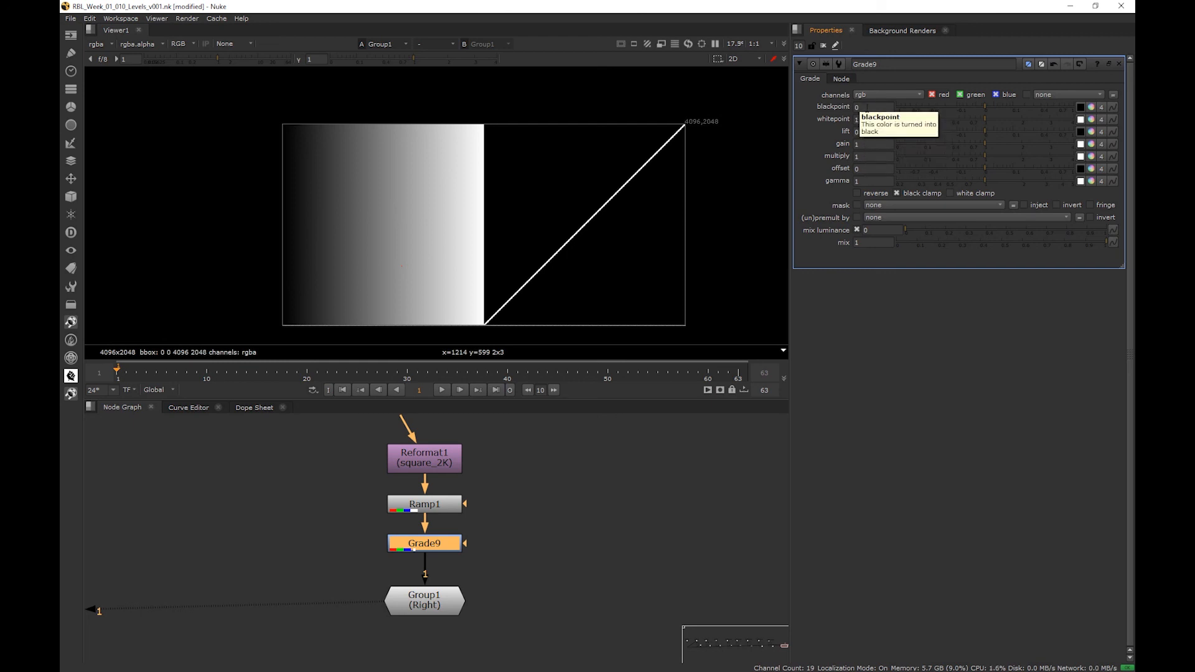
- Try a blackpoint of 0.1 on the Grade, then lower it to -0.1 to lift the curve's dark end
left_click(864, 107)
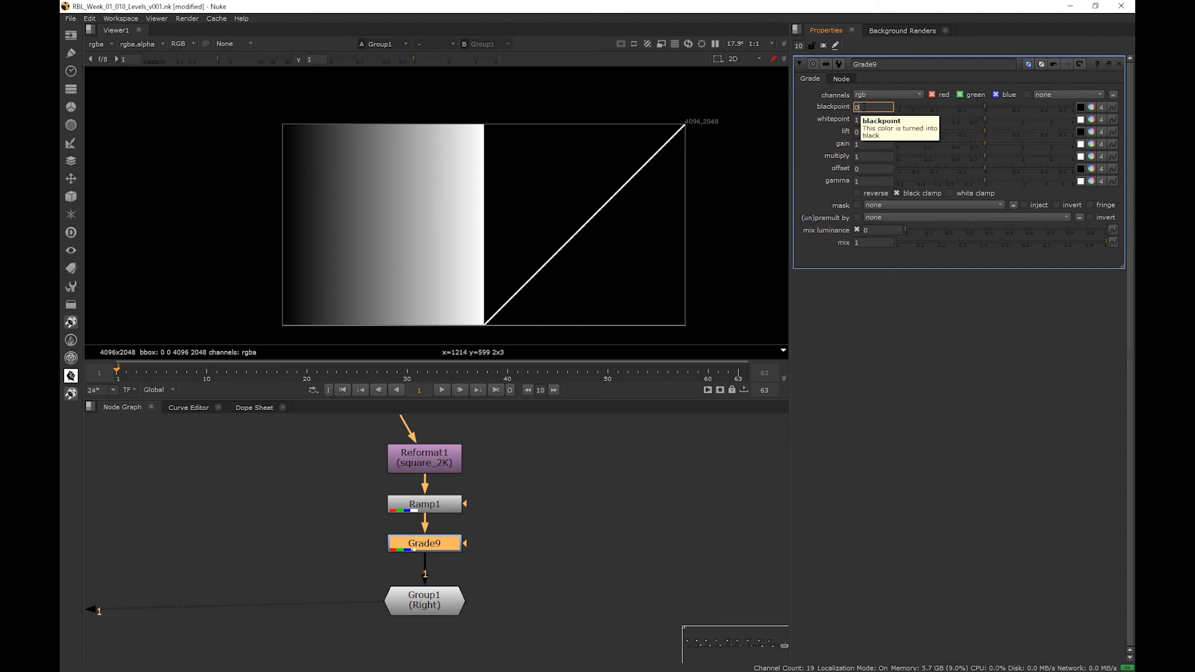
type(".1")
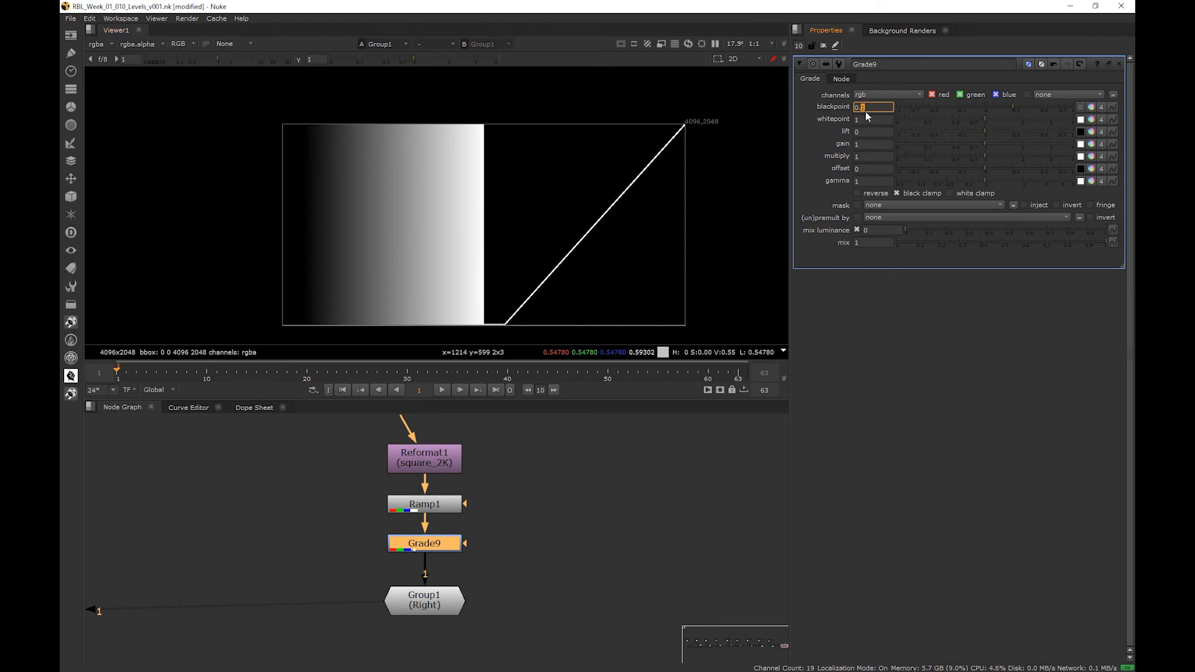
key("Down")
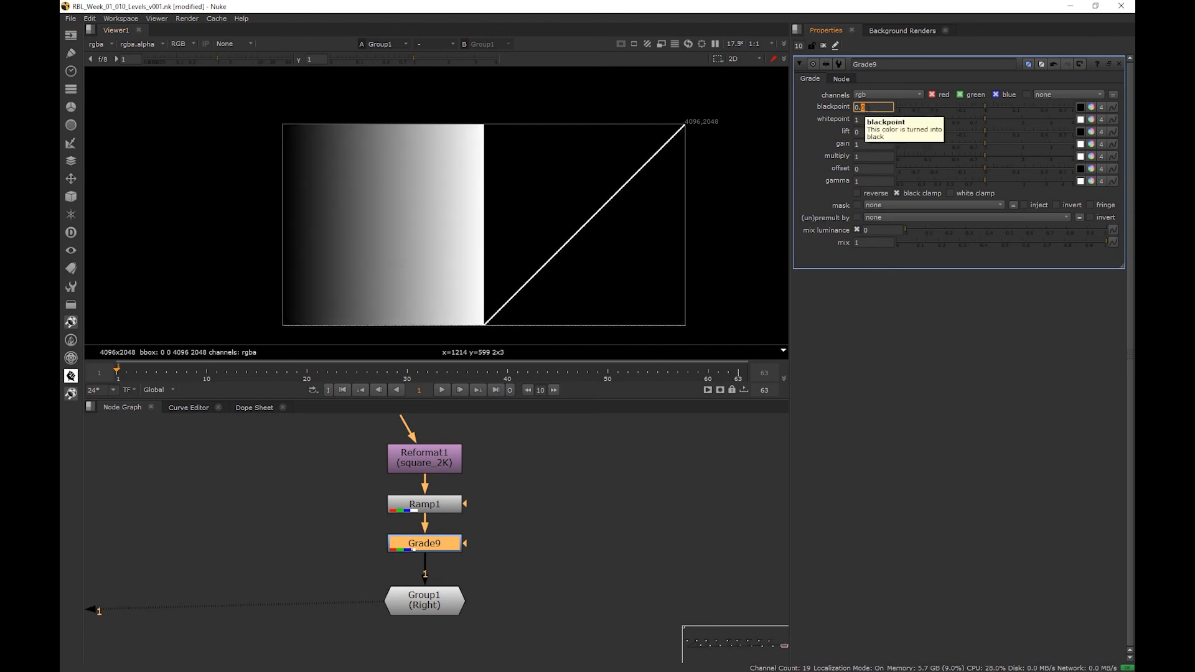
key("Down")
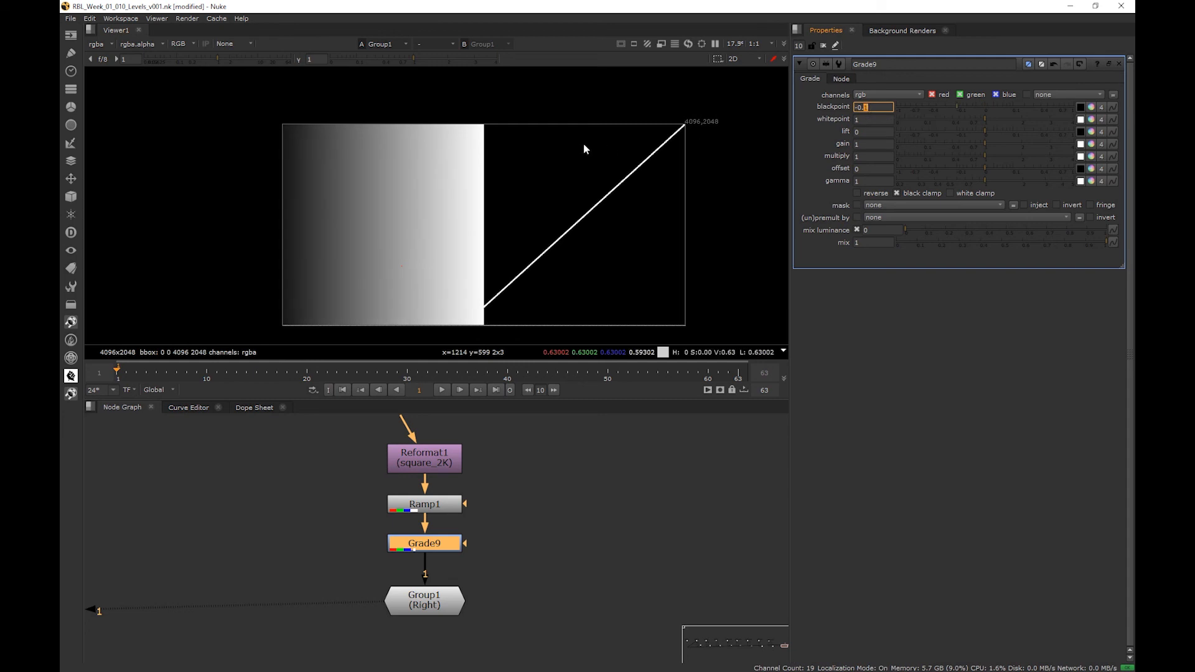
left_click(463, 124)
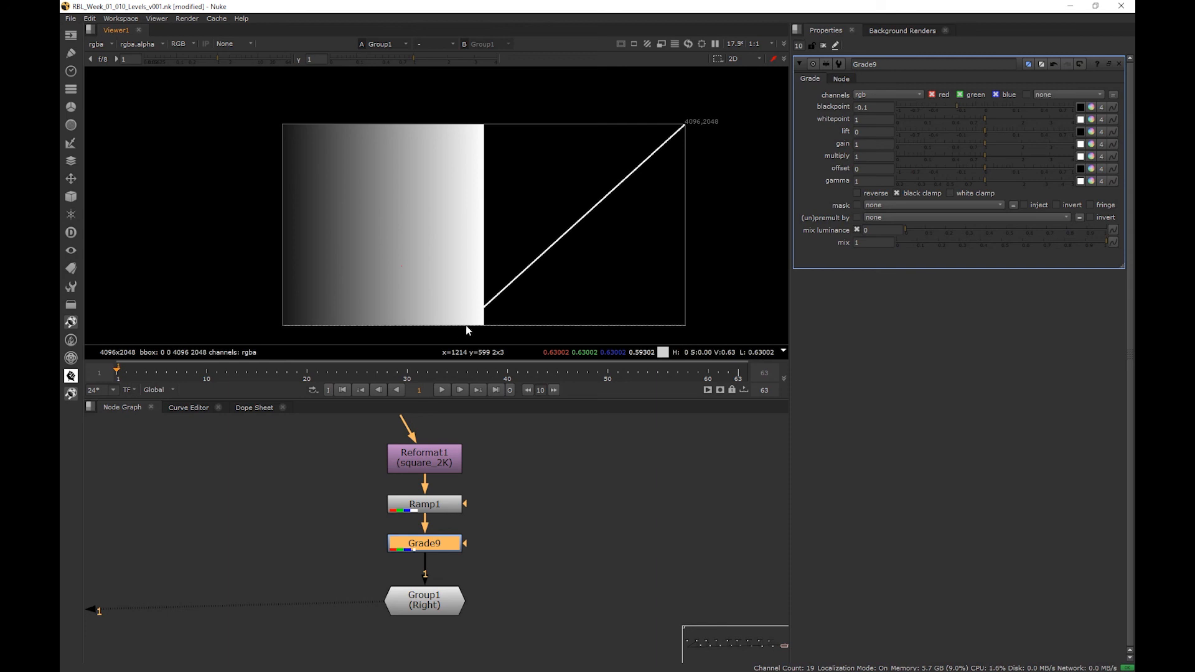
- Set the lift to -0.1 to counter the blackpoint, and toggle Grade9 off and on to compare
double_click(869, 132)
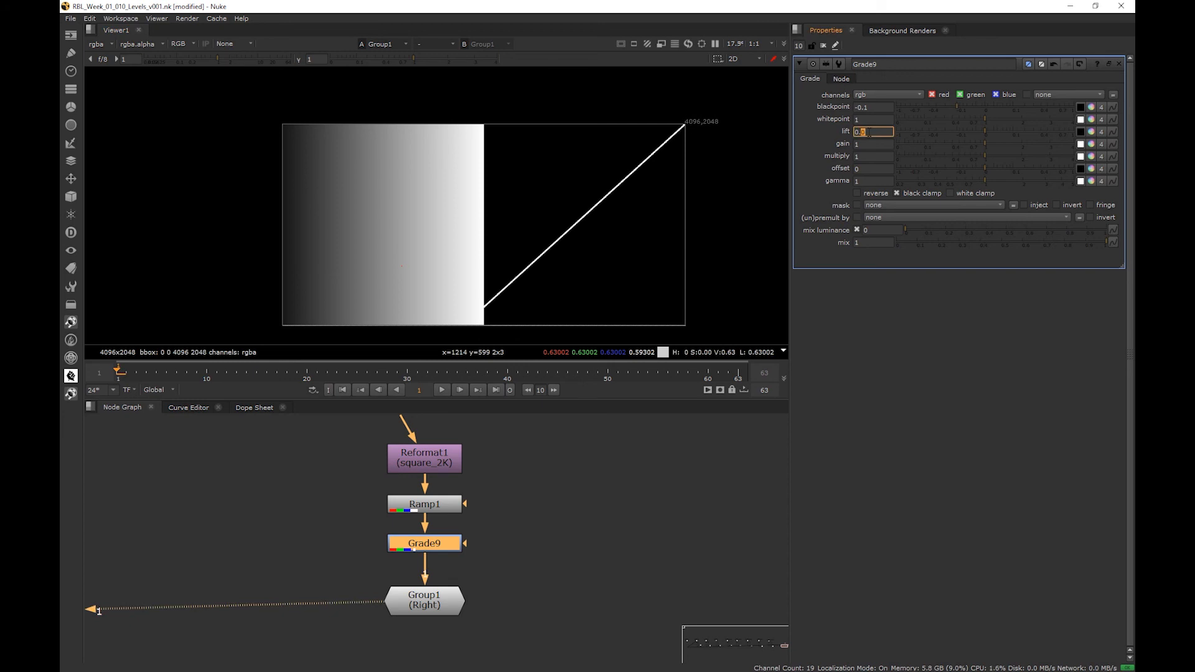
key("Down")
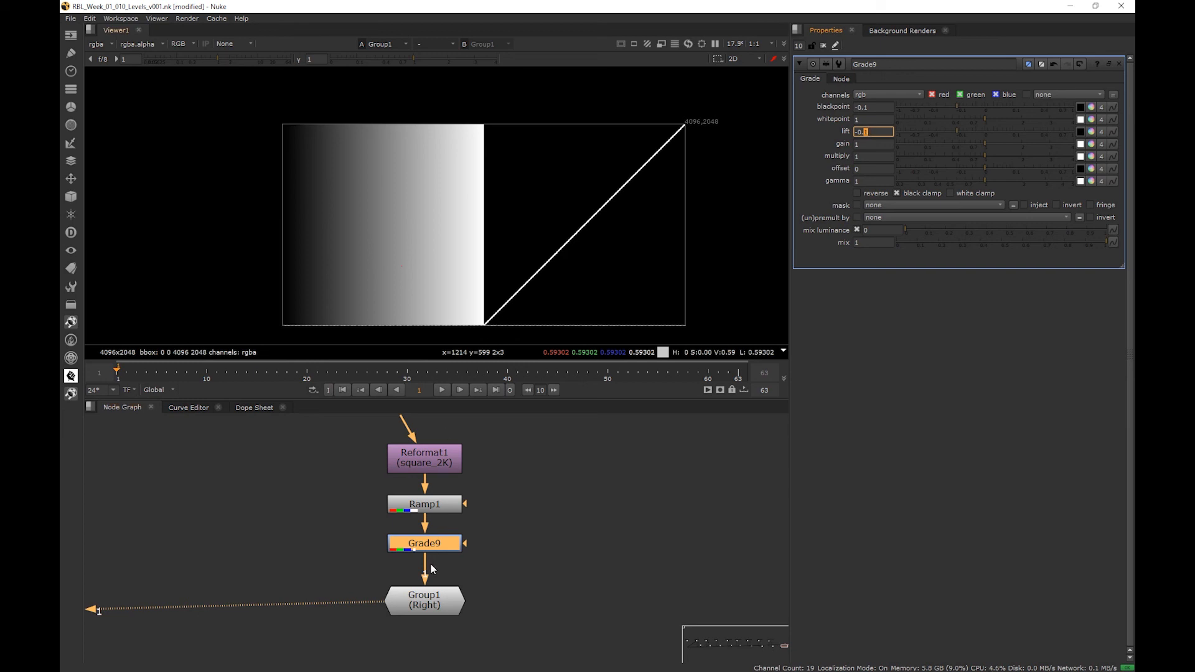
left_click(454, 550)
key("d")
key("d")
key("d")
key("d")
- Try a blackpoint of 0.1 against the negative lift, then bring the blackpoint back to -0.1
left_click(867, 108)
scroll(867, 107, "up", 2)
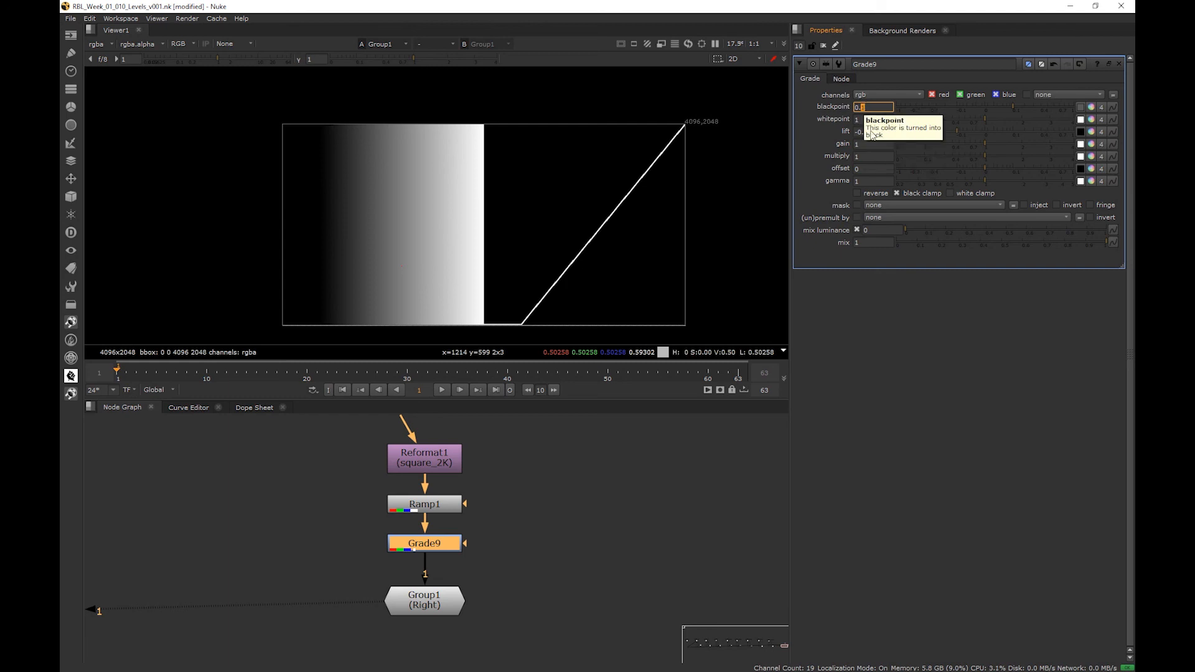
key("Down")
key("Down")
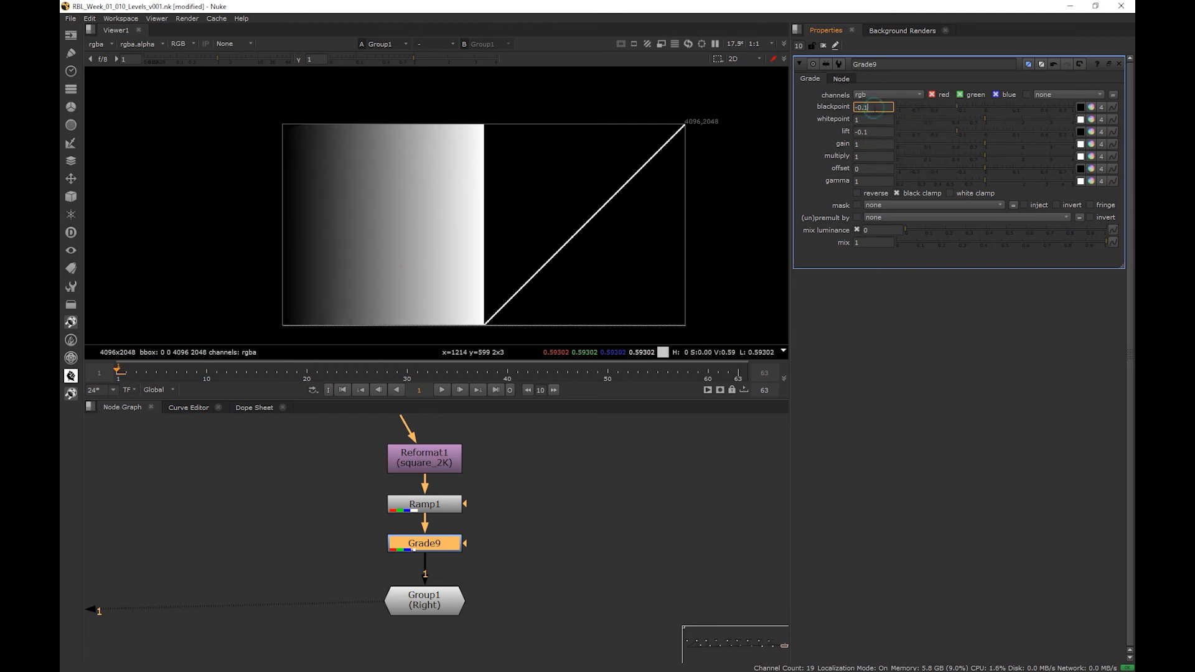
- Reset the Grade's blackpoint and lift to 0
type("0")
left_click(878, 130)
type("0")
key("Return")
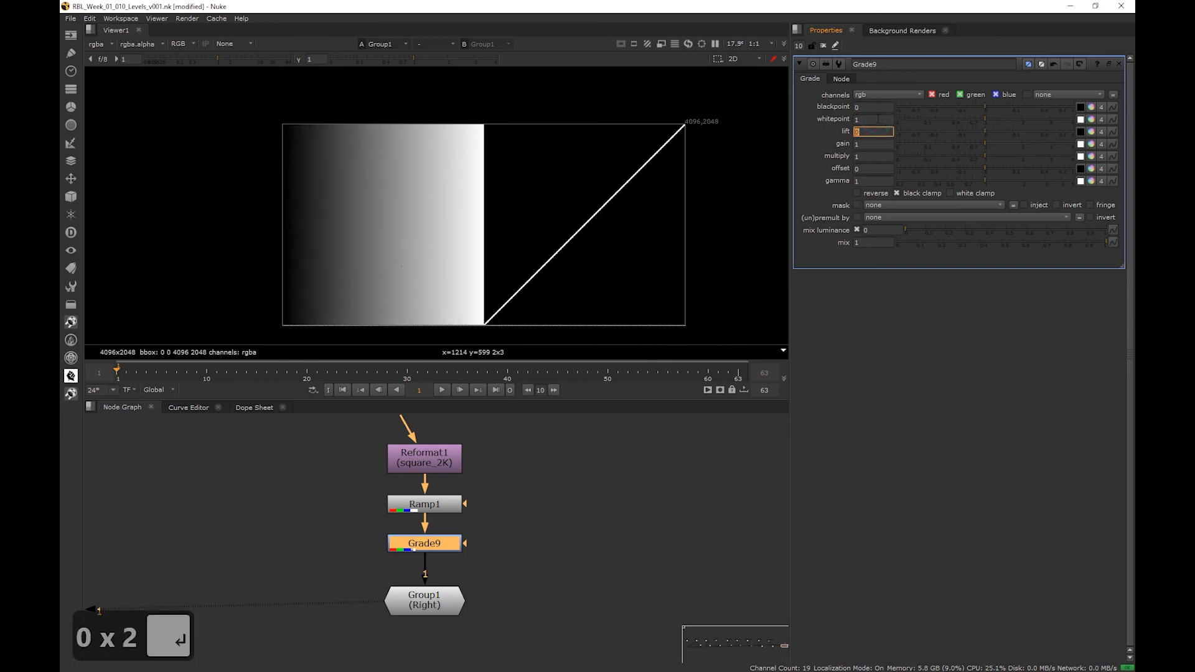
- Set the Grade's whitepoint to 0.9 and its gain to 0.9 so the two cancel out
left_click(878, 119)
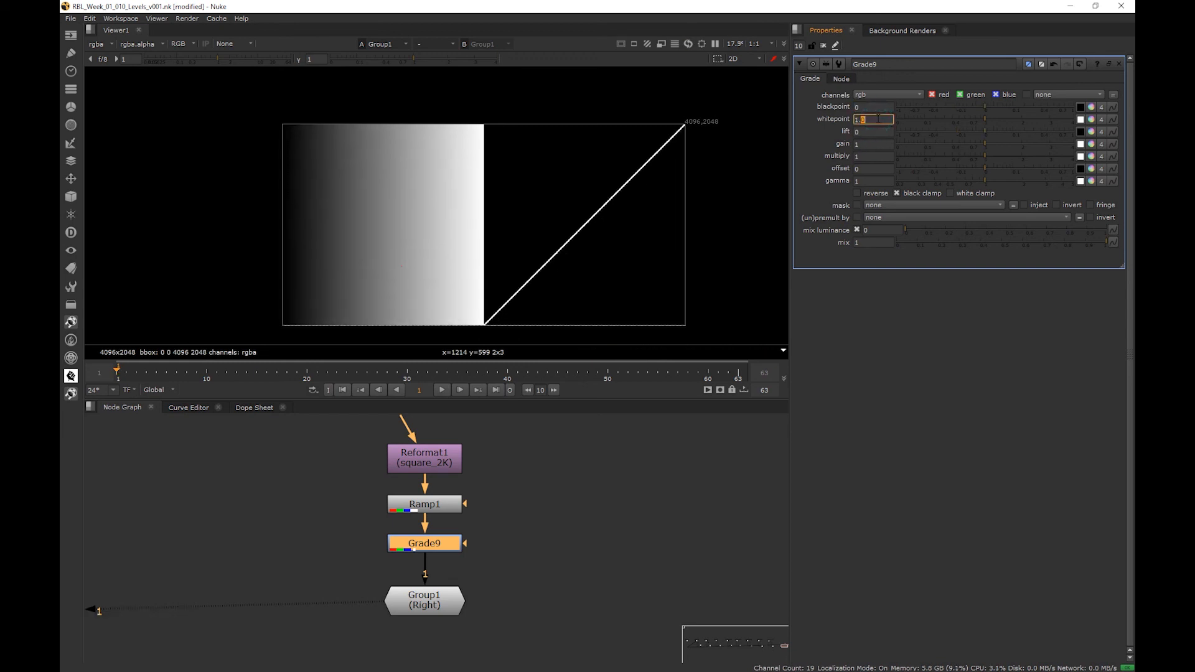
key("Down")
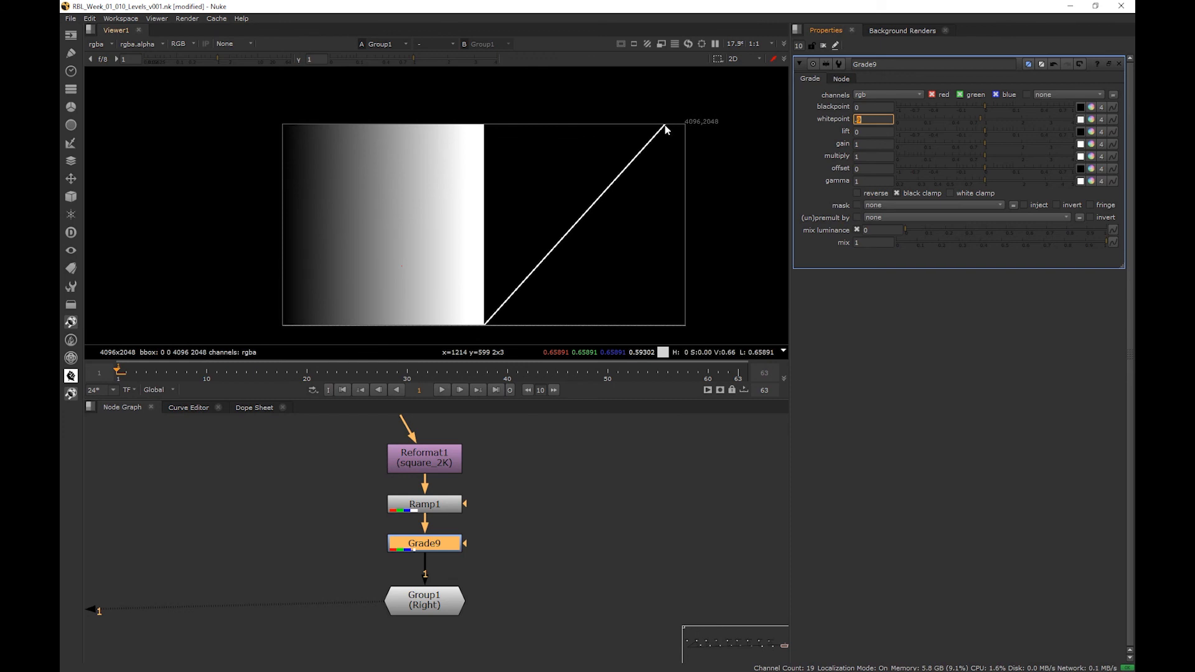
double_click(870, 144)
type(".9")
key("Return")
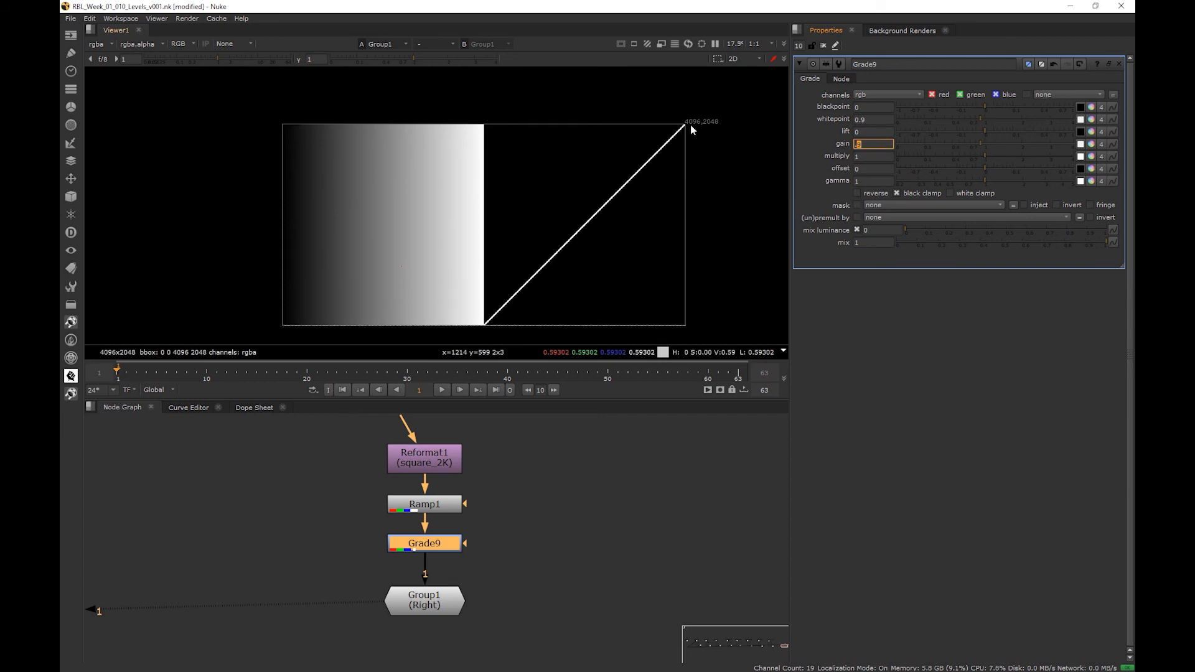